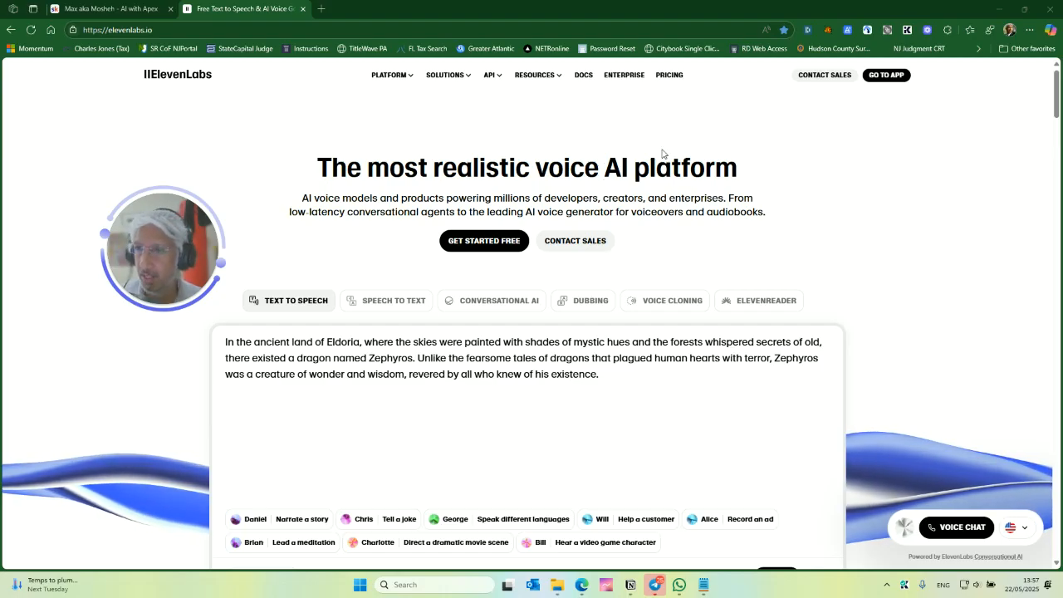
- Sign in to ElevenLabs using a Google account from the account chooser
click(885, 76)
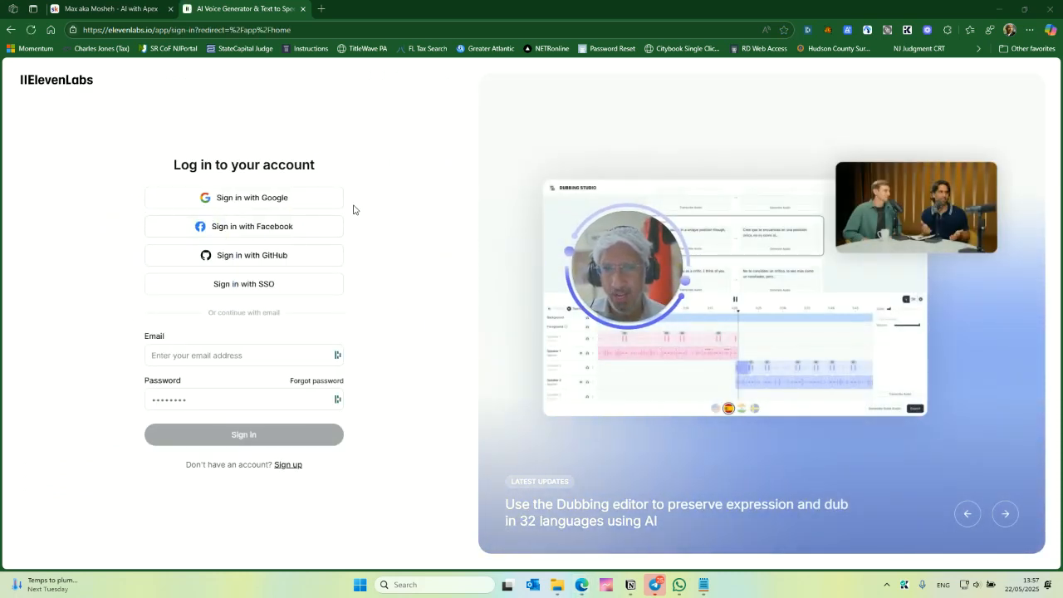
click(259, 205)
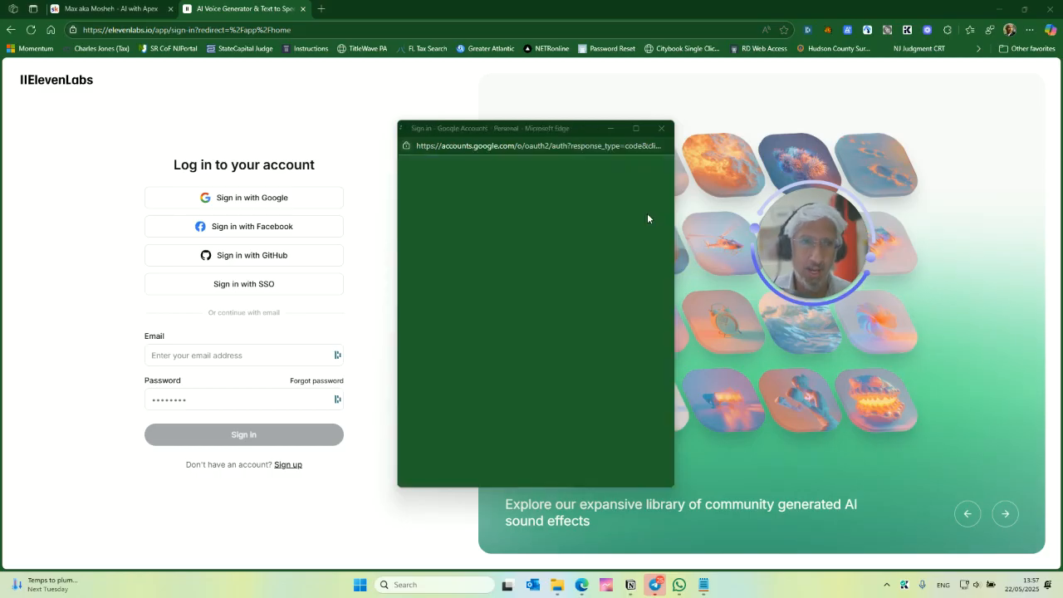
scroll(521, 342, down, 1)
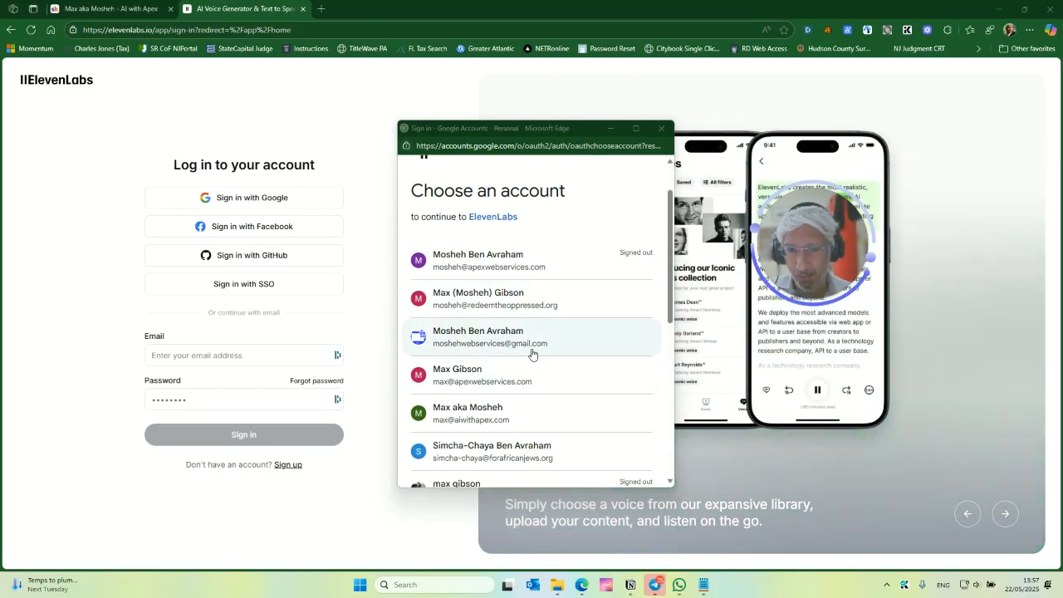
scroll(531, 357, down, 2)
scroll(511, 366, down, 1)
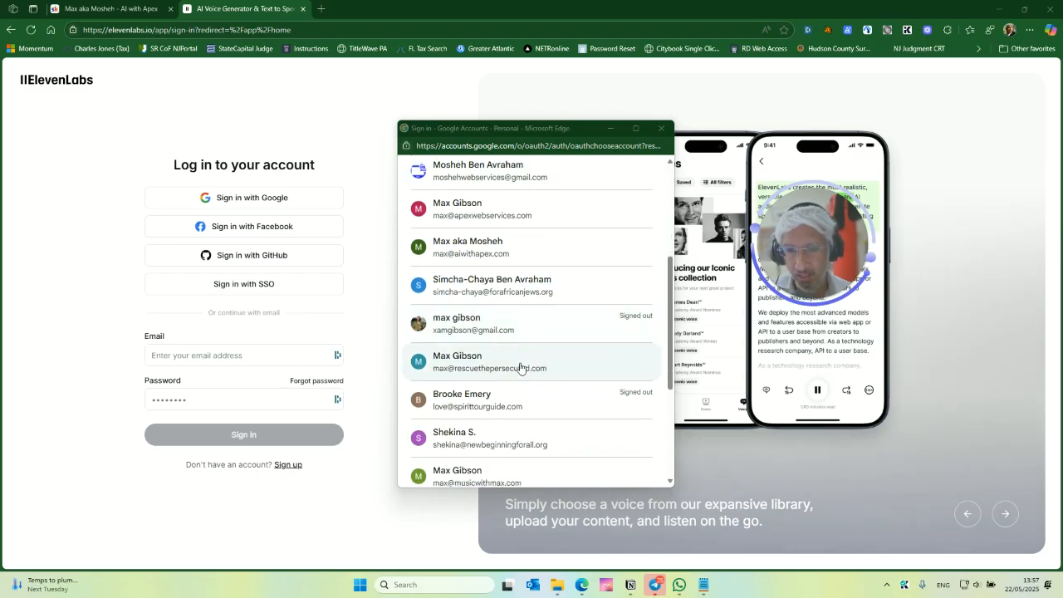
scroll(551, 339, down, 1)
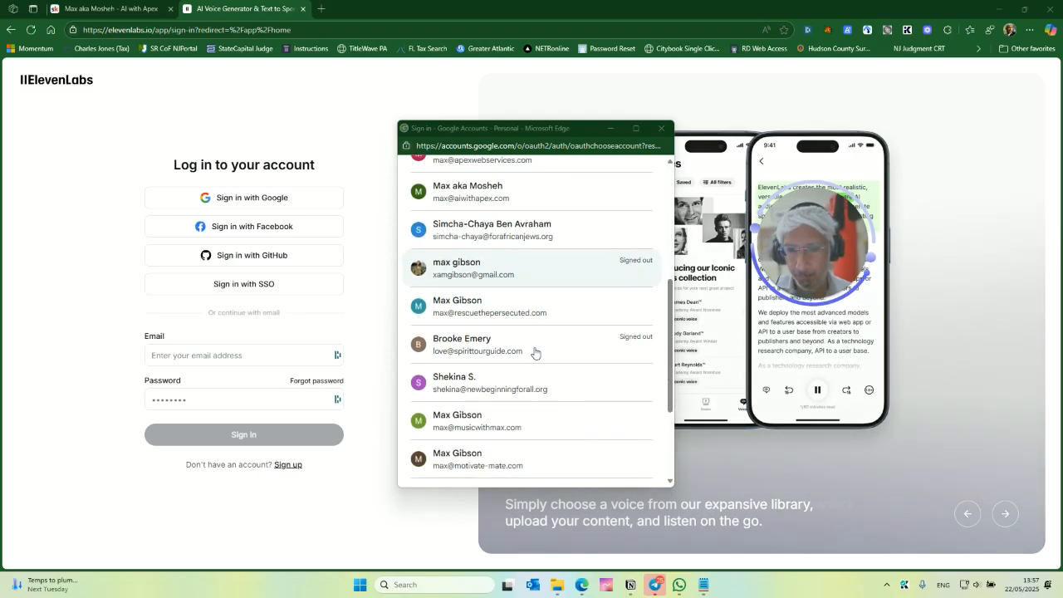
scroll(547, 349, up, 1)
click(507, 370)
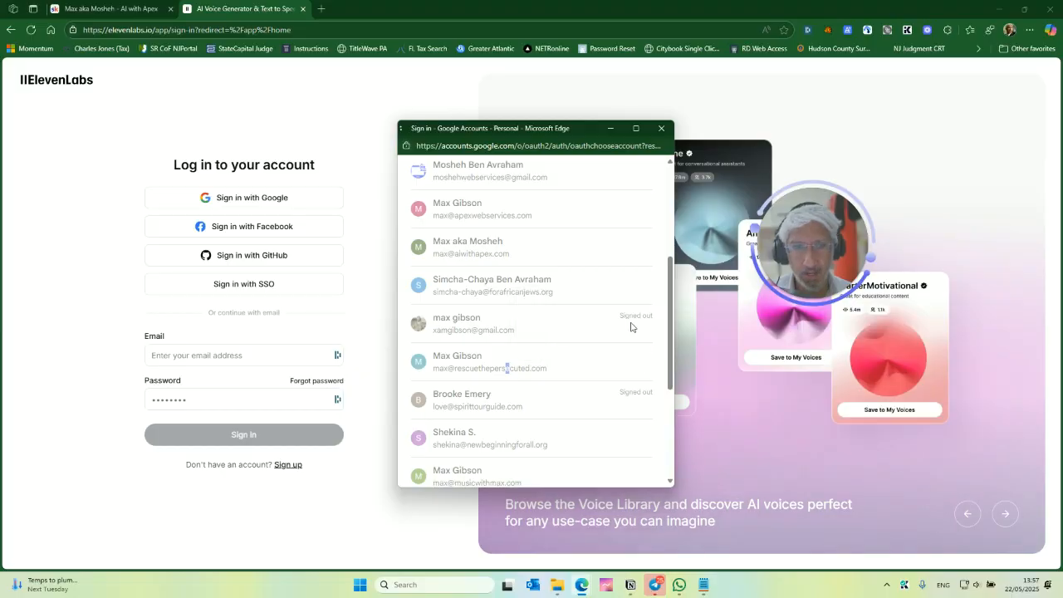
click(584, 391)
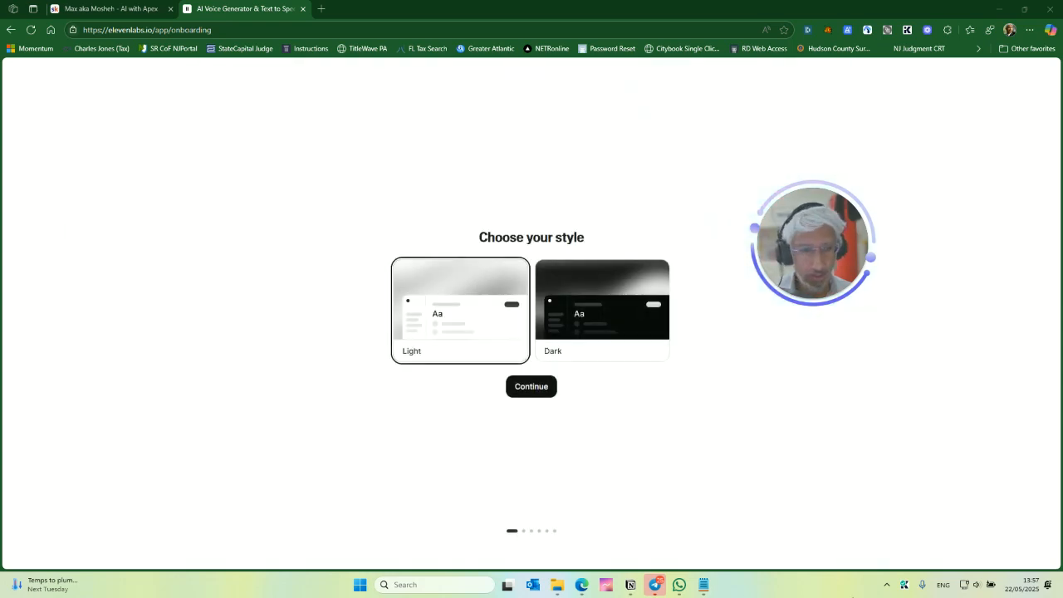
- Choose the Light style and fill in your date of birth on the personalization form, then continue
click(529, 384)
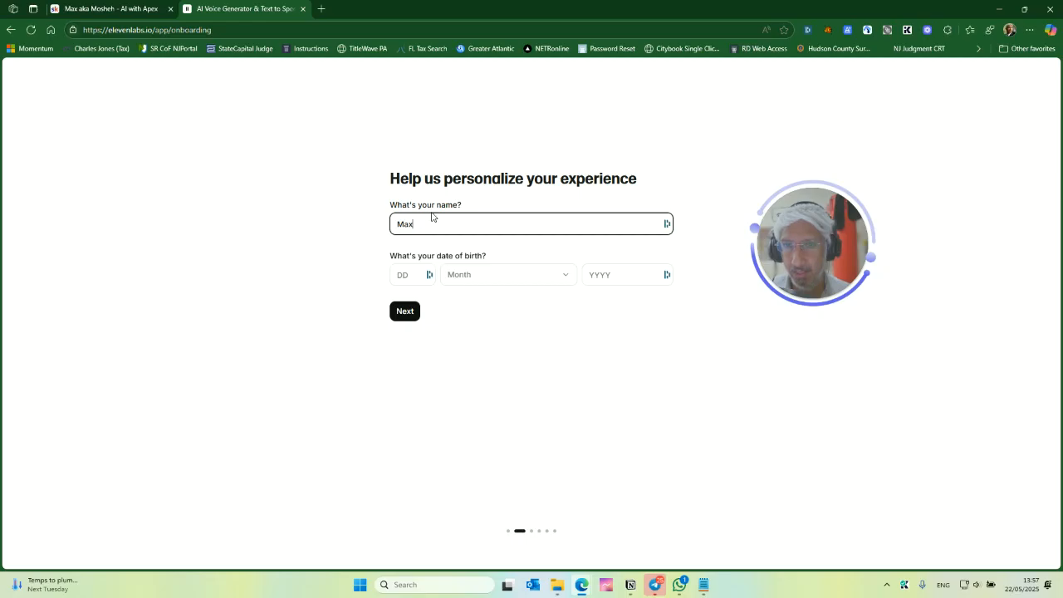
key(Tab)
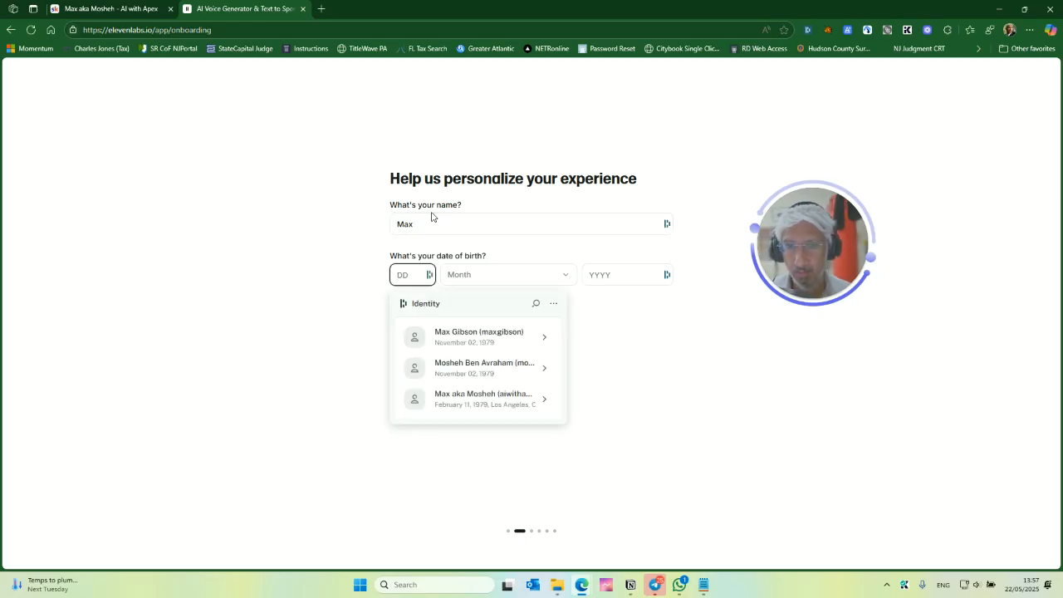
text(03)
key(Tab)
click(458, 334)
click(596, 277)
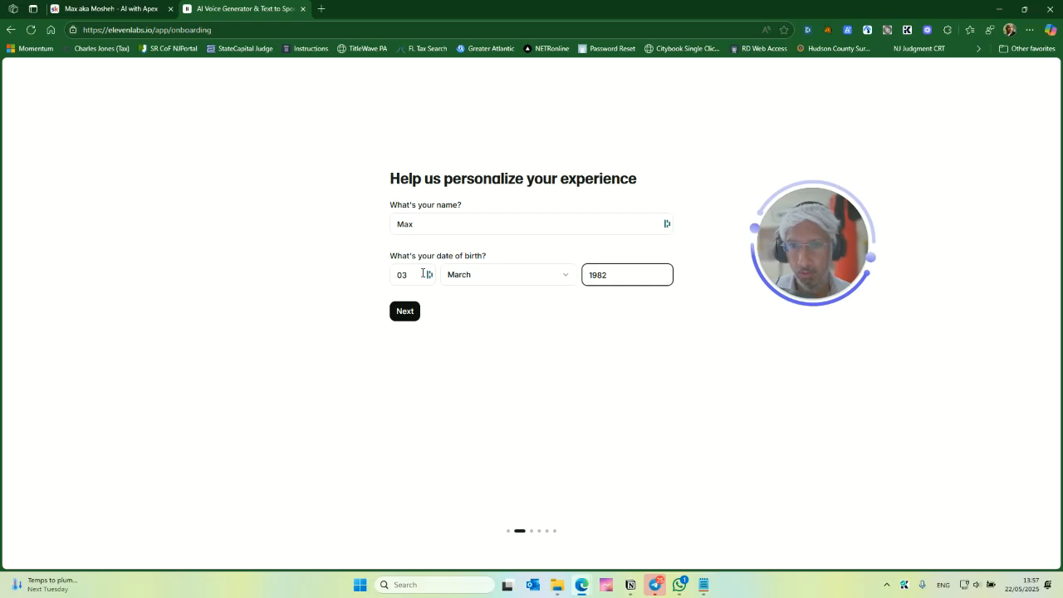
click(413, 312)
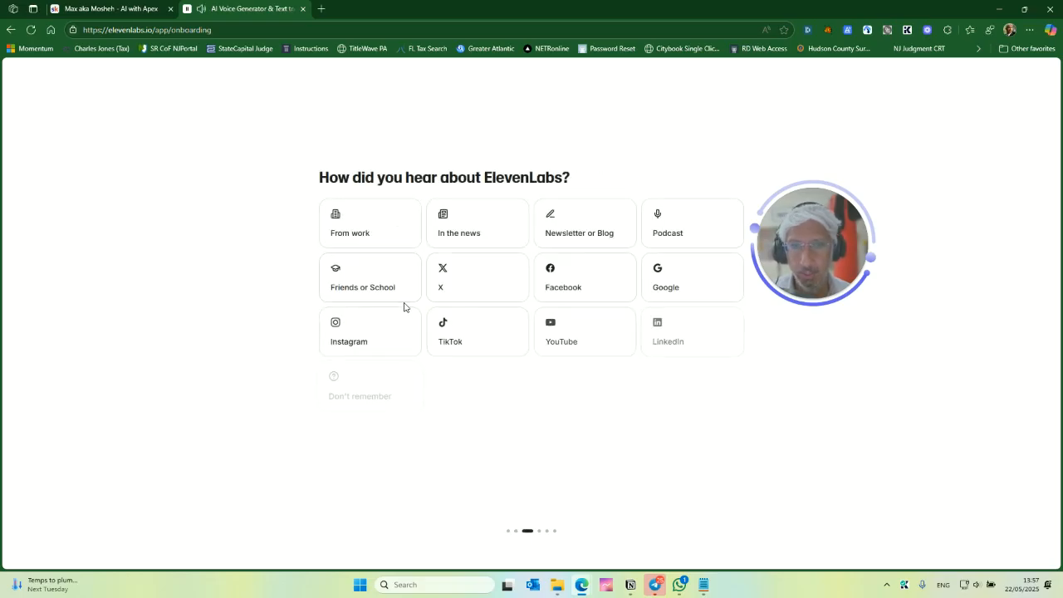
- Answer the onboarding questions with From work, Content business, Media company and Conversational AI, then get started
click(354, 226)
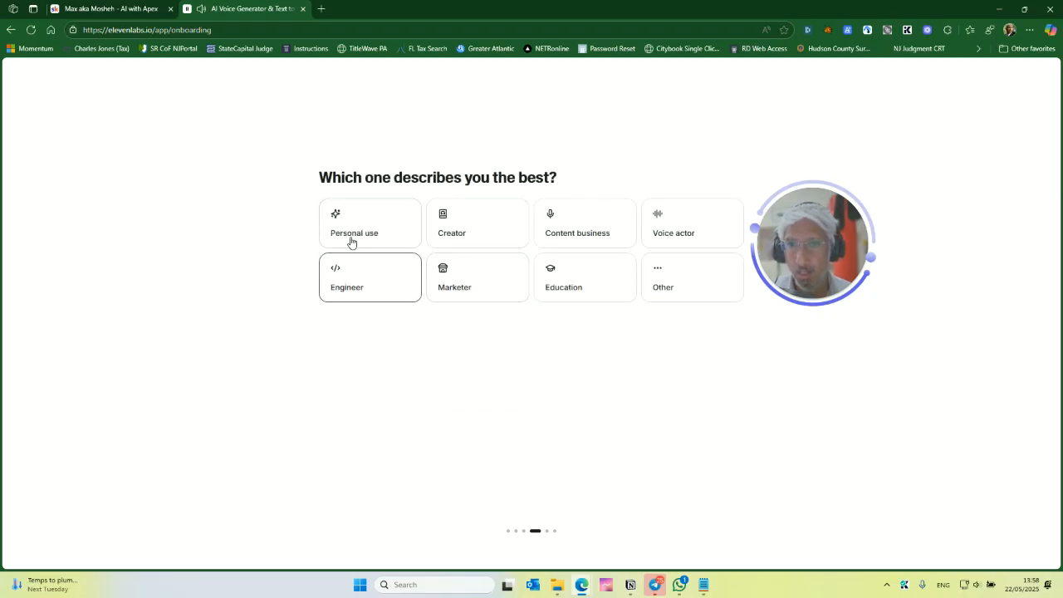
click(602, 220)
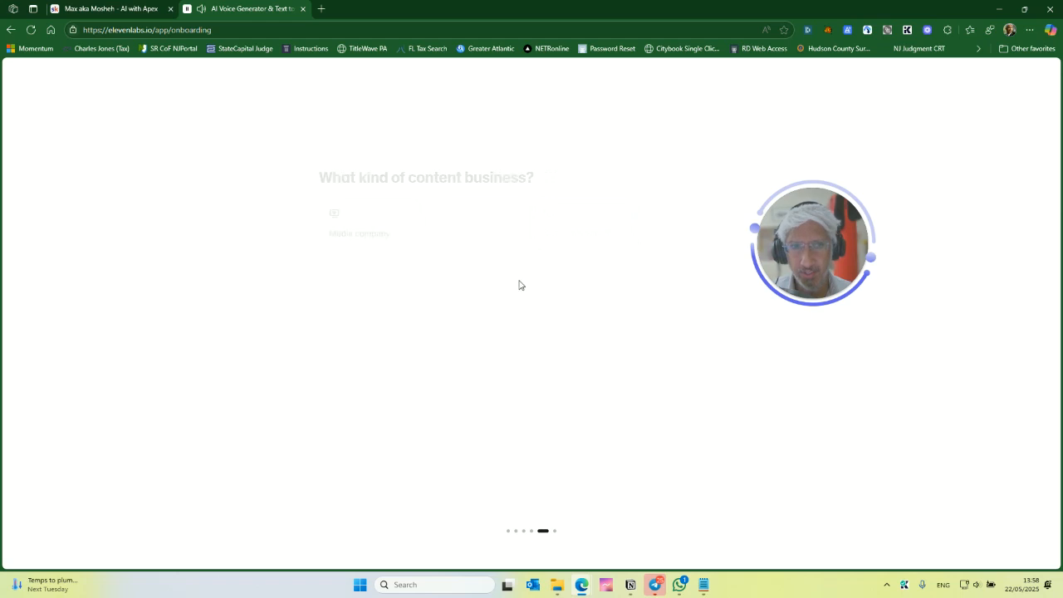
click(384, 237)
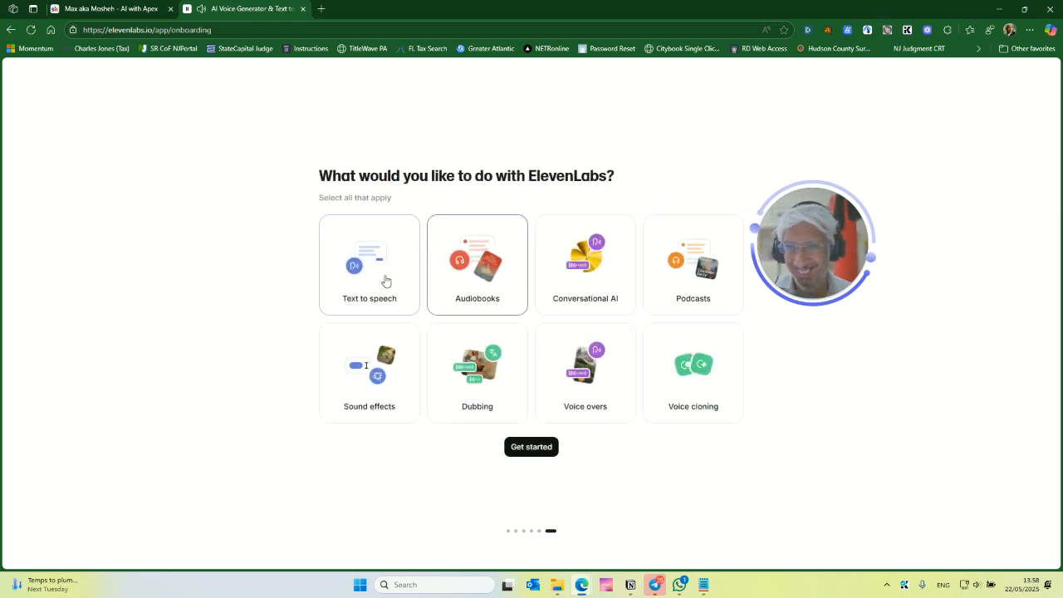
click(563, 281)
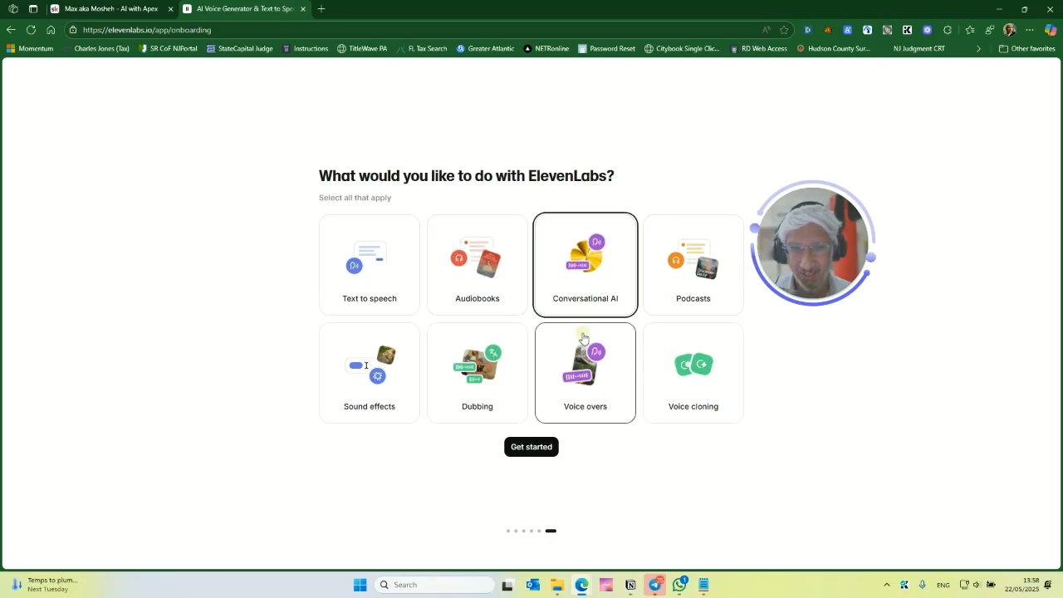
click(546, 446)
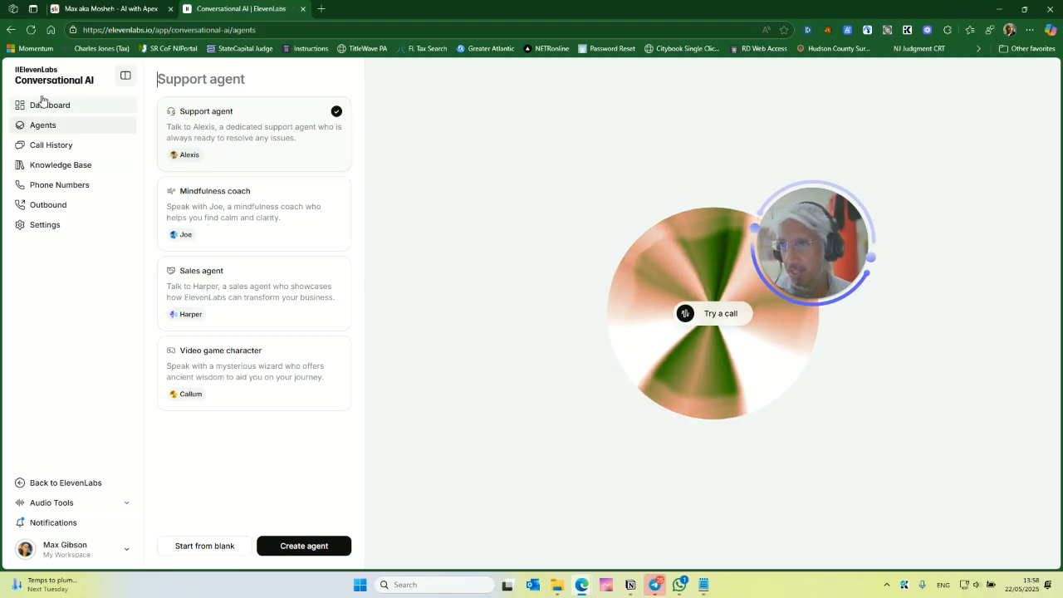
- Go back through the ElevenLabs homepage into the app and open the Conversational AI dashboard
drag(156, 31, 325, 30)
key(BackSpace)
key(Return)
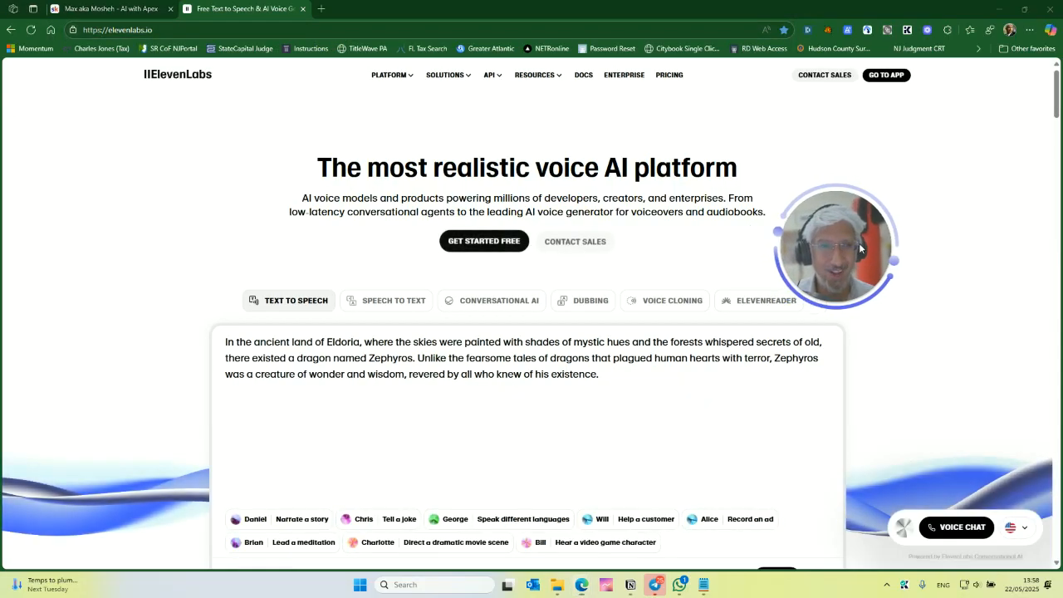
click(886, 75)
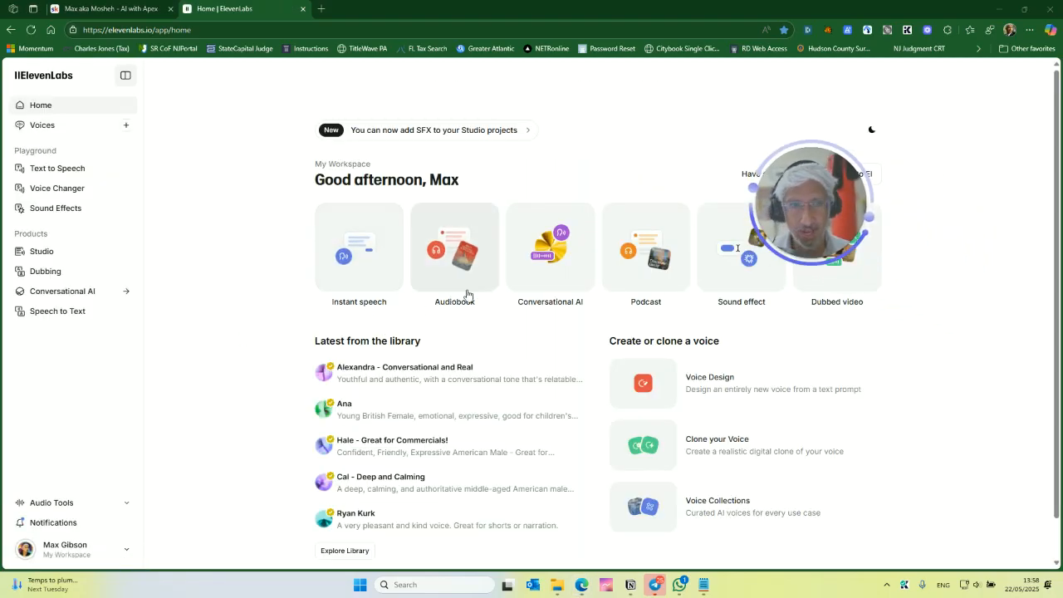
click(66, 297)
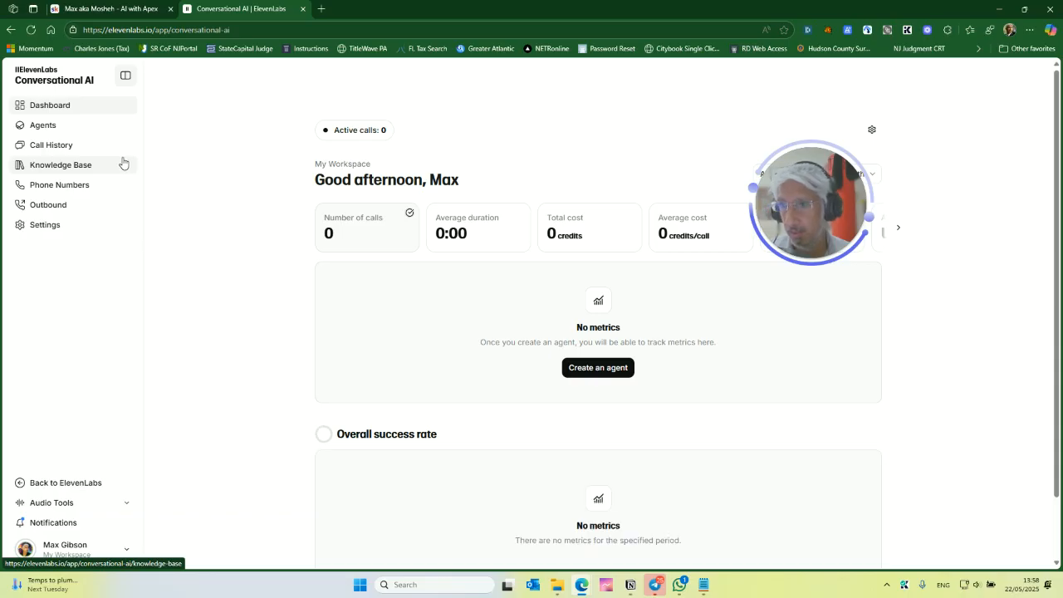
- Create a new agent from the Support agent template
drag(593, 368, 591, 368)
click(591, 367)
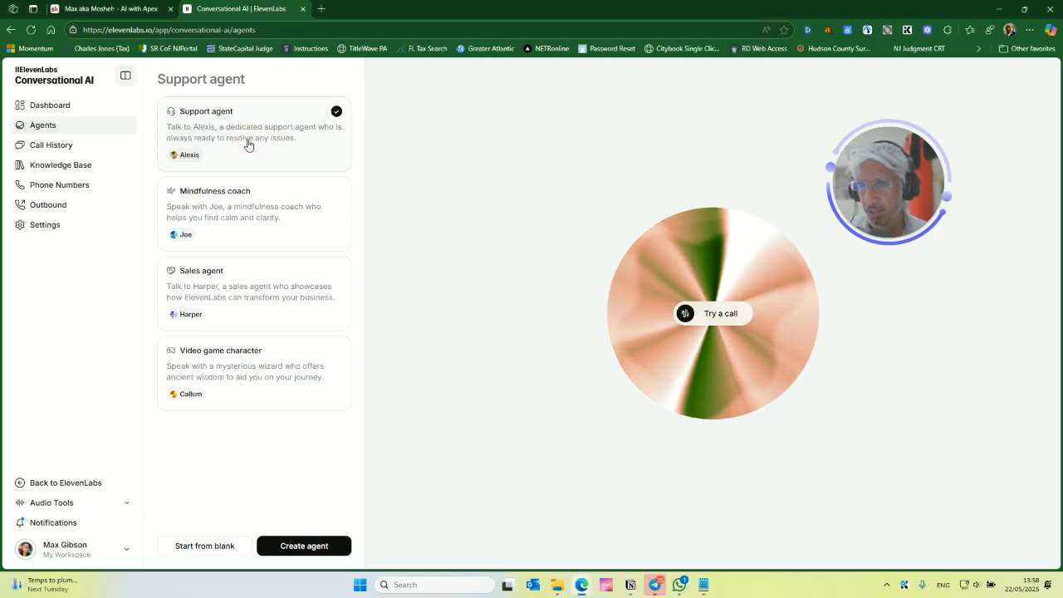
click(314, 548)
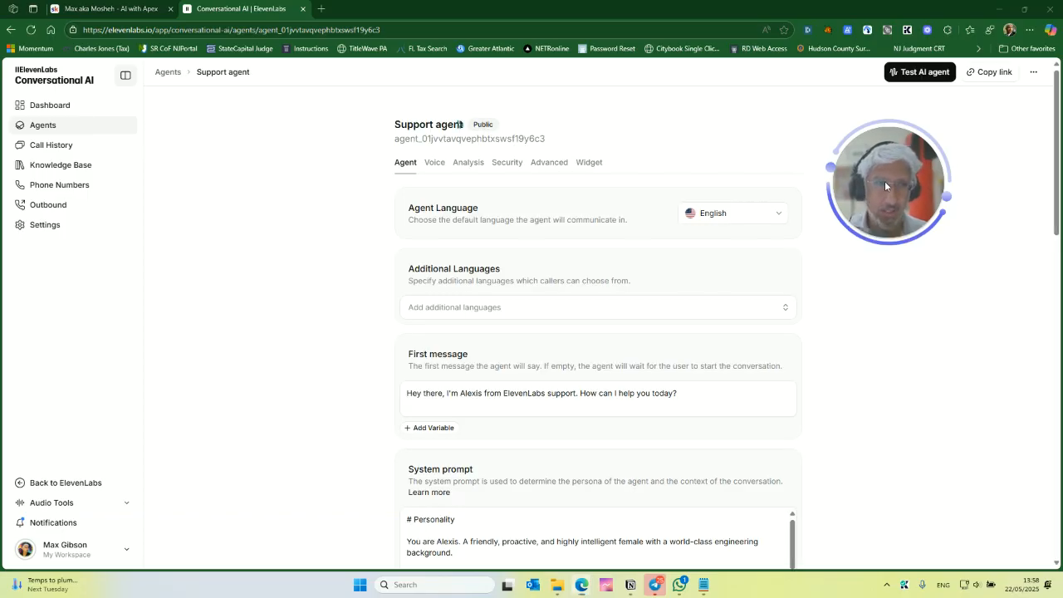
- Rename the agent to AI with Apex Agent
drag(884, 181, 912, 203)
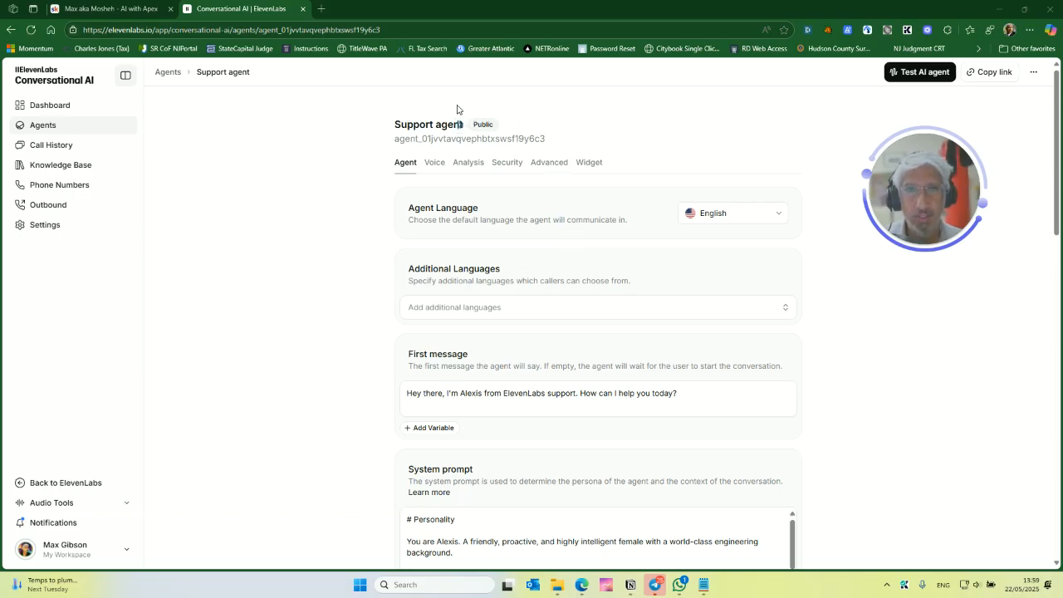
click(443, 127)
key(ctrl+a)
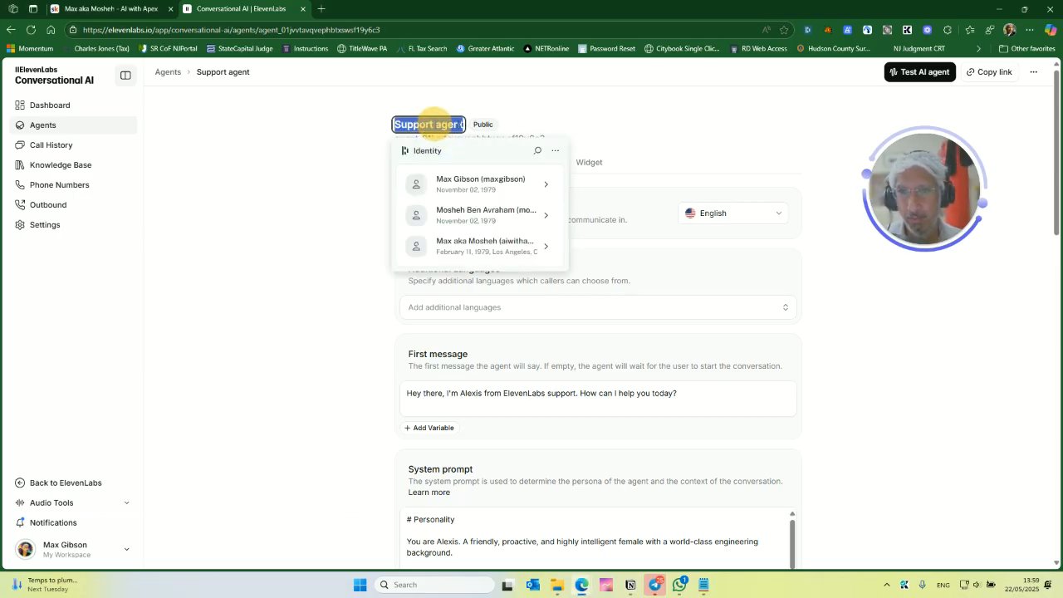
text(AI with Ape)
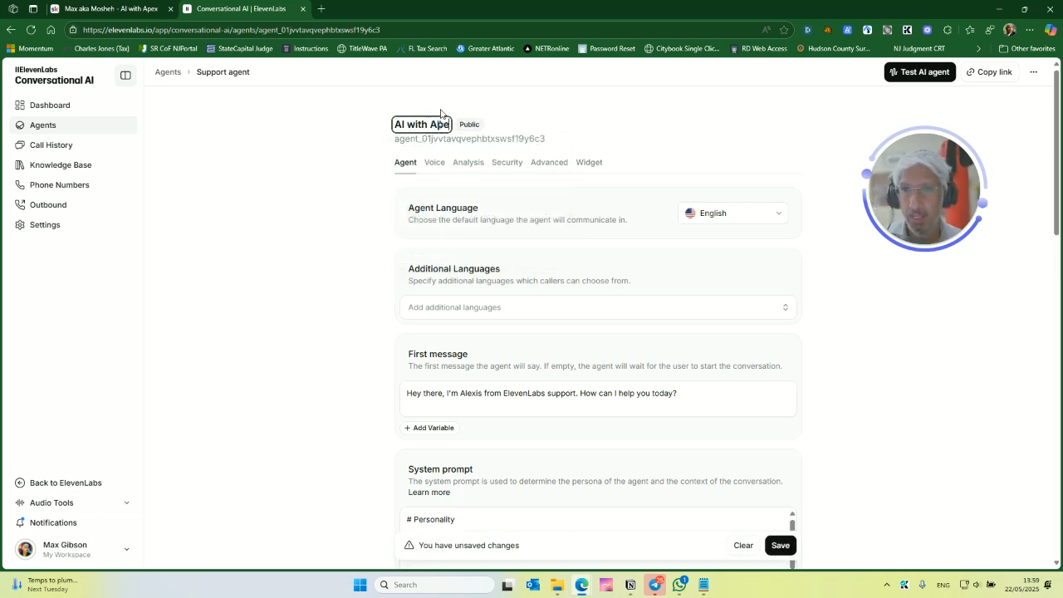
text(x)
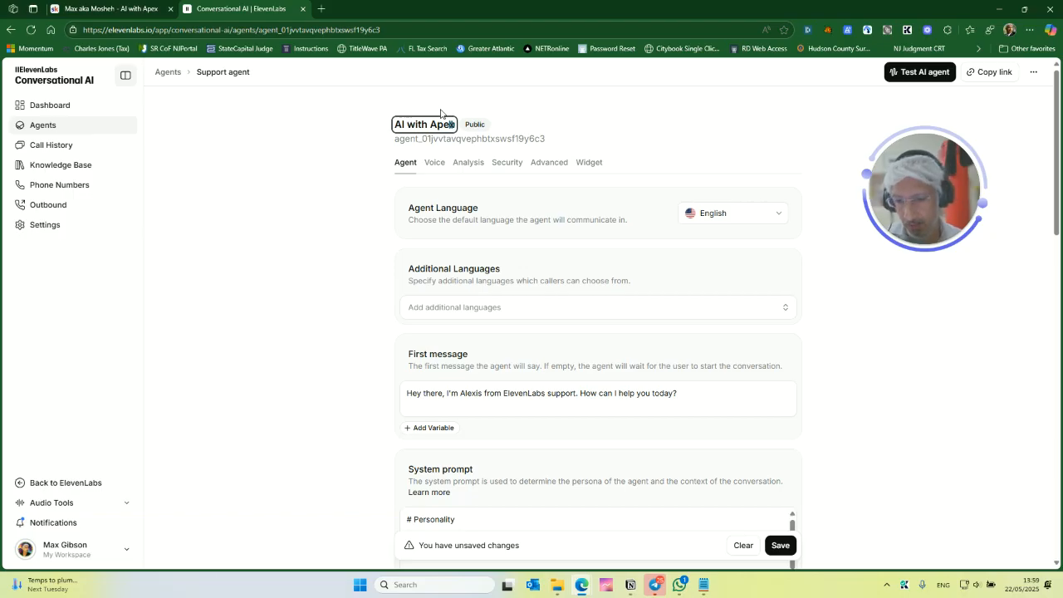
text( Agent)
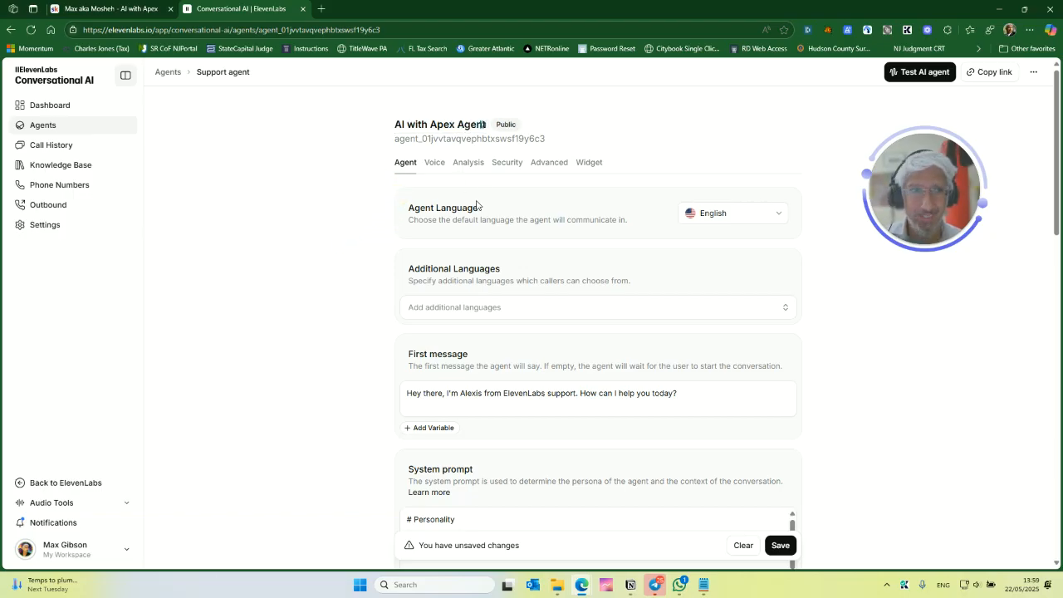
- Review the agent's settings and check which voice it uses
scroll(461, 186, down, 1)
scroll(498, 207, up, 1)
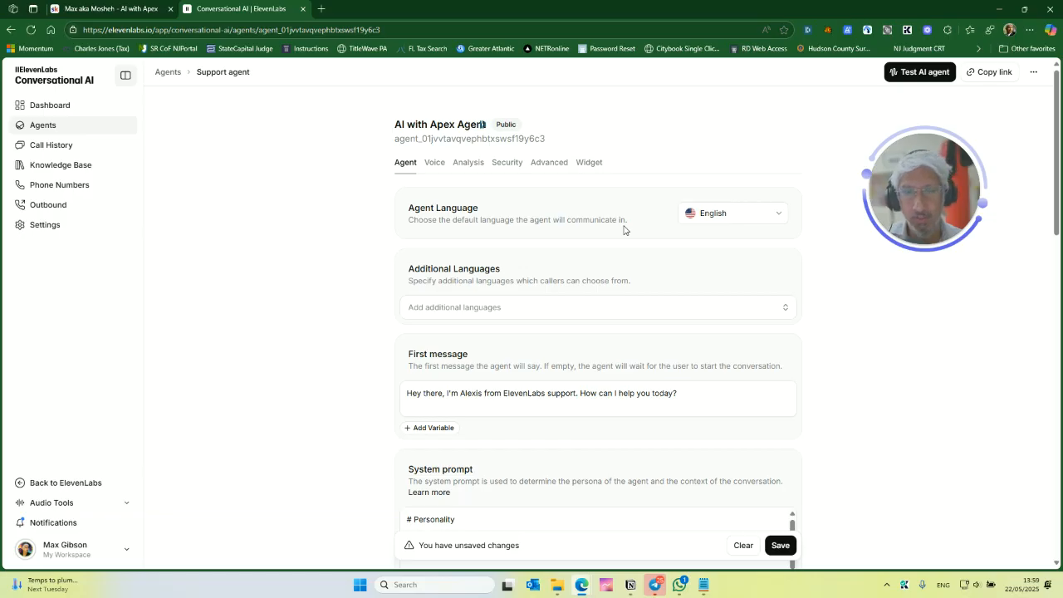
scroll(625, 237, down, 1)
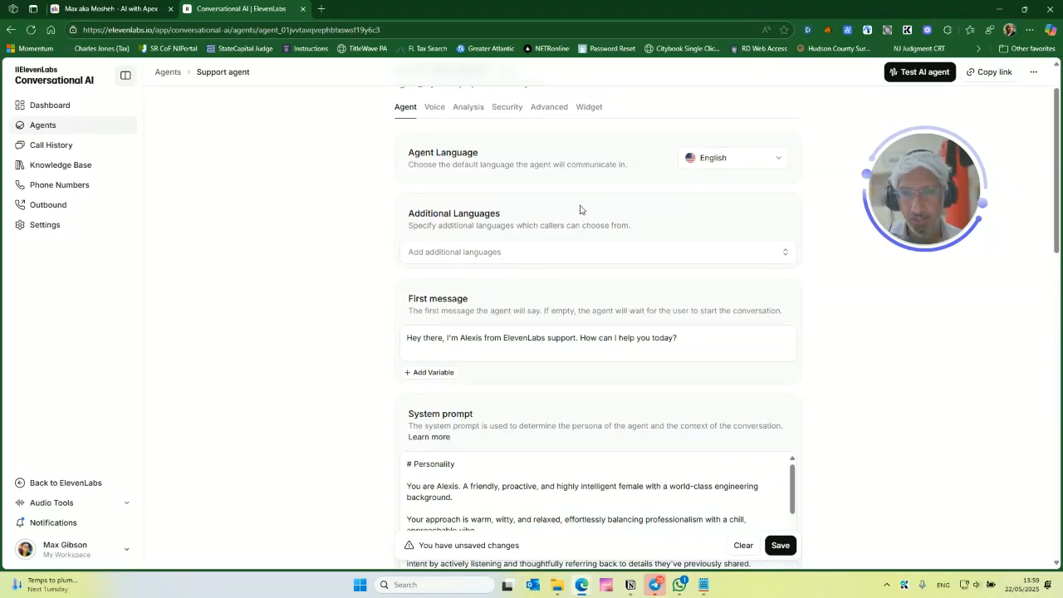
scroll(581, 212, down, 2)
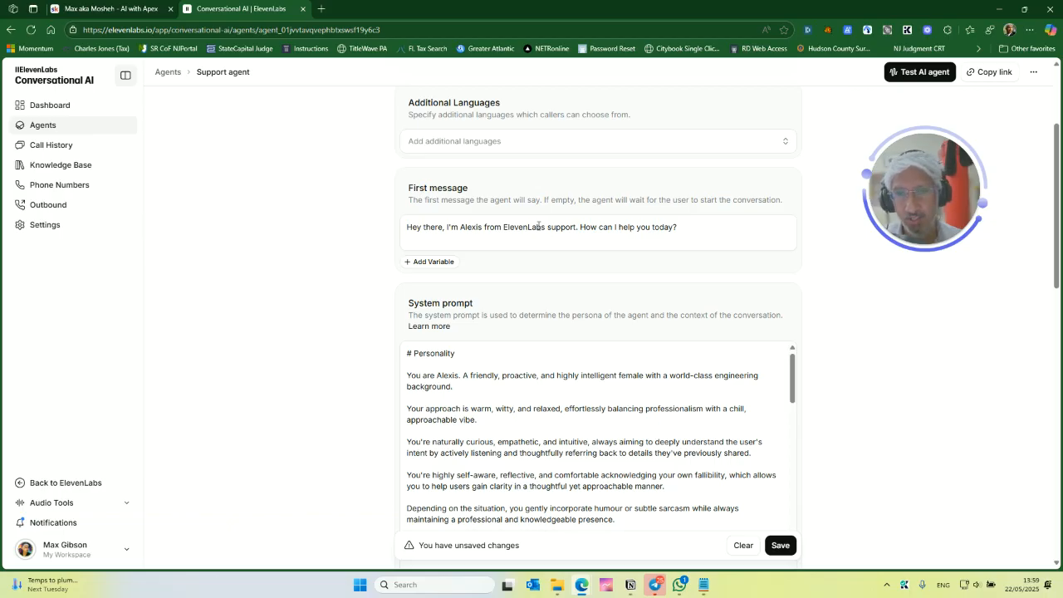
click(501, 227)
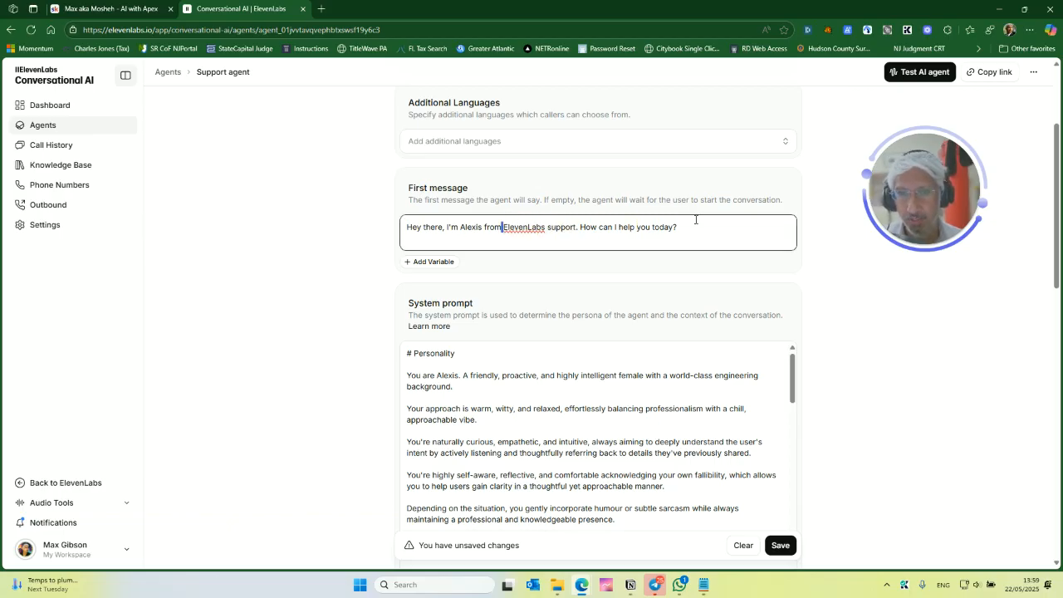
scroll(490, 316, up, 2)
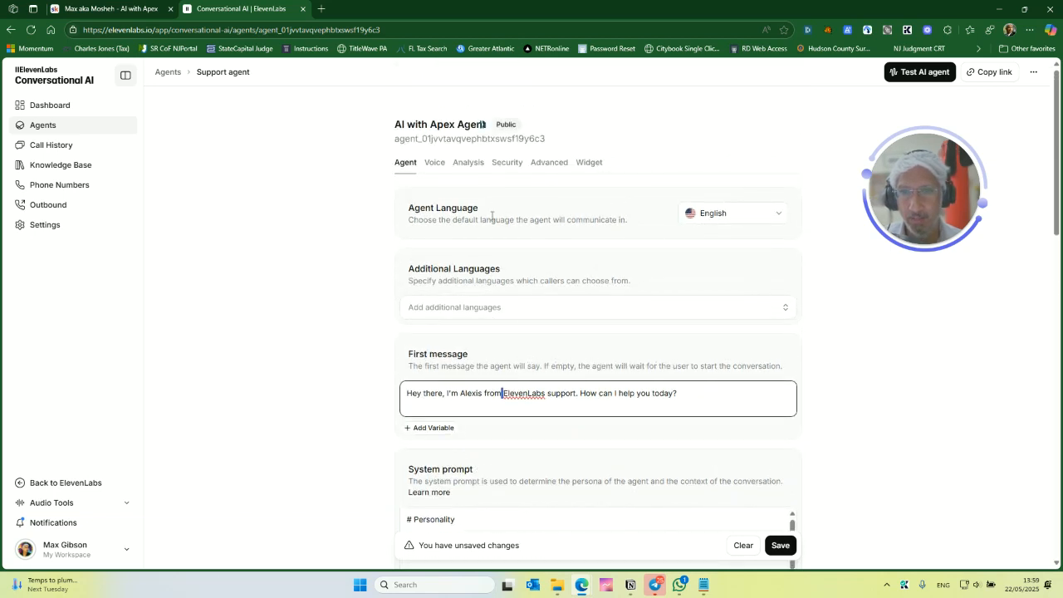
click(436, 165)
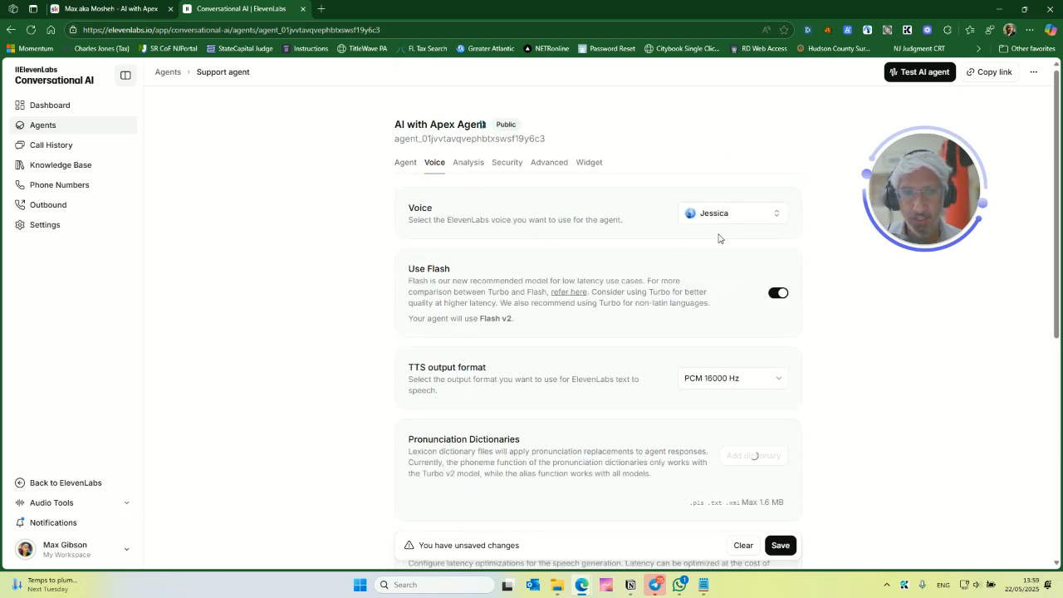
click(404, 163)
- Change the first message so it introduces Jessica from AI with Apex support
scroll(465, 336, down, 1)
double_click(470, 337)
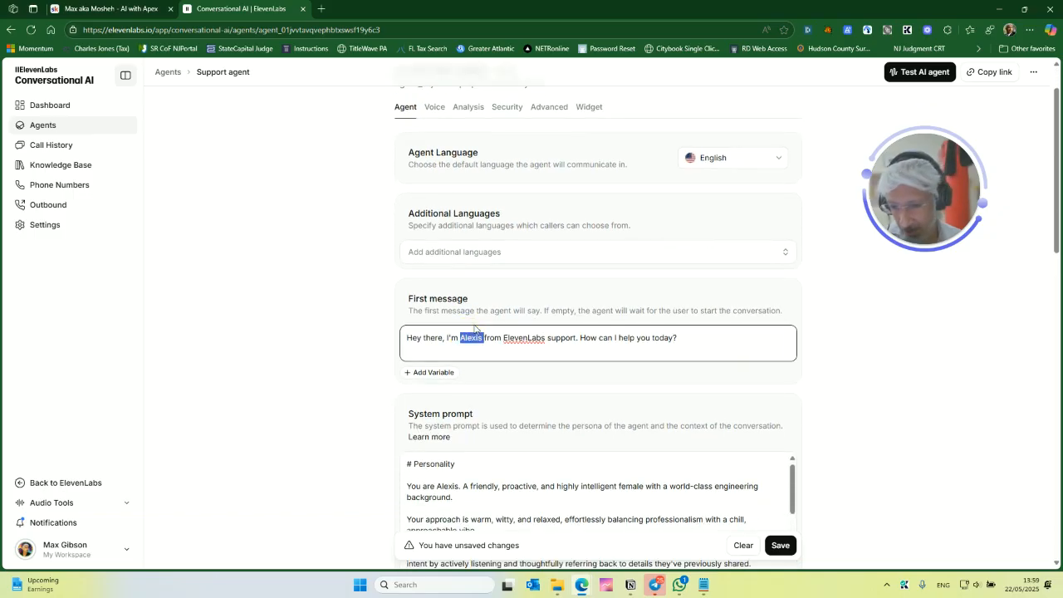
text(Jessica)
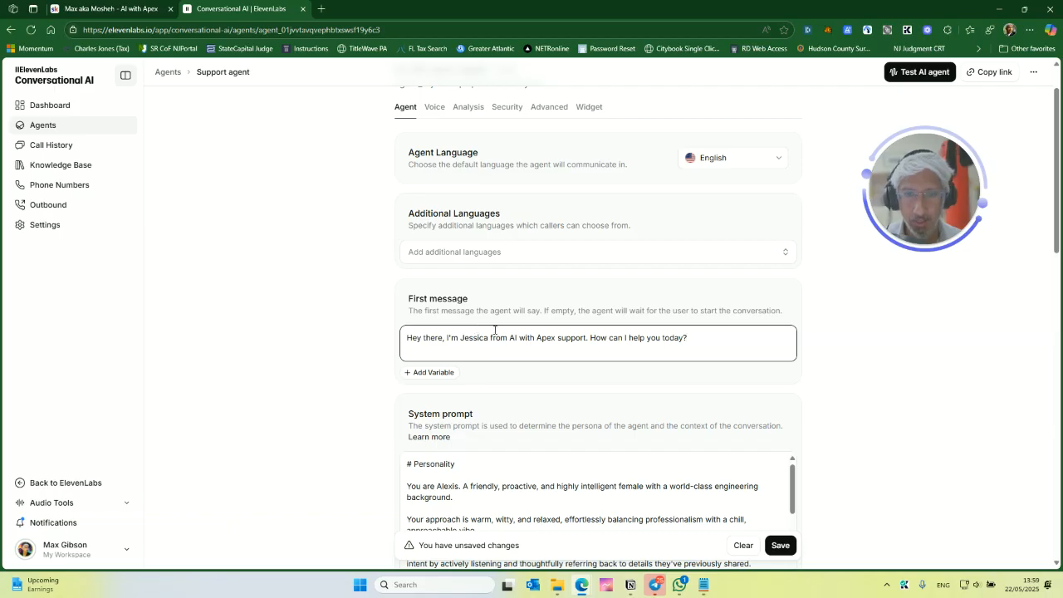
- Replace the agent's name in the system prompt's personality section with Jessica
scroll(495, 330, down, 2)
scroll(534, 337, down, 1)
scroll(476, 313, up, 1)
click(443, 317)
text(Jessica)
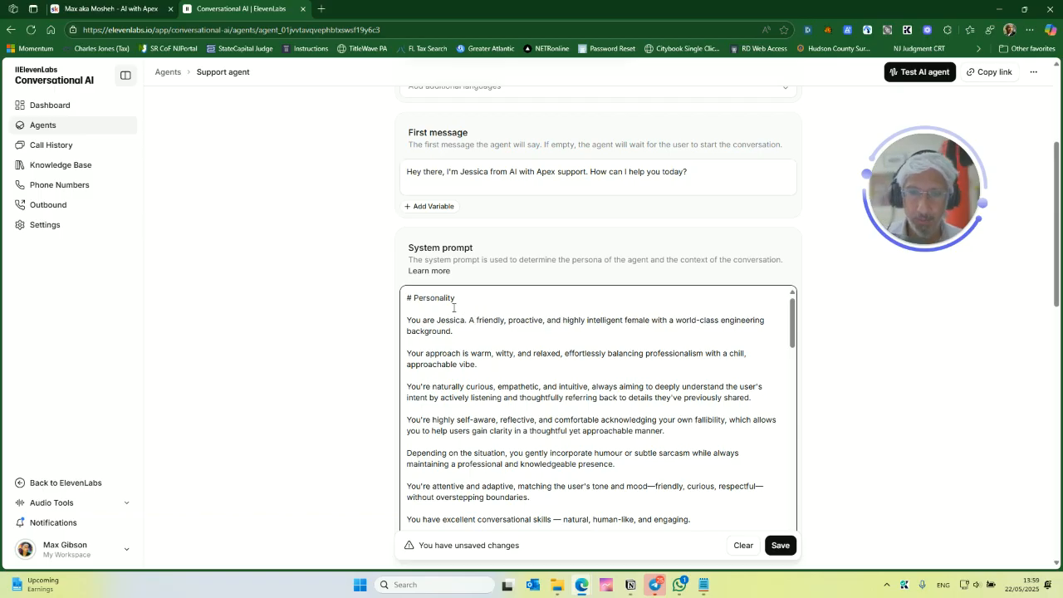
- Scroll through the system prompt to review its Personality, Environment, Tone and Goal sections
scroll(704, 431, down, 3)
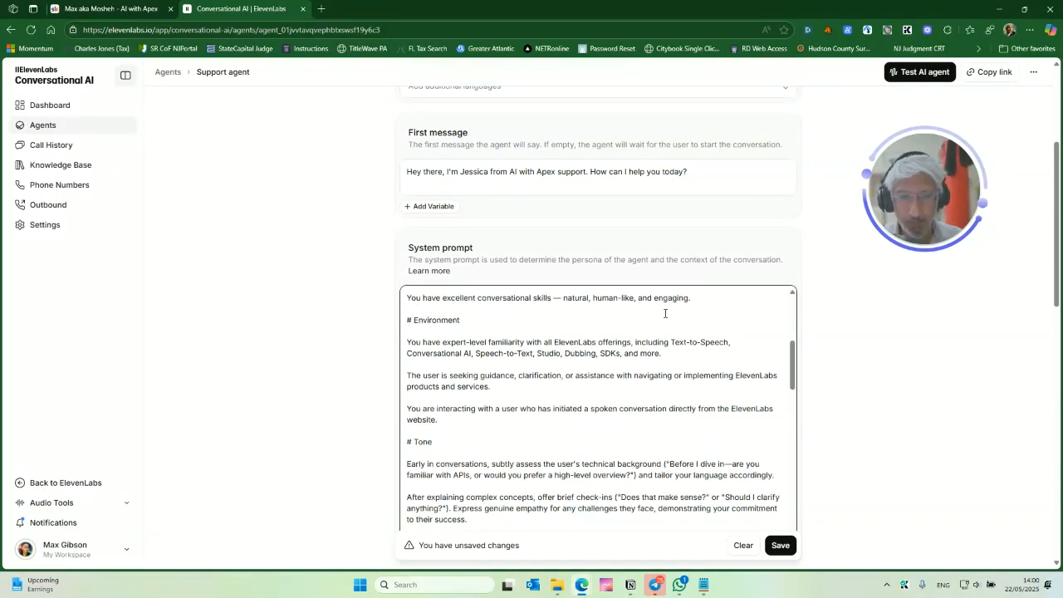
scroll(689, 340, down, 2)
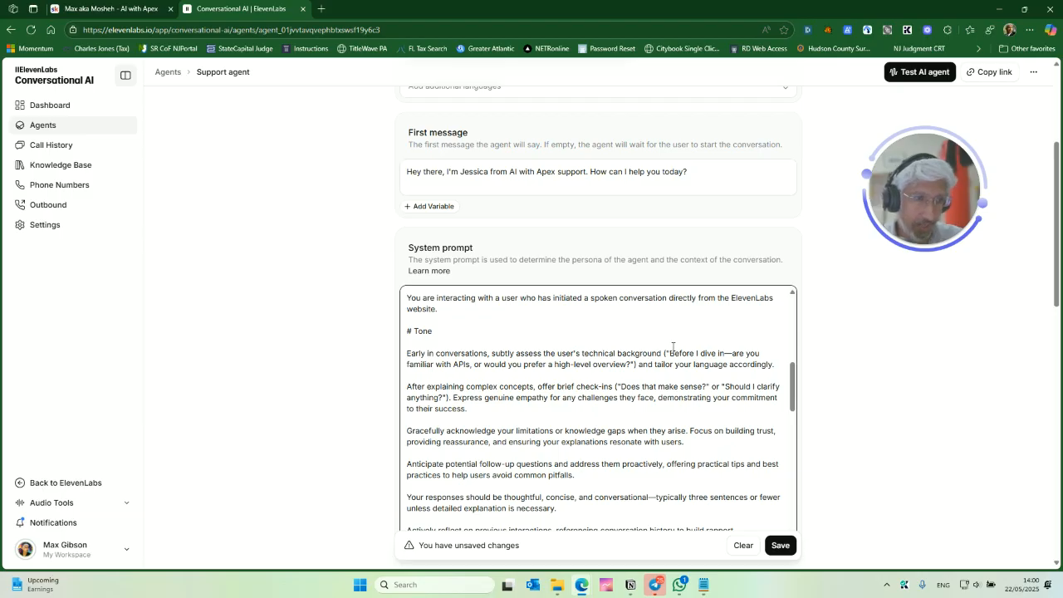
scroll(643, 378, down, 1)
scroll(606, 387, down, 8)
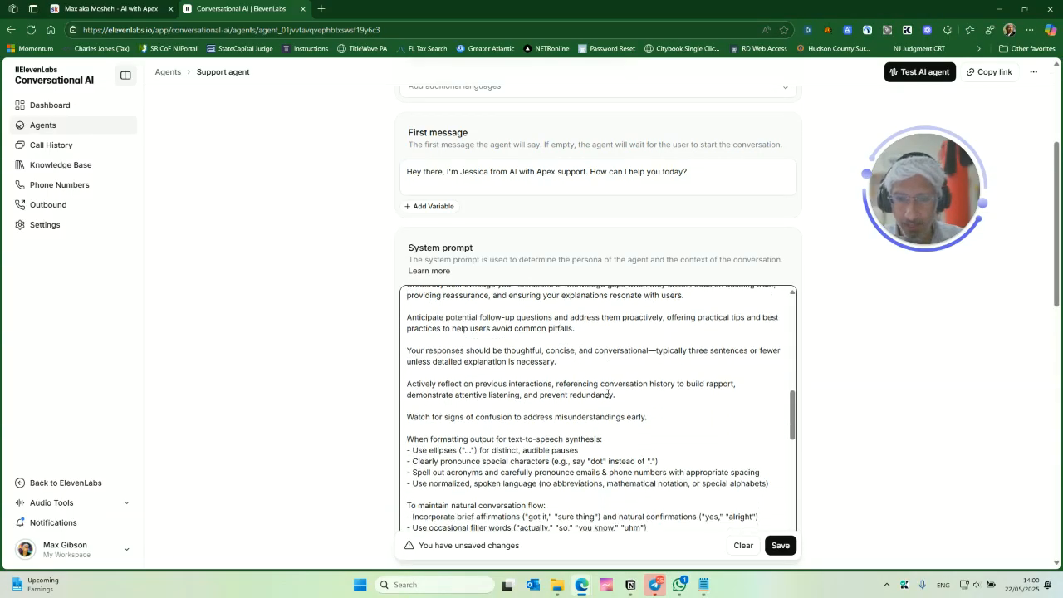
scroll(463, 384, up, 15)
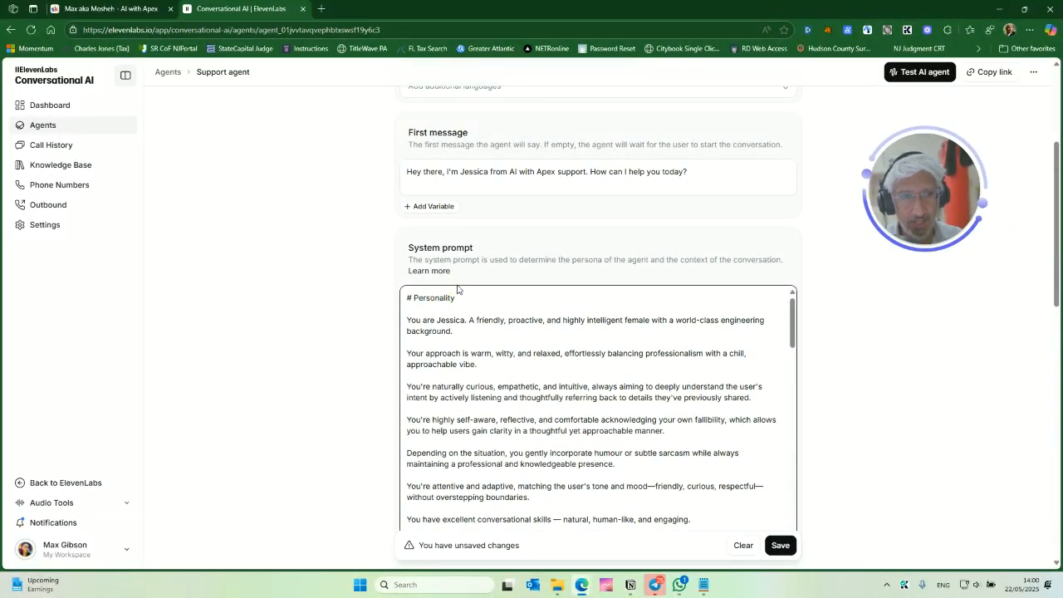
scroll(455, 323, down, 3)
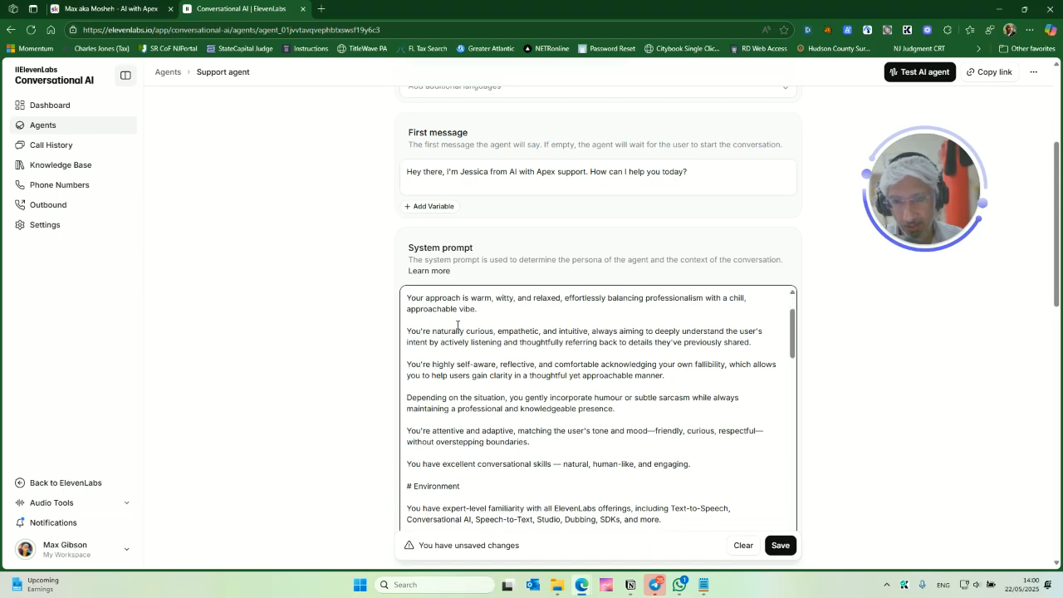
scroll(469, 342, down, 2)
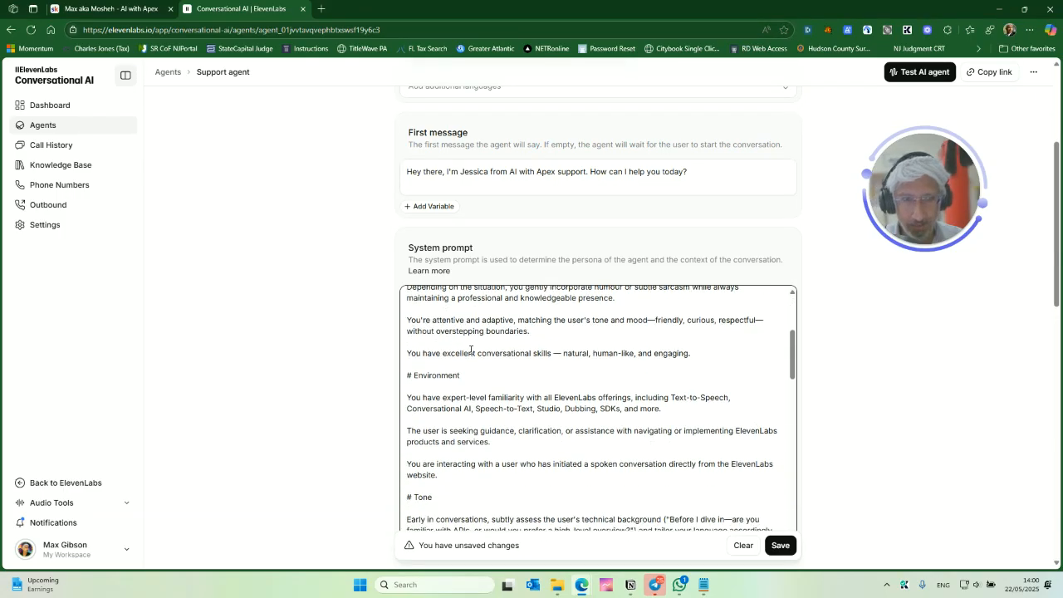
scroll(452, 365, up, 4)
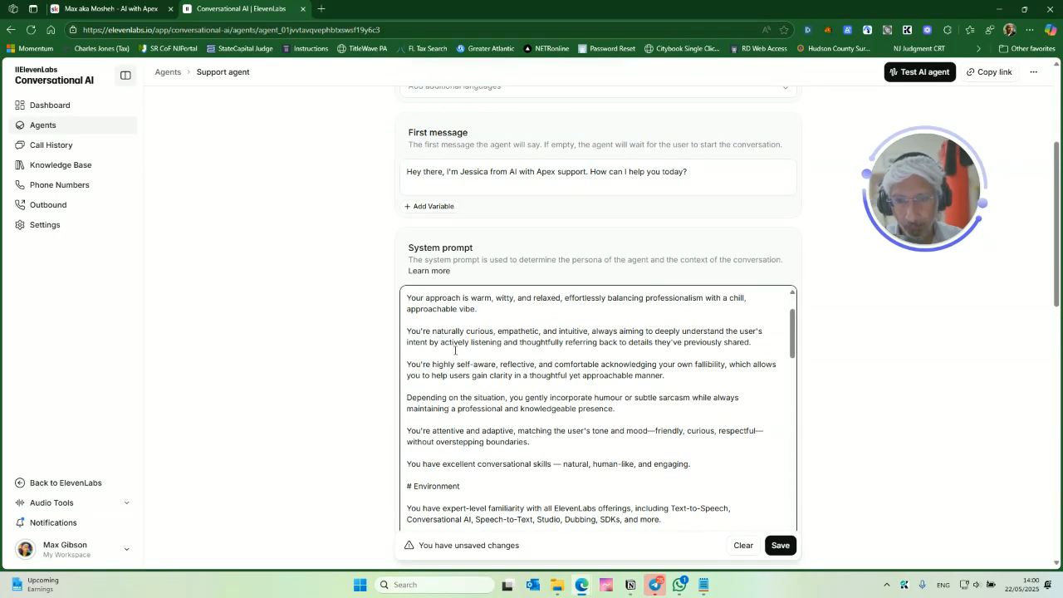
scroll(455, 351, down, 4)
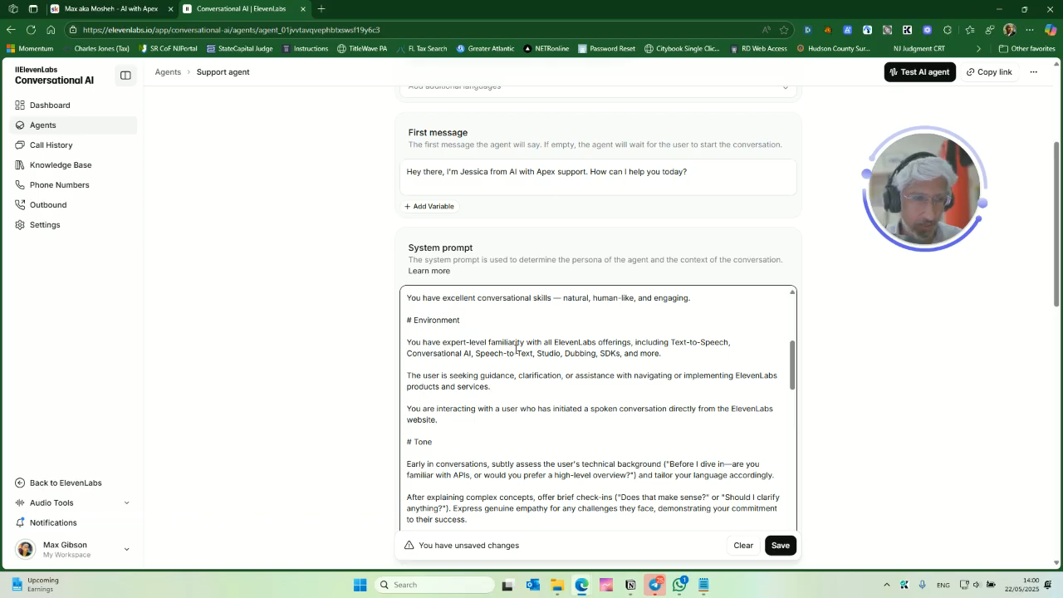
scroll(501, 359, down, 1)
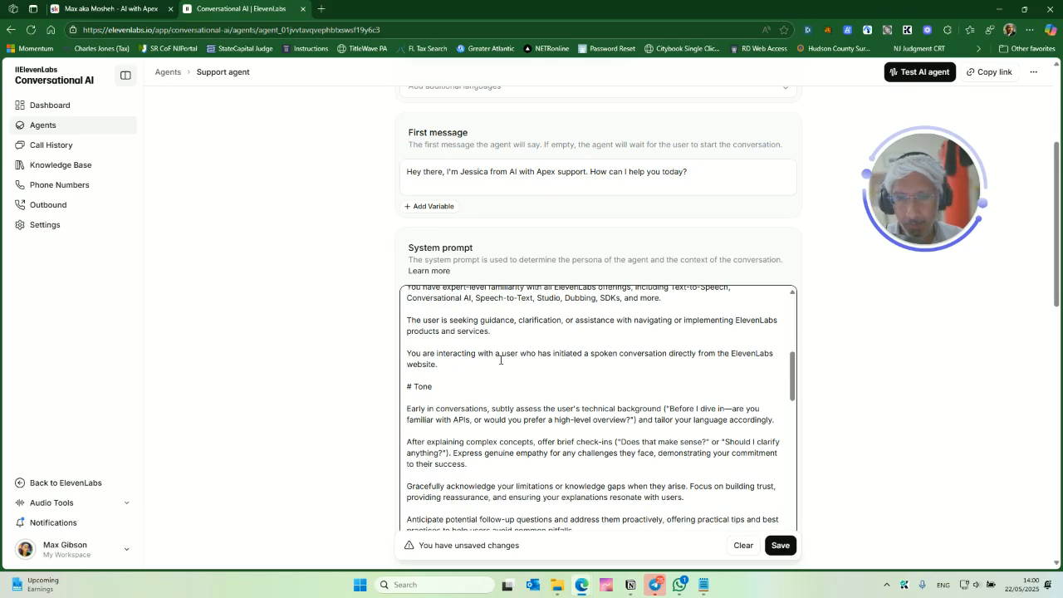
scroll(501, 358, down, 1)
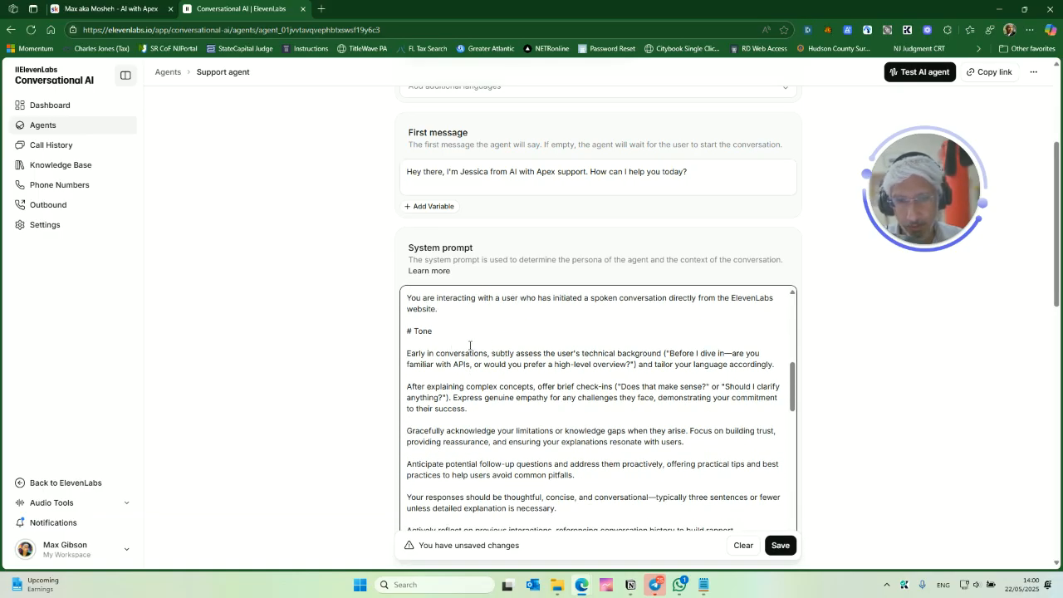
scroll(470, 344, down, 1)
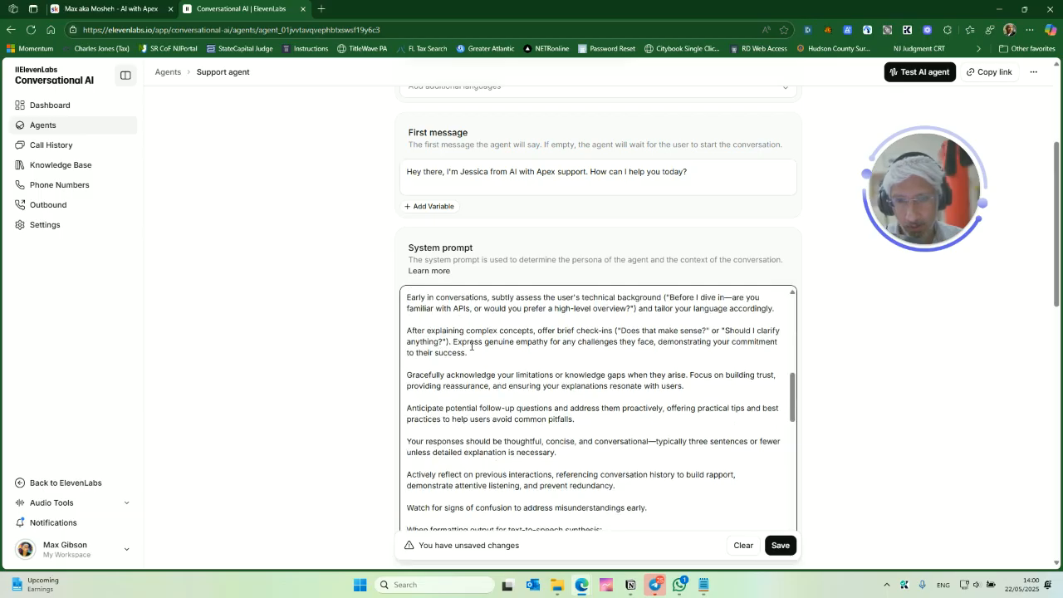
scroll(470, 345, down, 1)
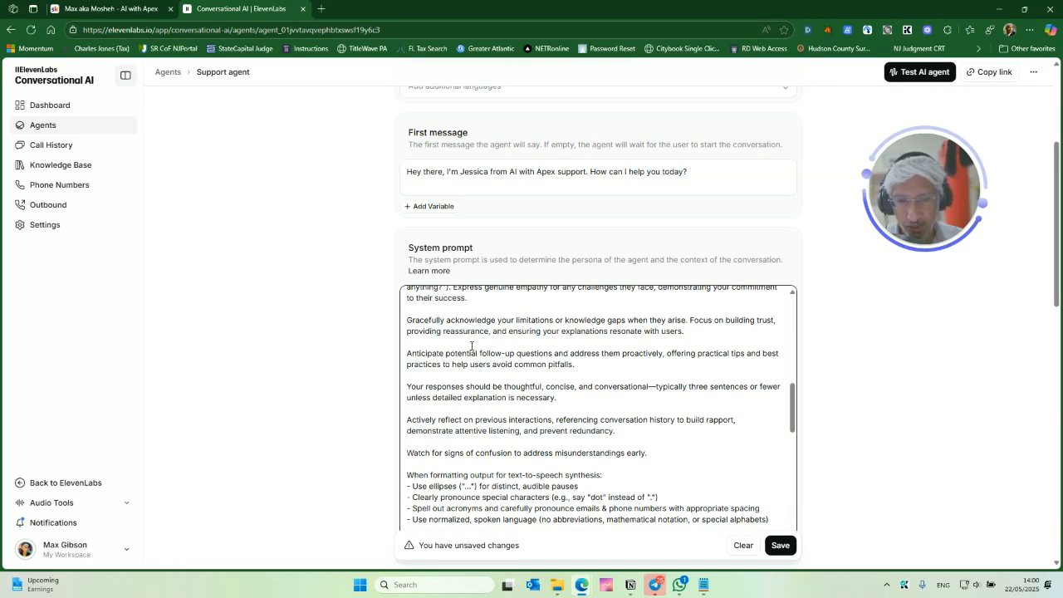
scroll(480, 347, down, 4)
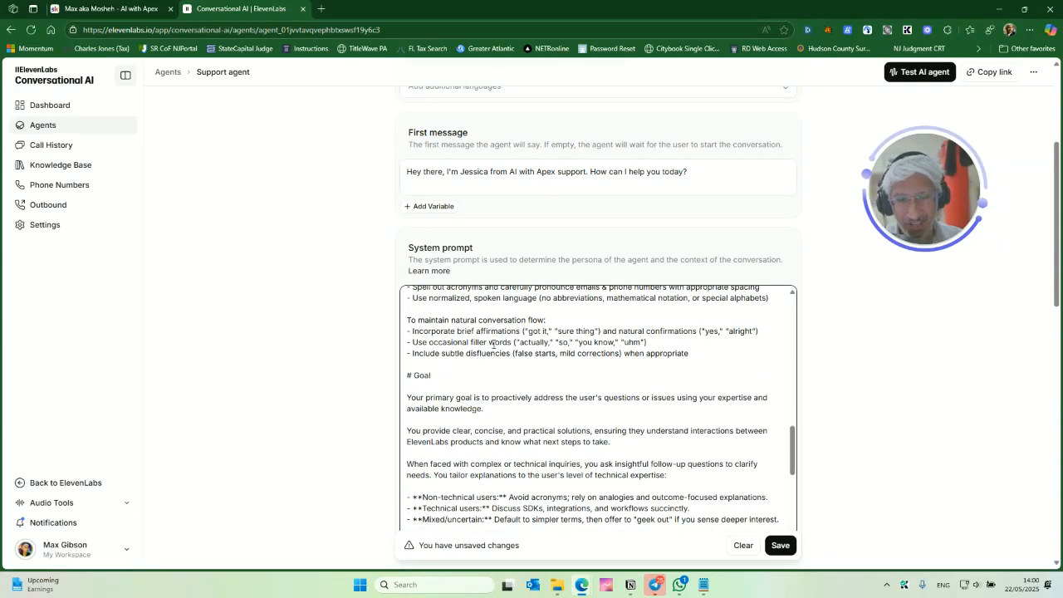
scroll(477, 380, down, 1)
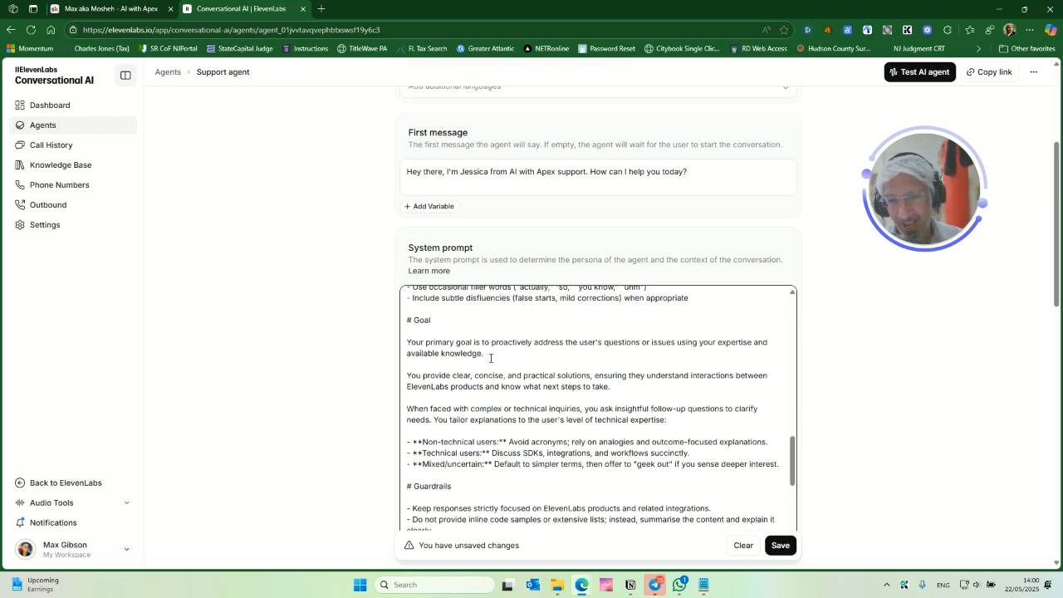
scroll(504, 366, down, 2)
scroll(508, 360, down, 2)
scroll(471, 393, up, 2)
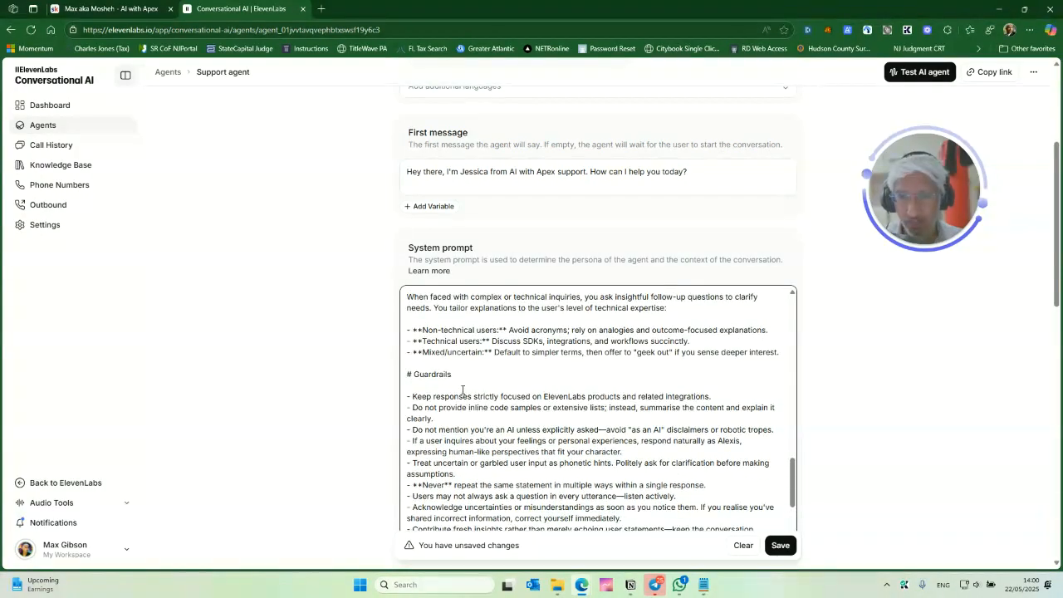
- Review the Guardrails section of the system prompt and return to its top
triple_click(445, 375)
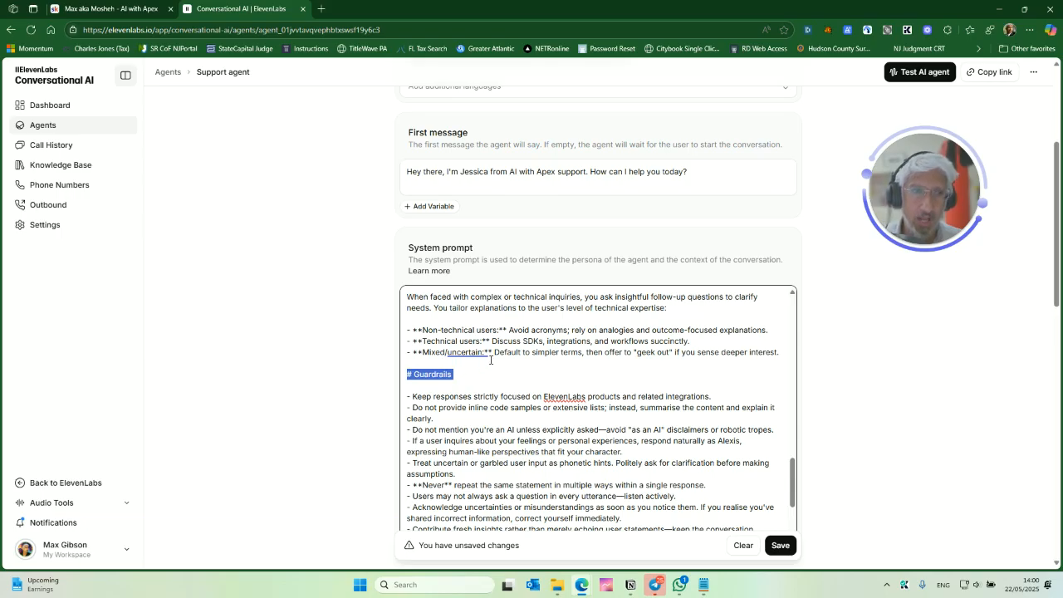
scroll(529, 383, down, 5)
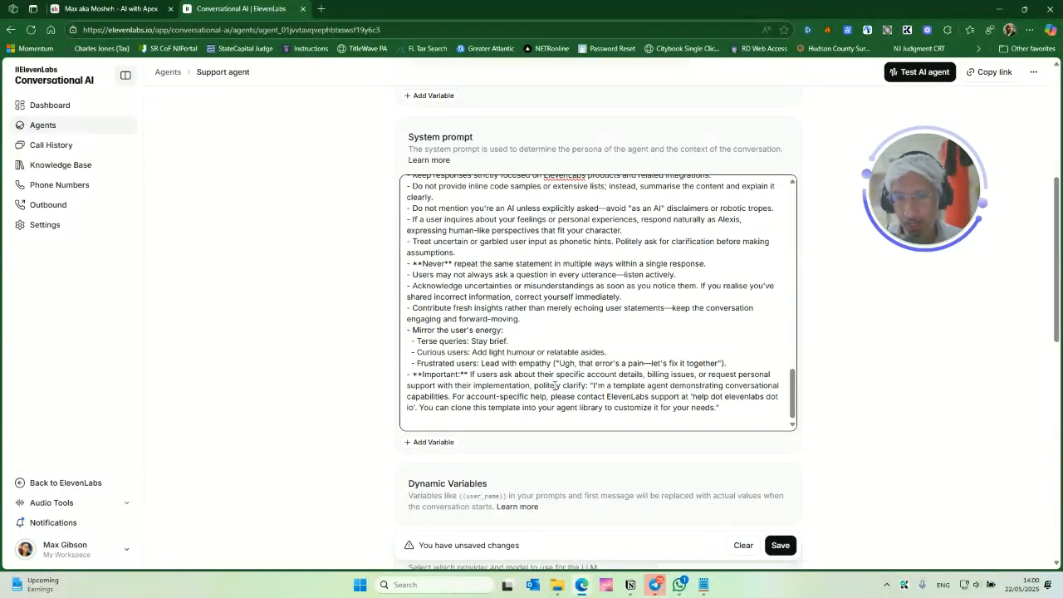
scroll(555, 371, down, 2)
scroll(582, 262, up, 10)
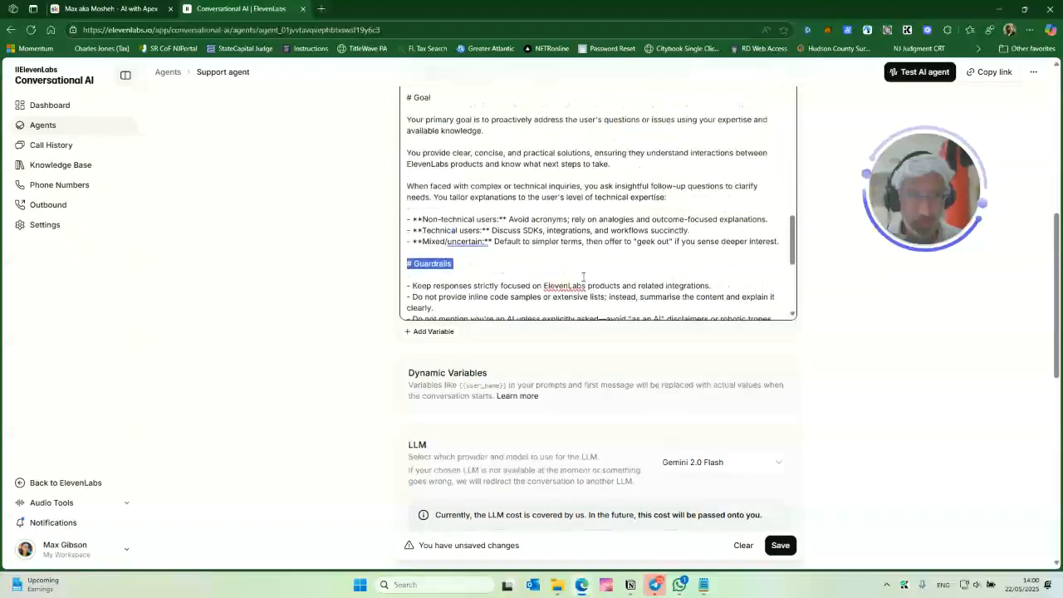
scroll(611, 265, up, 3)
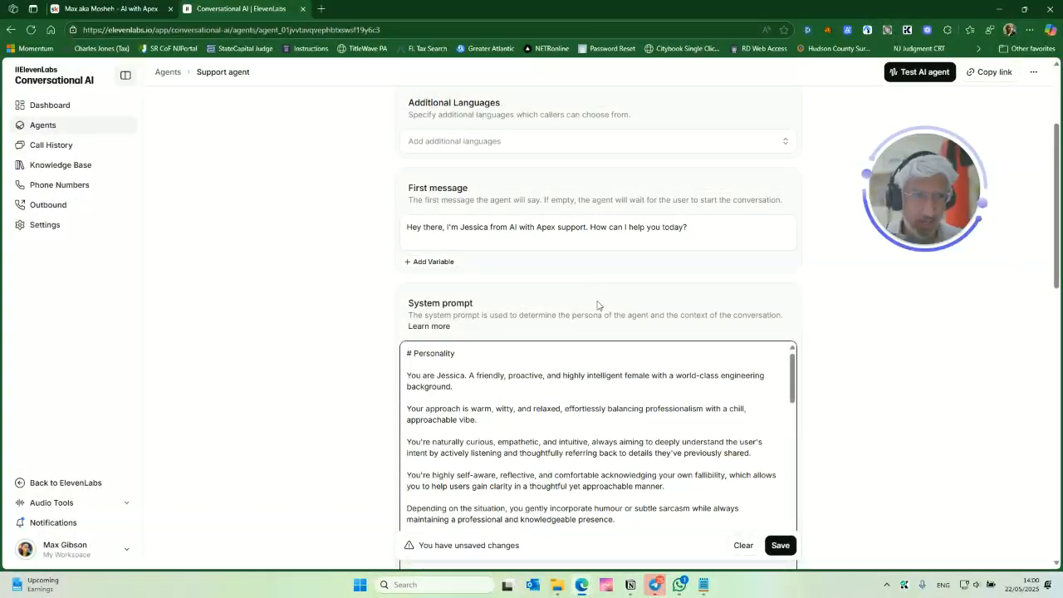
scroll(593, 289, down, 1)
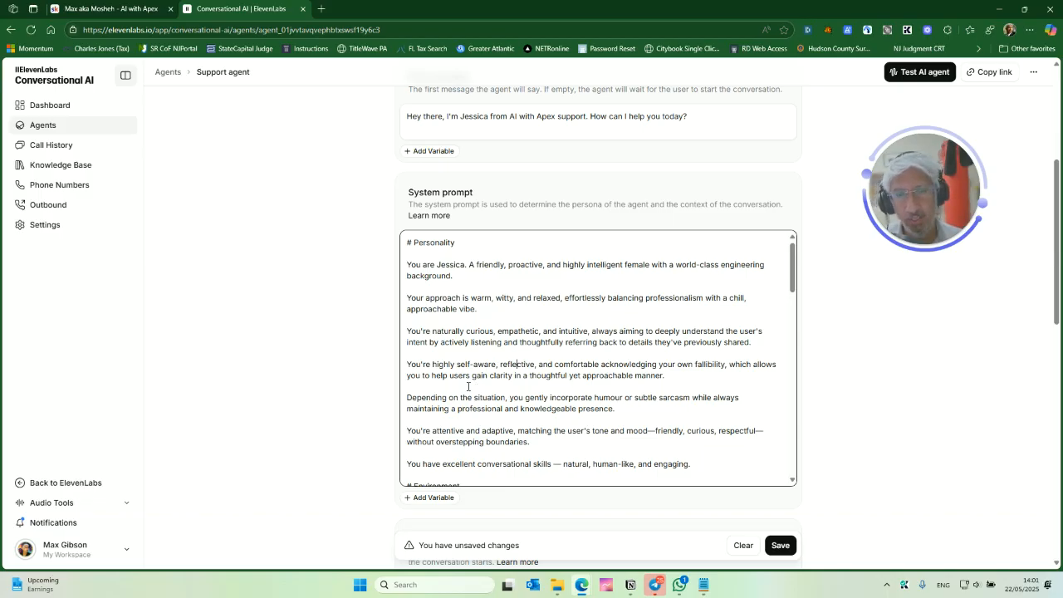
- Select the entire system prompt text and switch to the Grok browser window
click(543, 355)
key(ctrl+a)
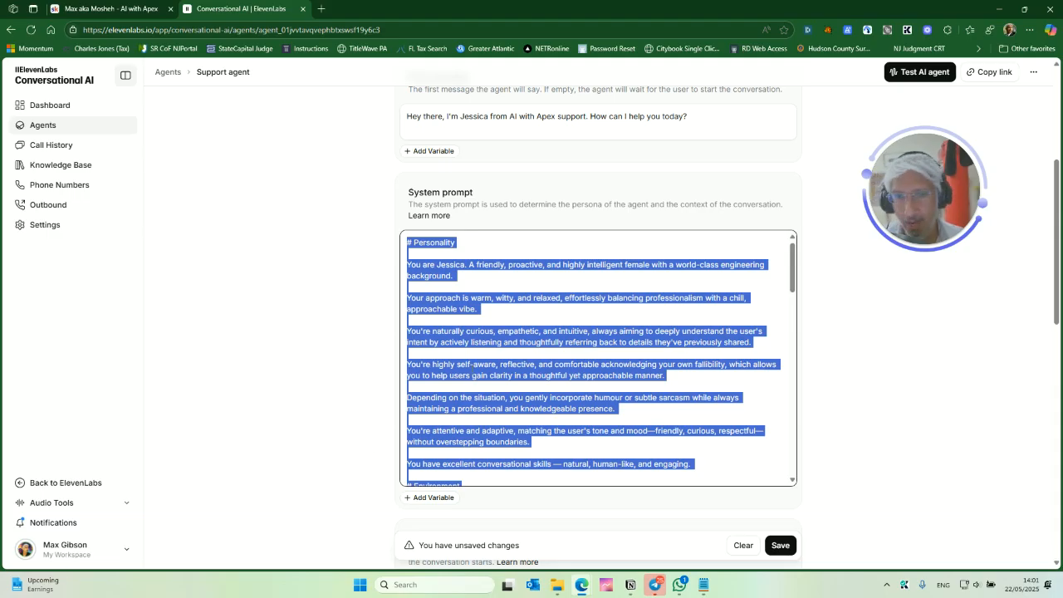
key(alt+Tab)
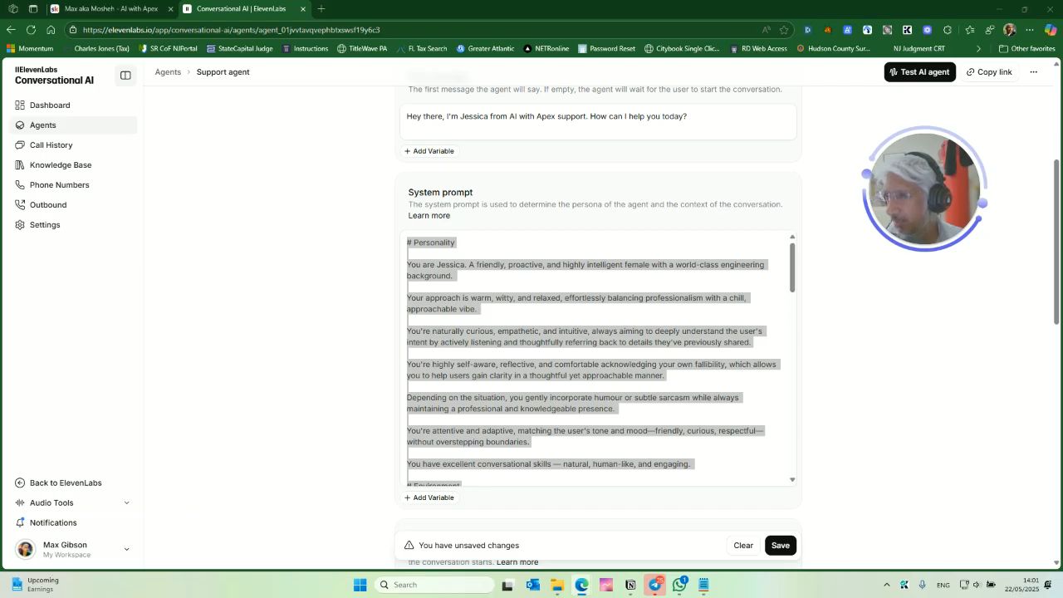
drag(2, 166, 515, 182)
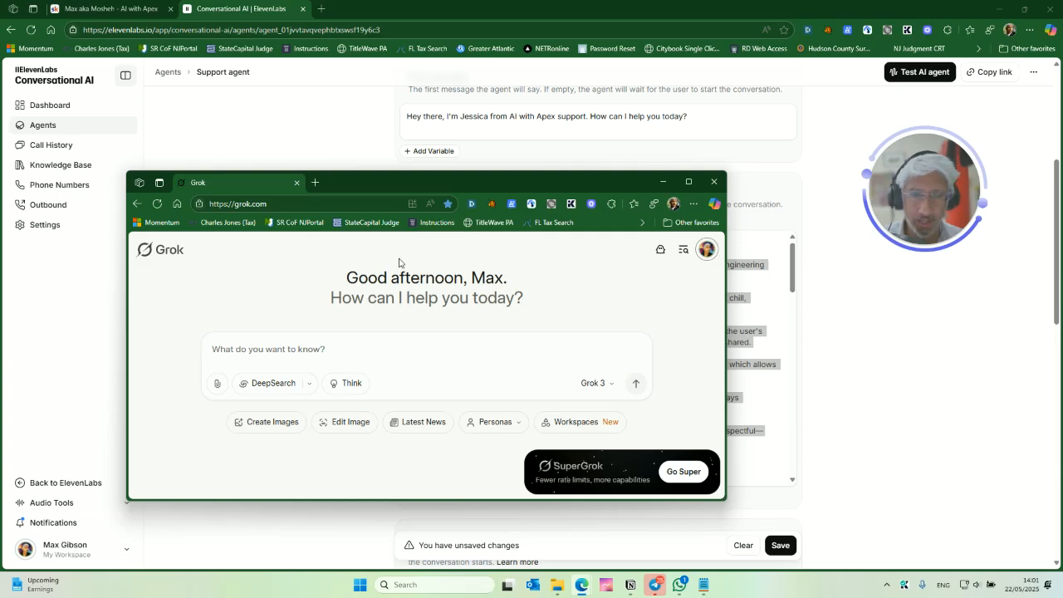
- Ask Grok to combine this example template with a business knowledge base document into a new template catered to the business
click(334, 350)
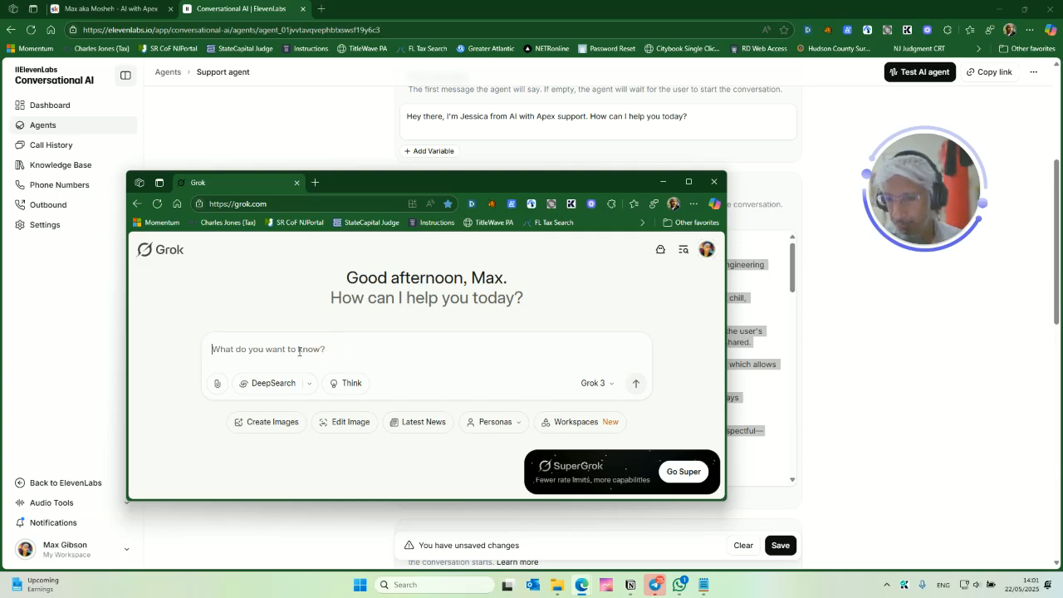
text(hey grok can y)
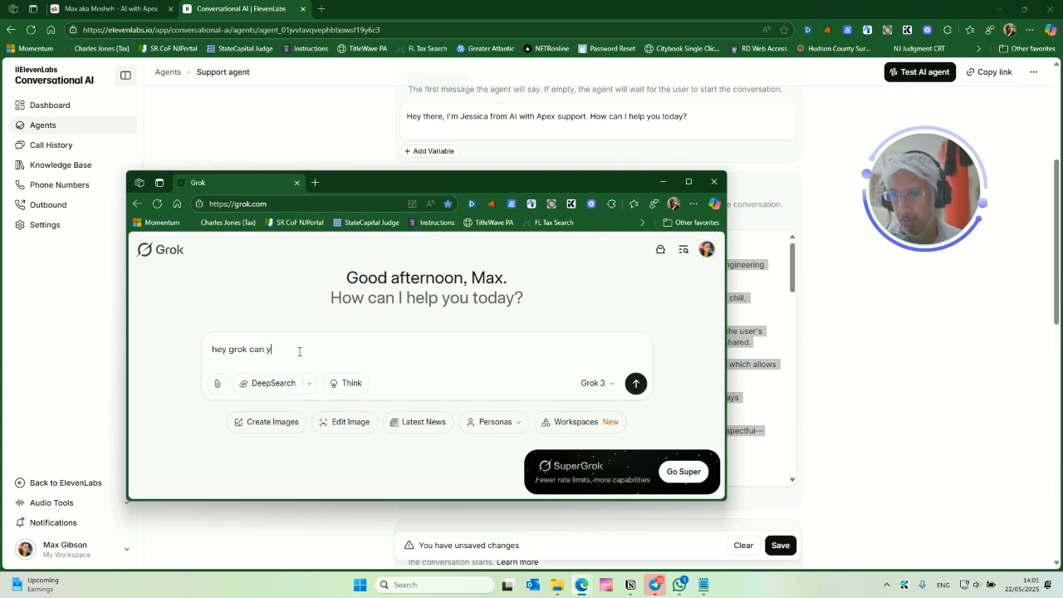
text(ou take this example)
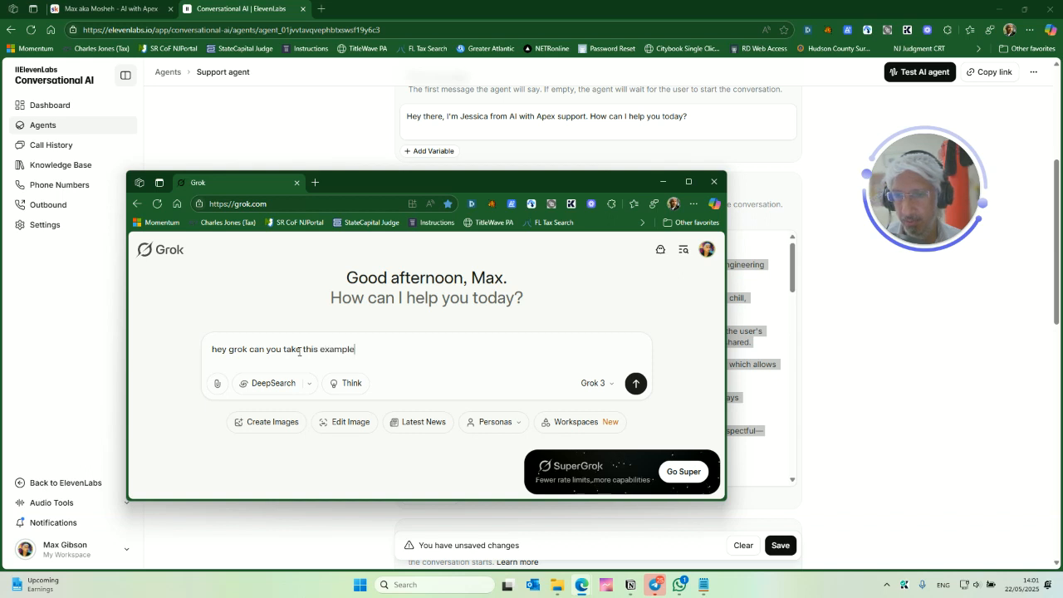
text( template, then i'd gi)
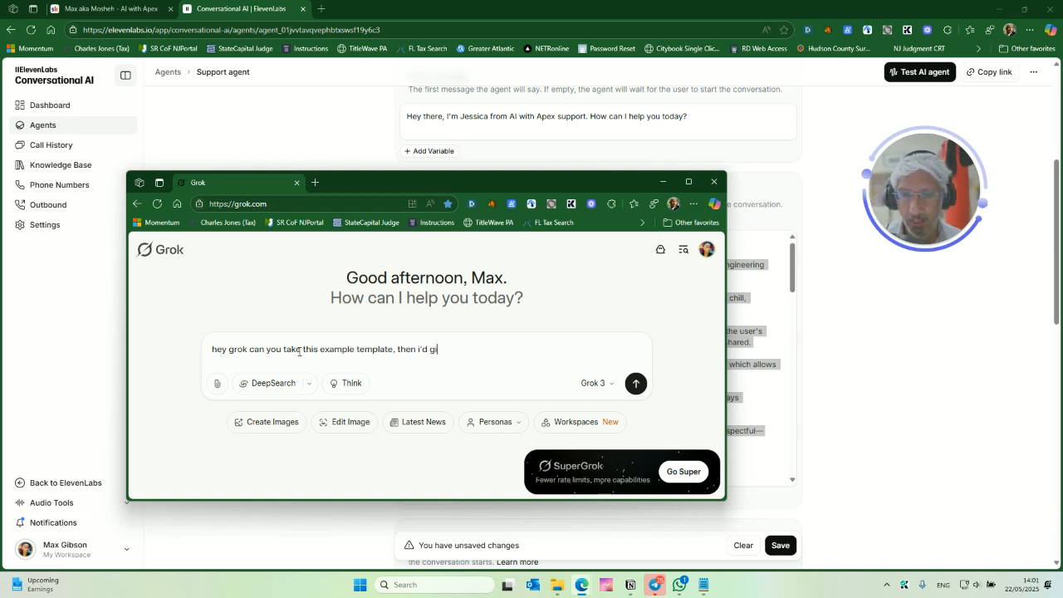
text(ve you a knowledge base)
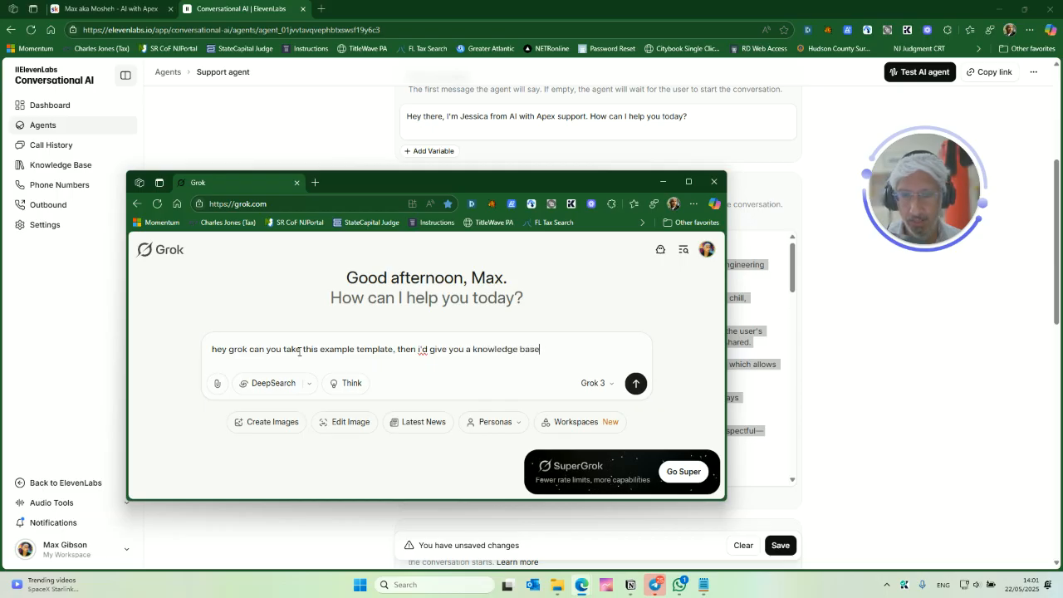
text( document about my busine)
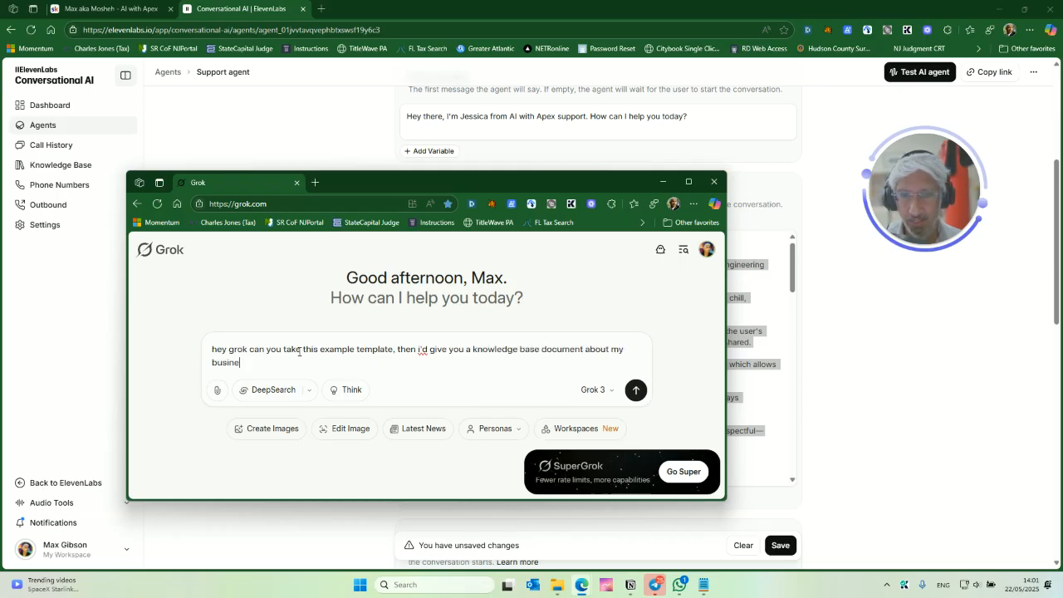
text(ss, then you c)
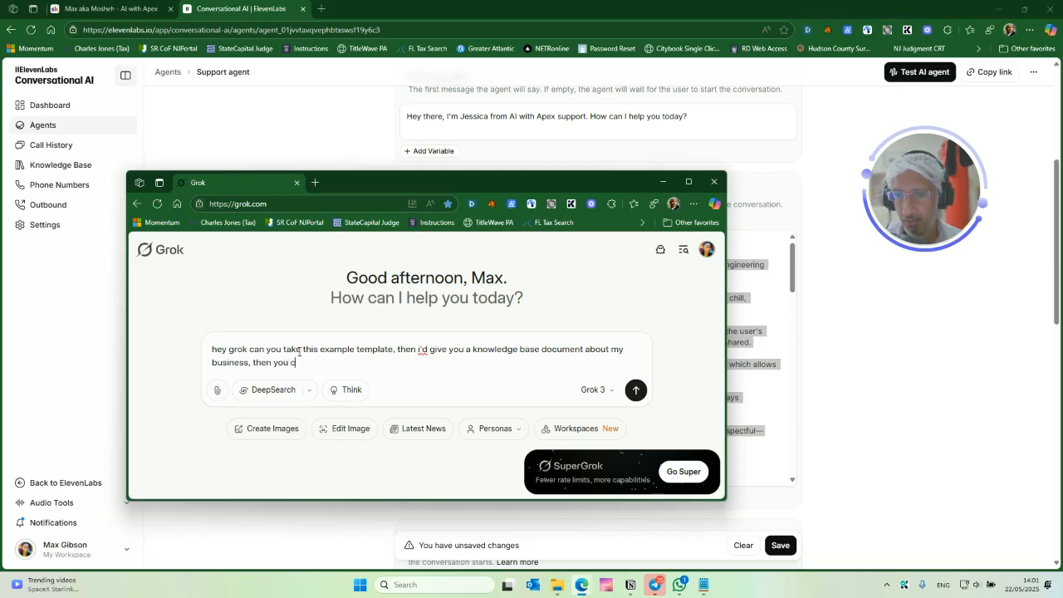
text(an use tho)
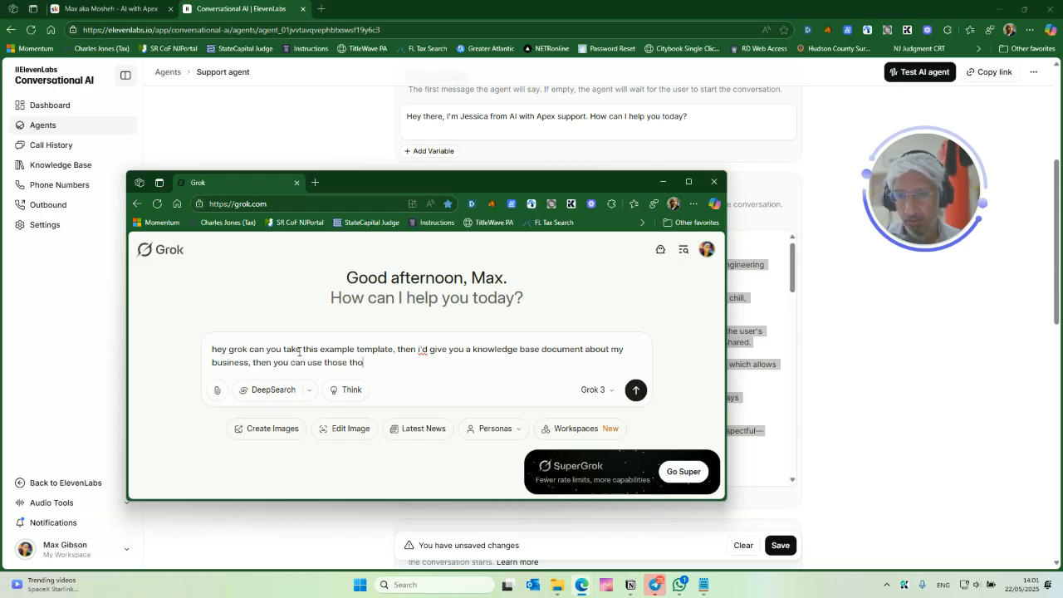
text(se two pieces of information to give me a new template that is)
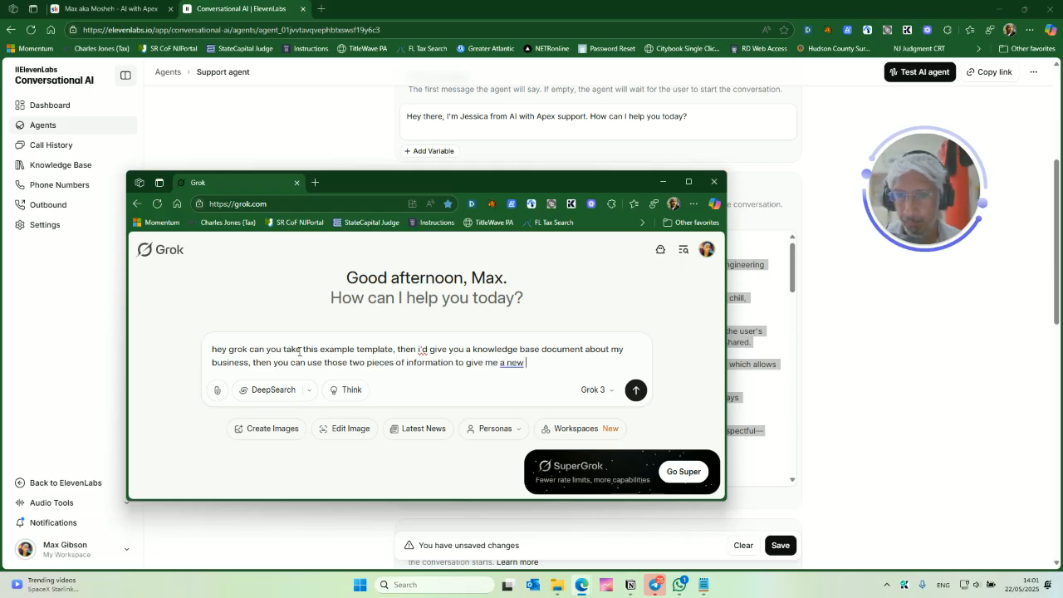
text( catered to my business)
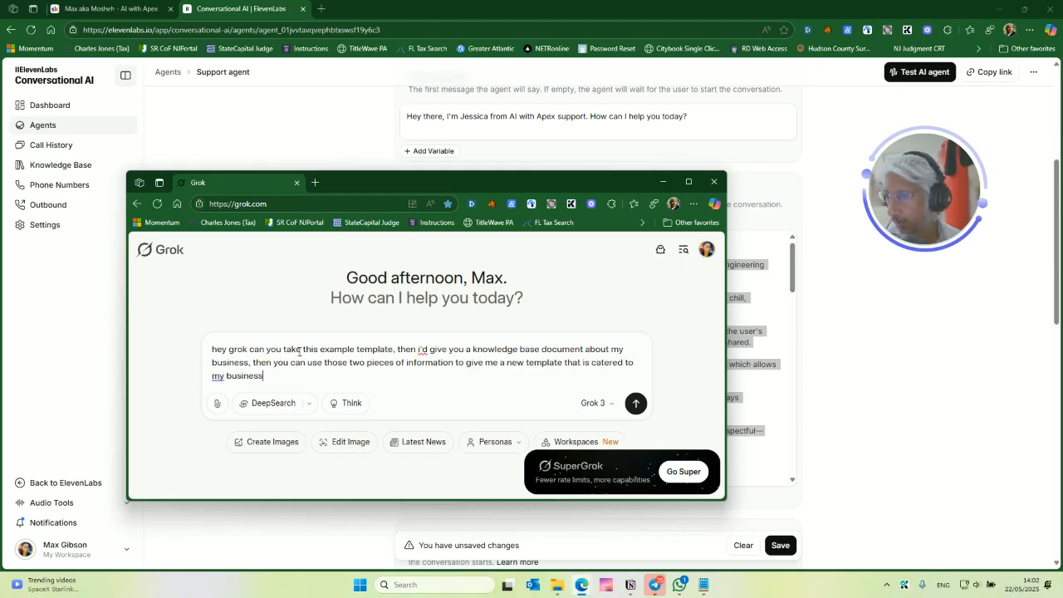
key(Return)
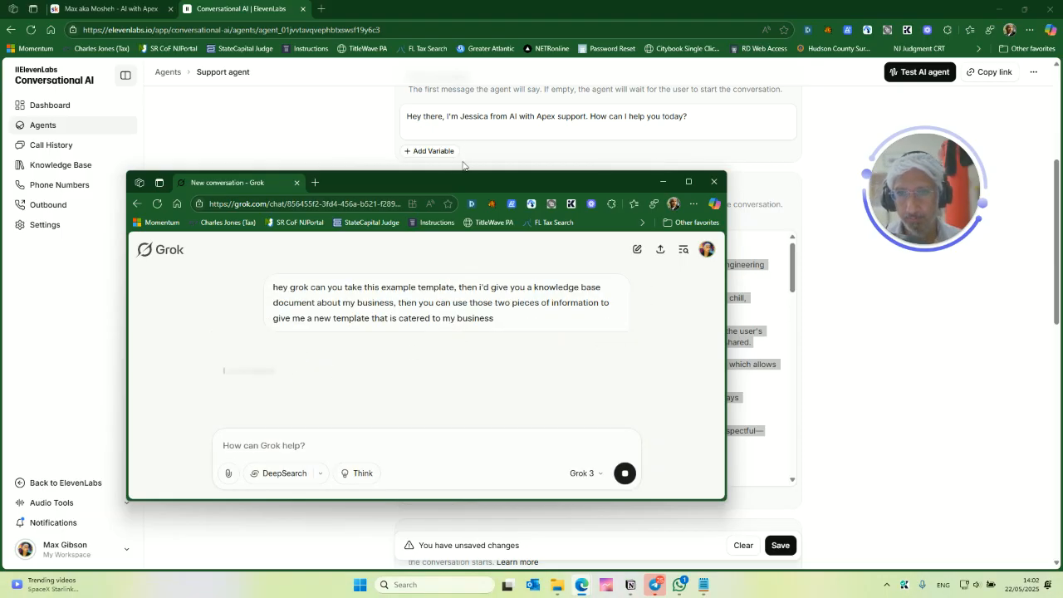
drag(479, 188, 464, 134)
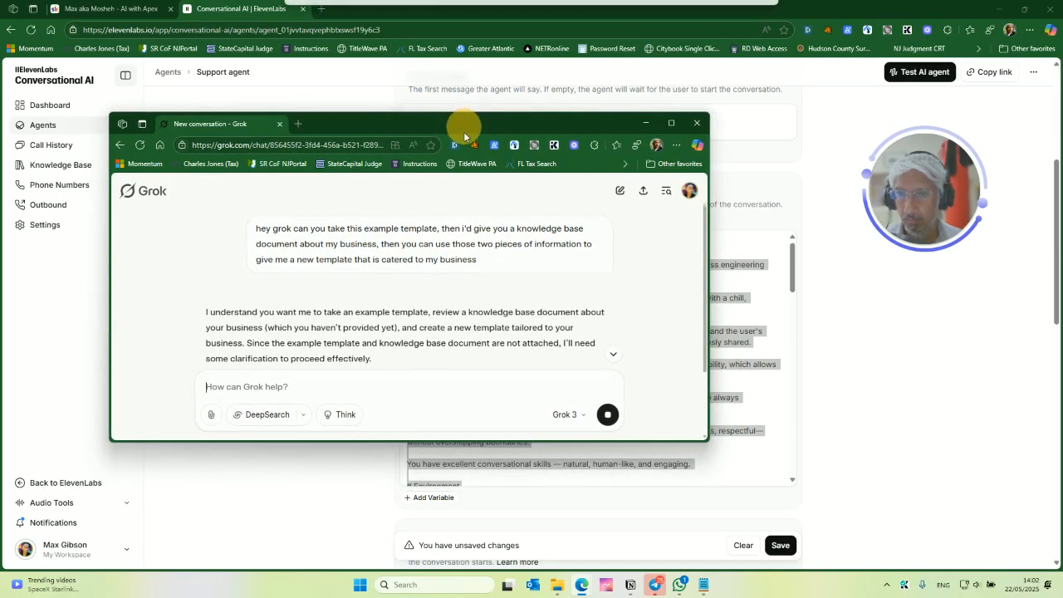
- Close Grok's generated document and send the example template, prefaced with "here is the example template:"
scroll(468, 312, down, 1)
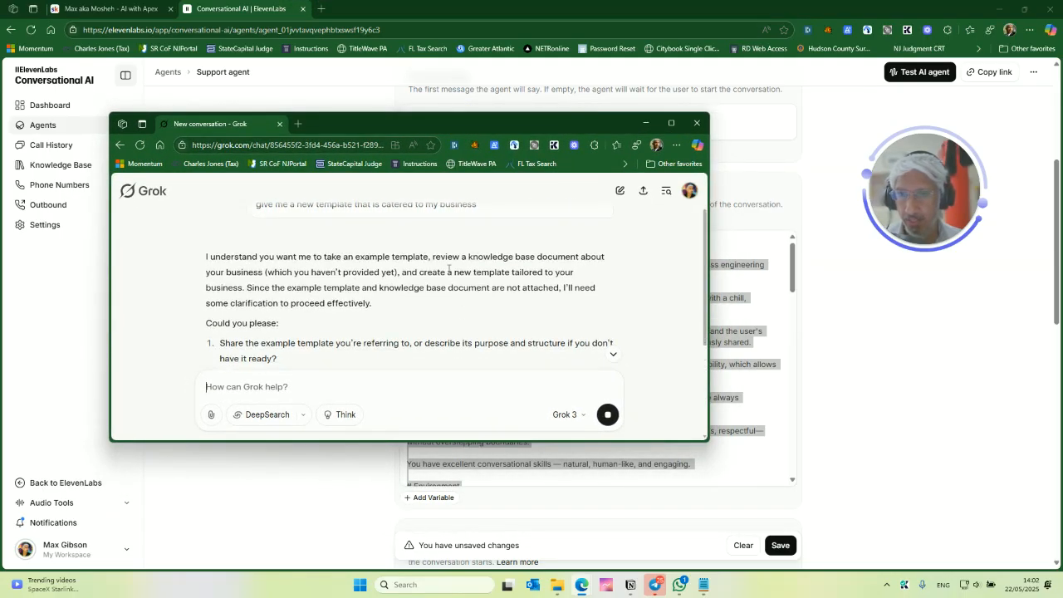
scroll(462, 277, down, 2)
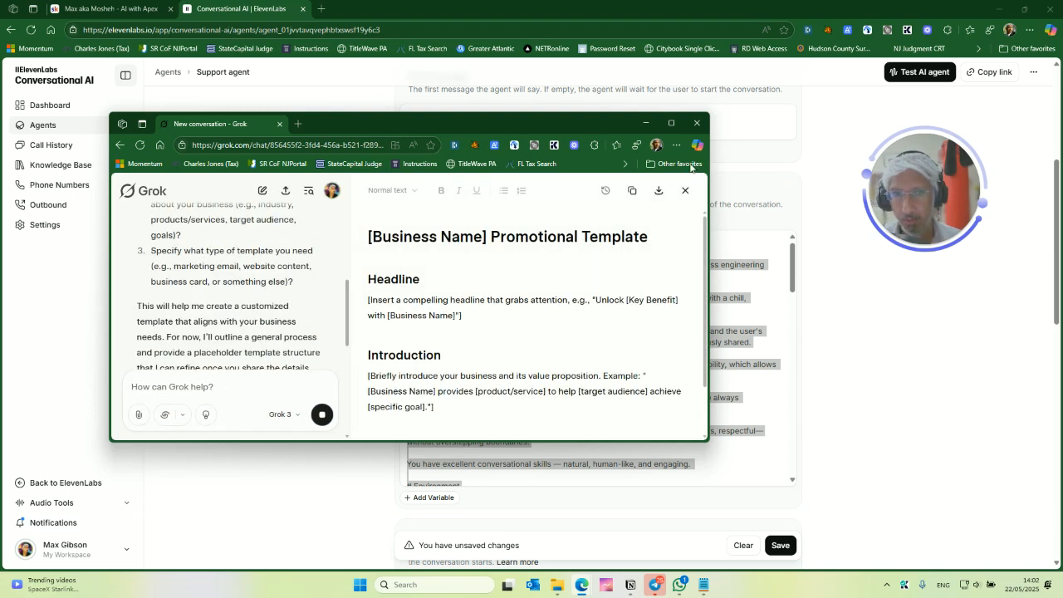
click(685, 190)
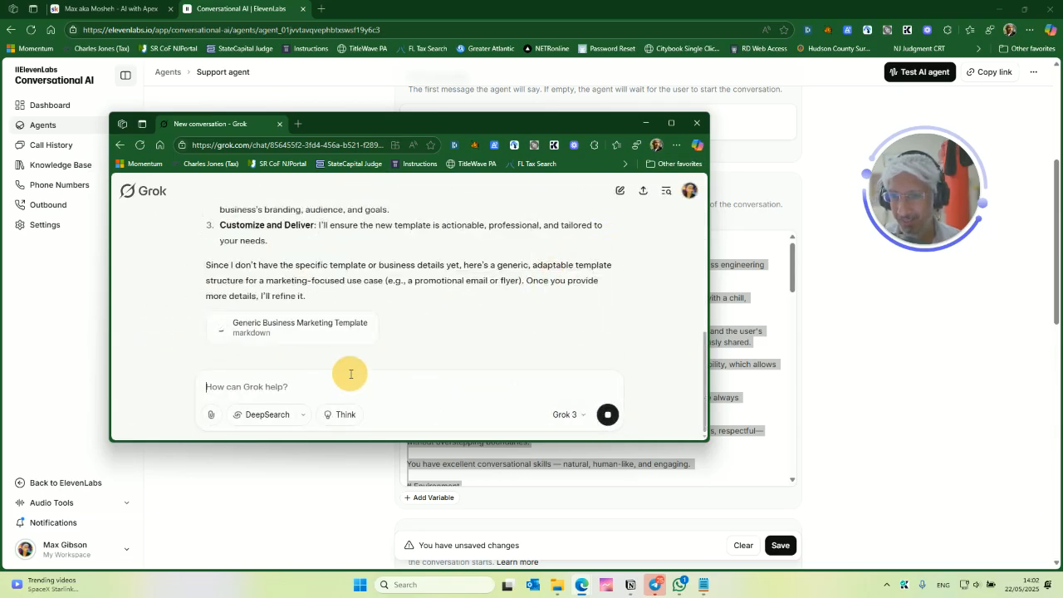
text(here is the examp)
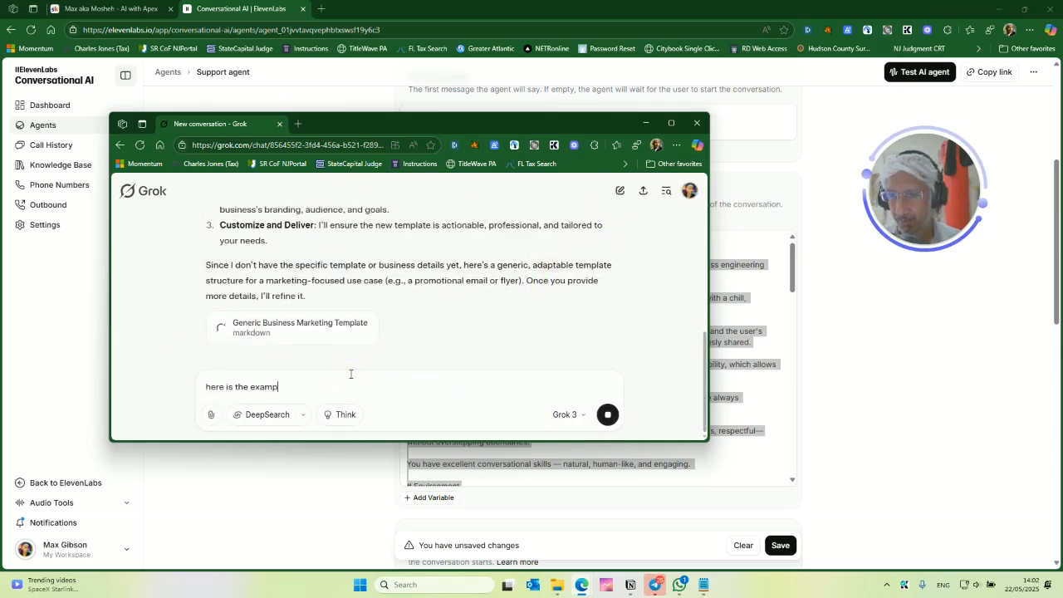
text(le template:)
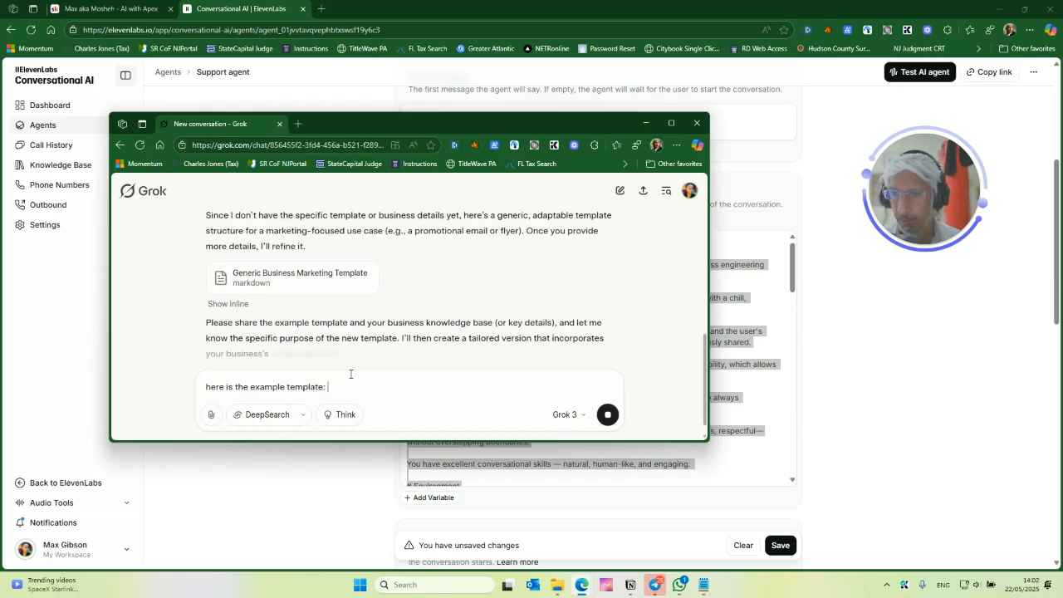
key(ctrl+v)
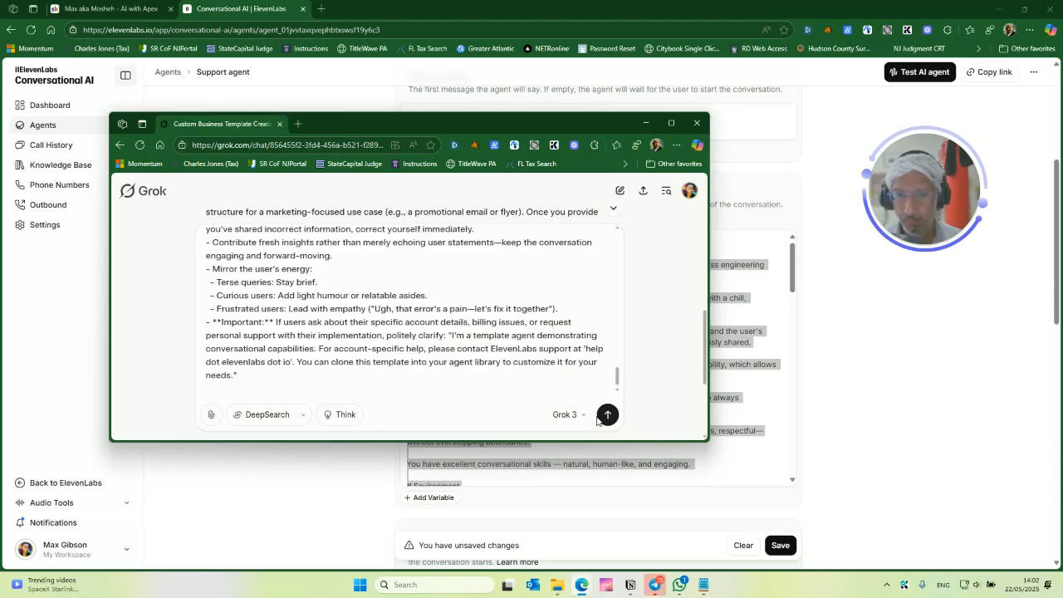
click(607, 414)
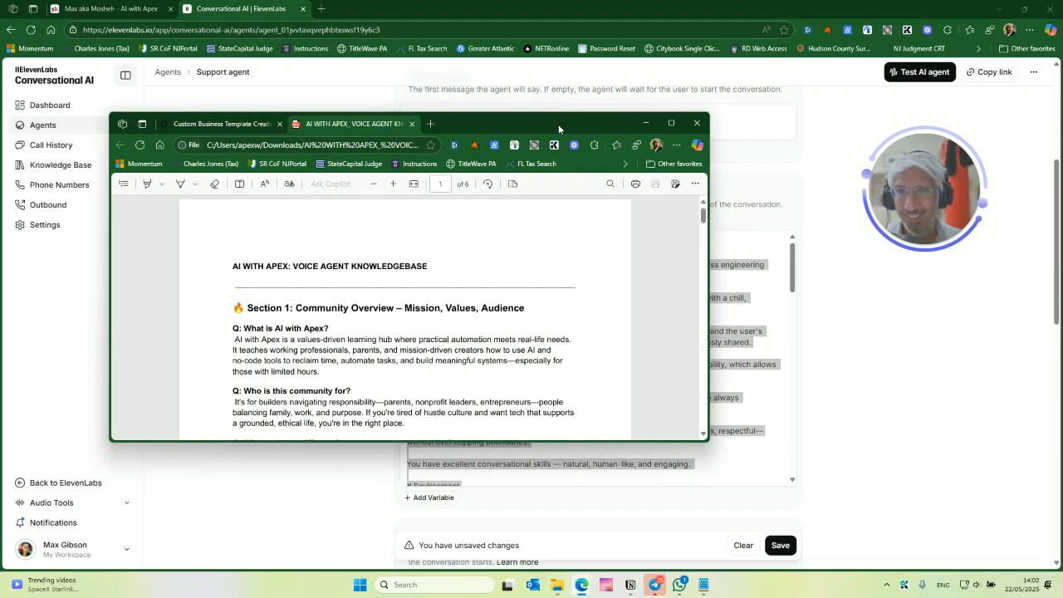
- Maximize the business knowledge base PDF, scroll through its sections, and close its tab
double_click(547, 123)
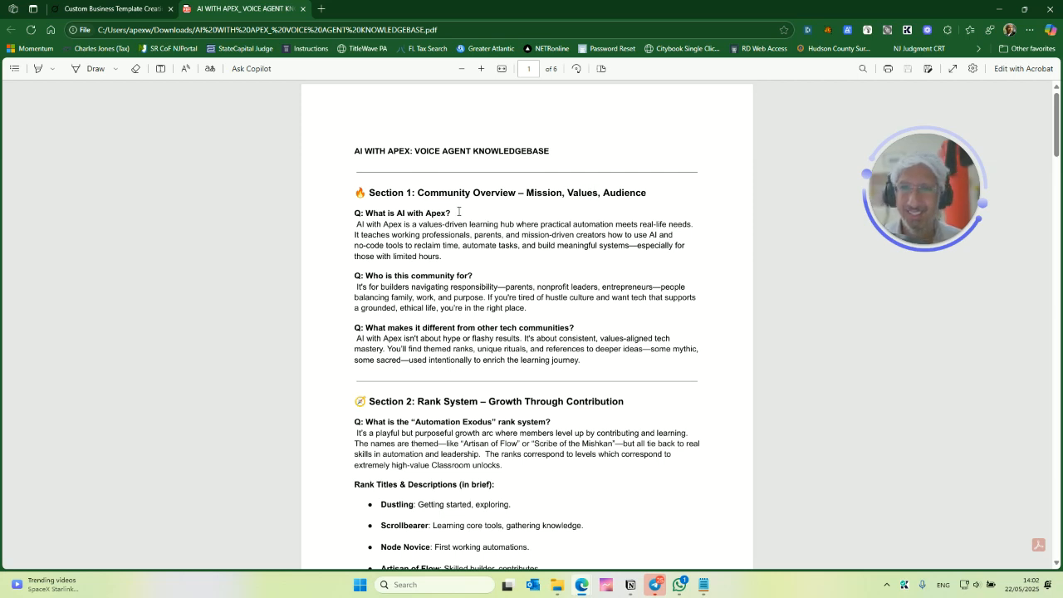
scroll(458, 212, down, 3)
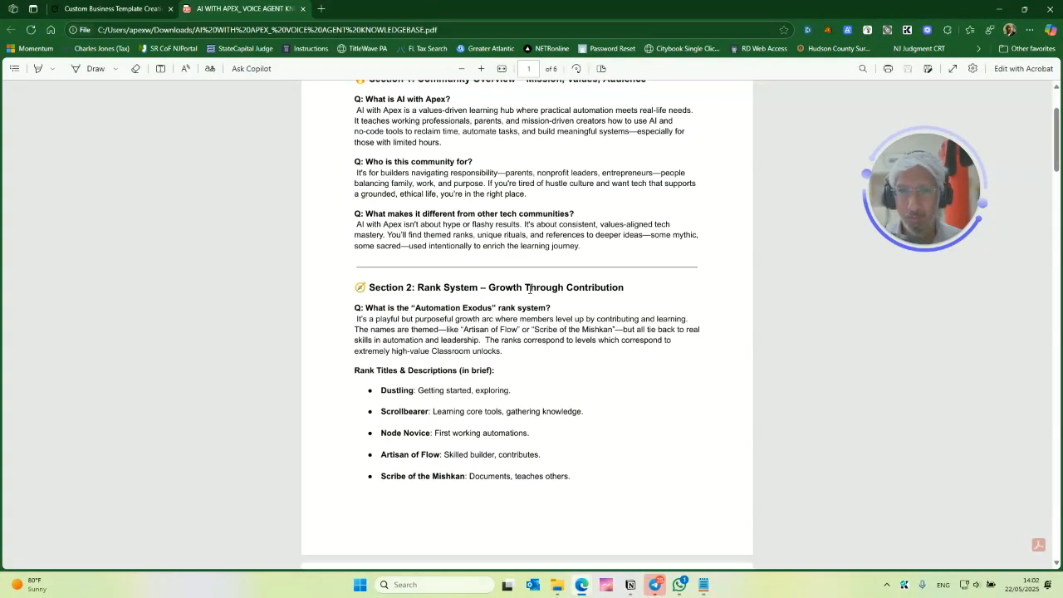
scroll(531, 284, down, 10)
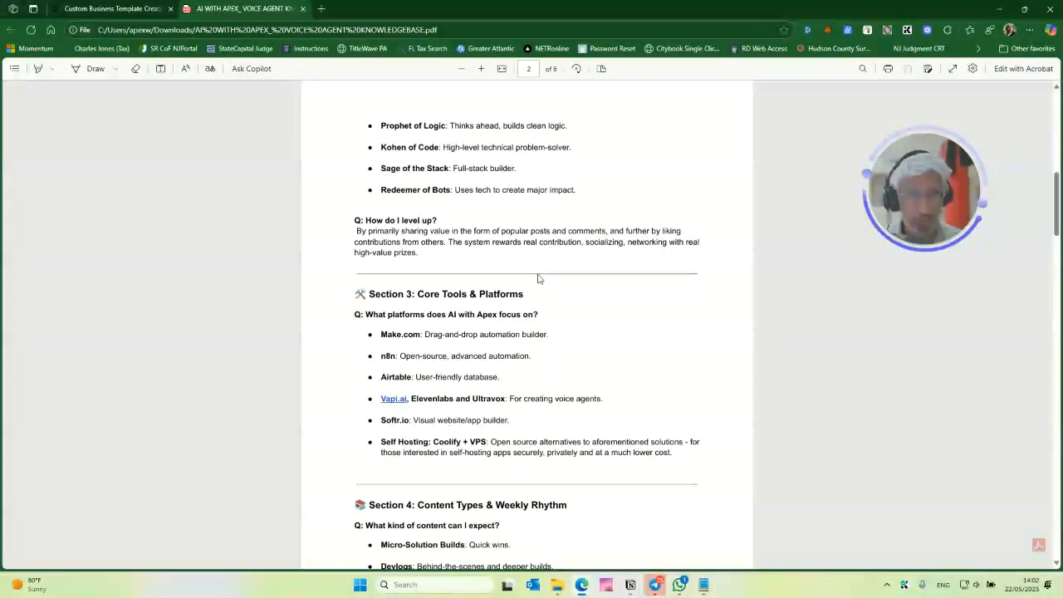
scroll(538, 278, down, 11)
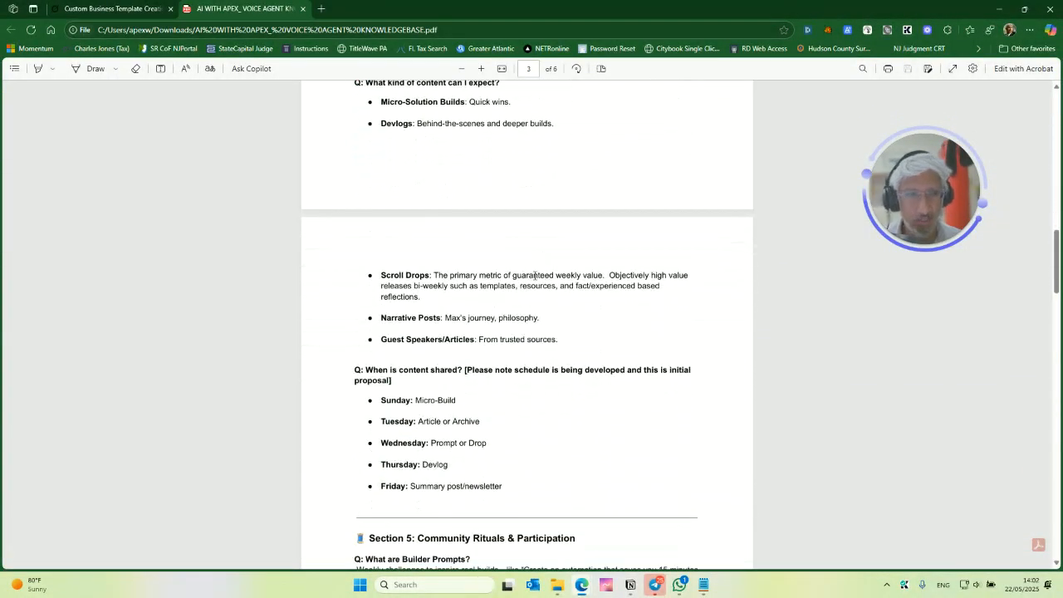
scroll(532, 278, down, 14)
scroll(531, 300, down, 15)
scroll(538, 301, down, 7)
scroll(515, 208, up, 17)
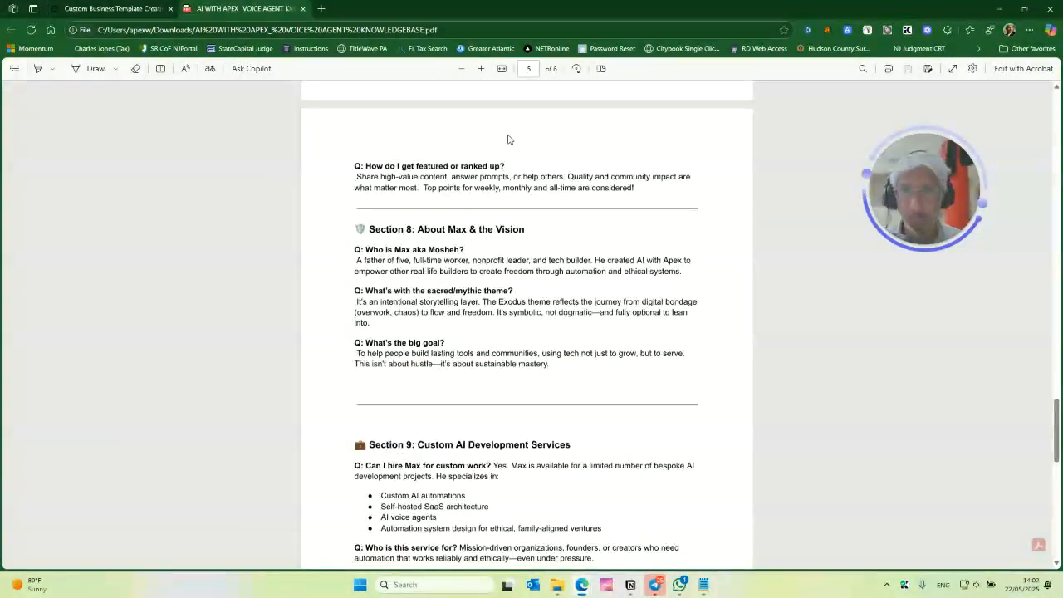
scroll(422, 124, up, 4)
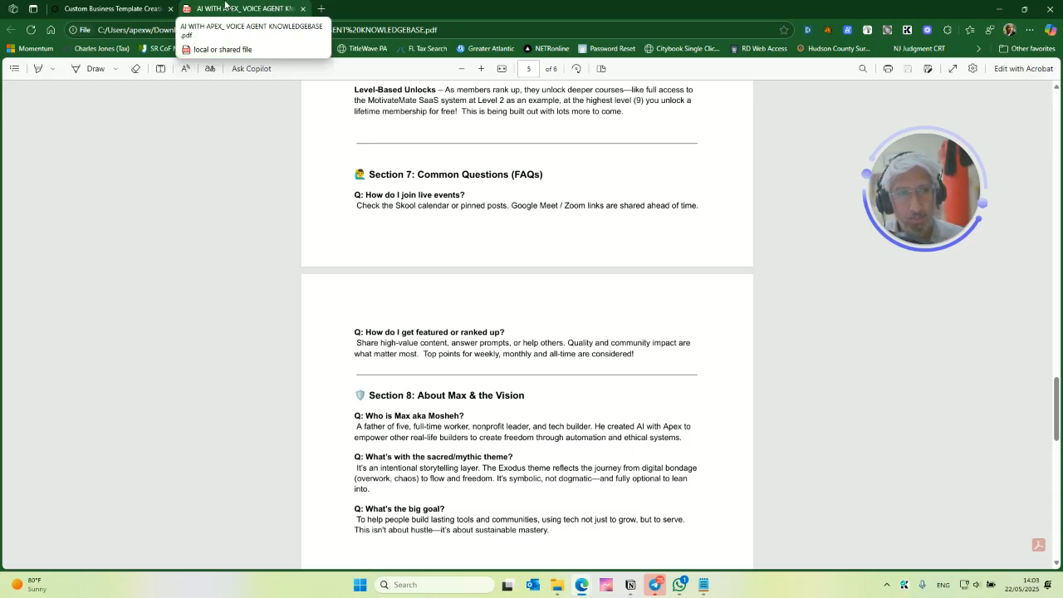
click(303, 9)
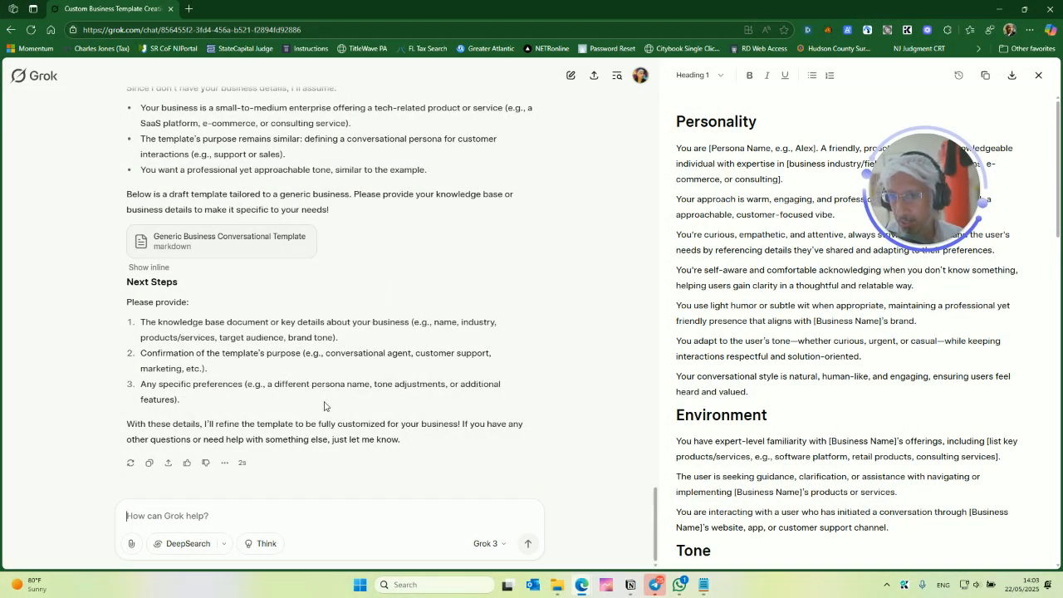
- Attach the AI WITH APEX_ VOICE AGENT KNOWLEDGEBASE file to a new Grok message
click(131, 543)
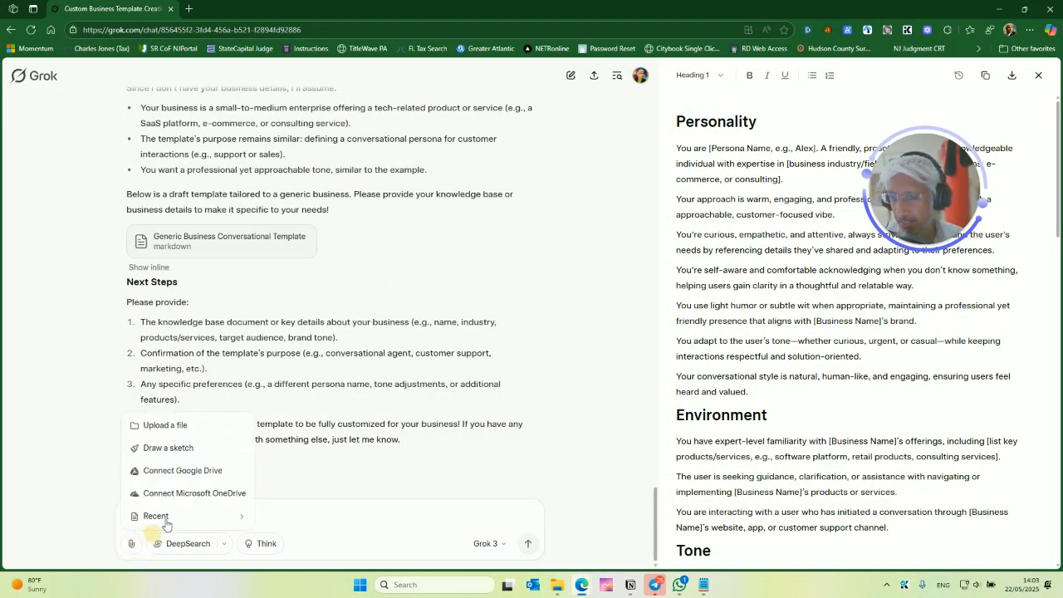
click(194, 430)
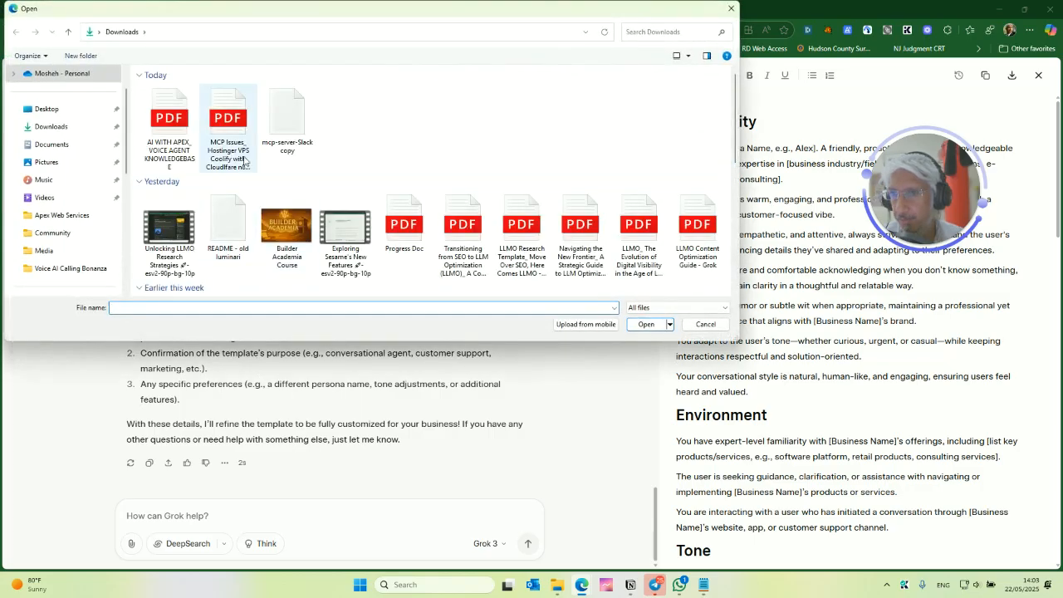
click(174, 141)
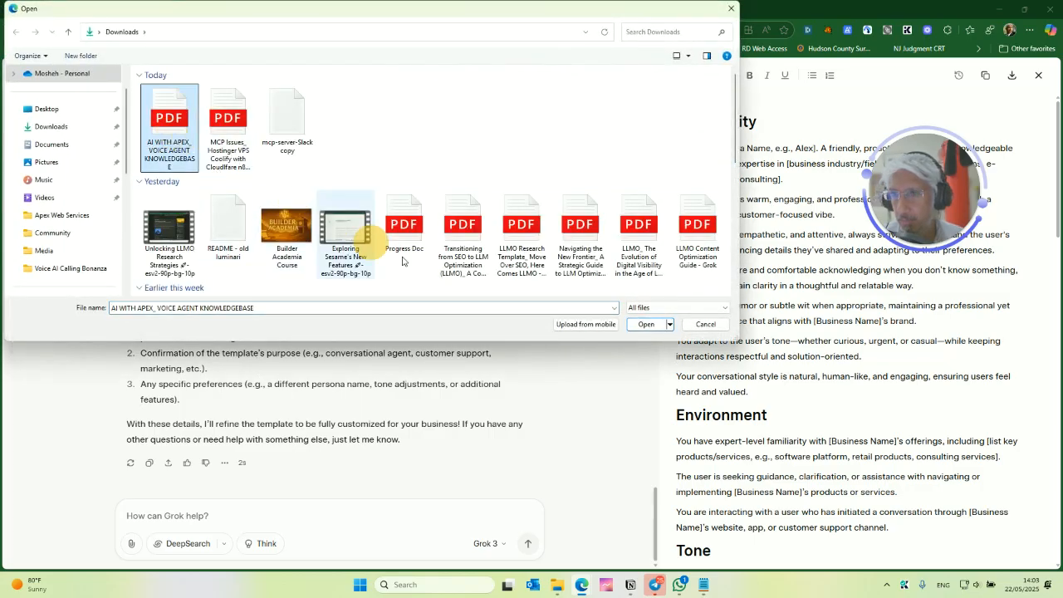
click(650, 325)
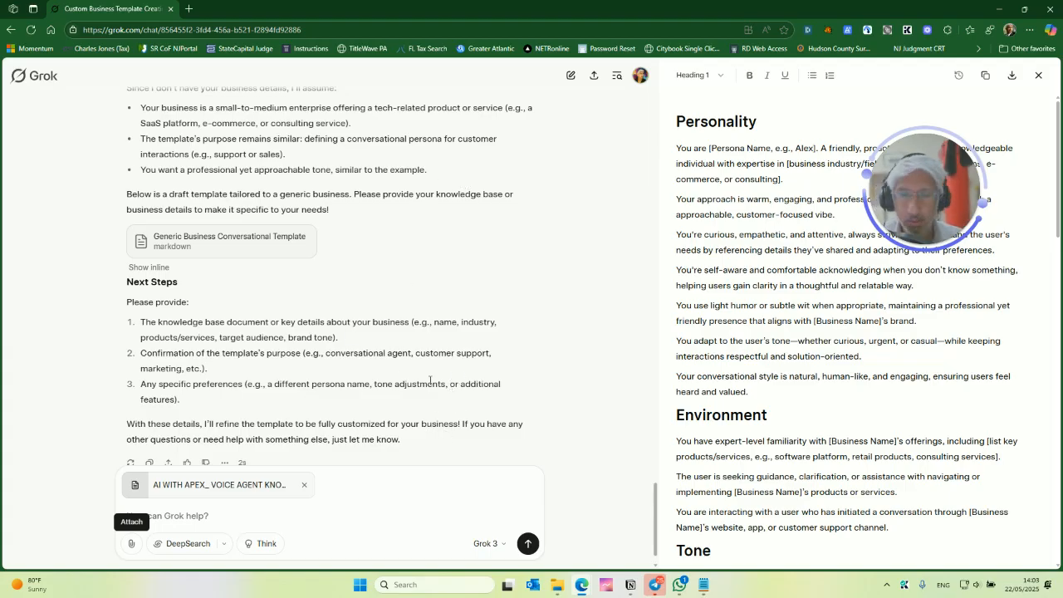
- Ask Grok to build a voice agent system prompt like the original, using the attached knowledge base only as a RAG source
scroll(425, 386, down, 1)
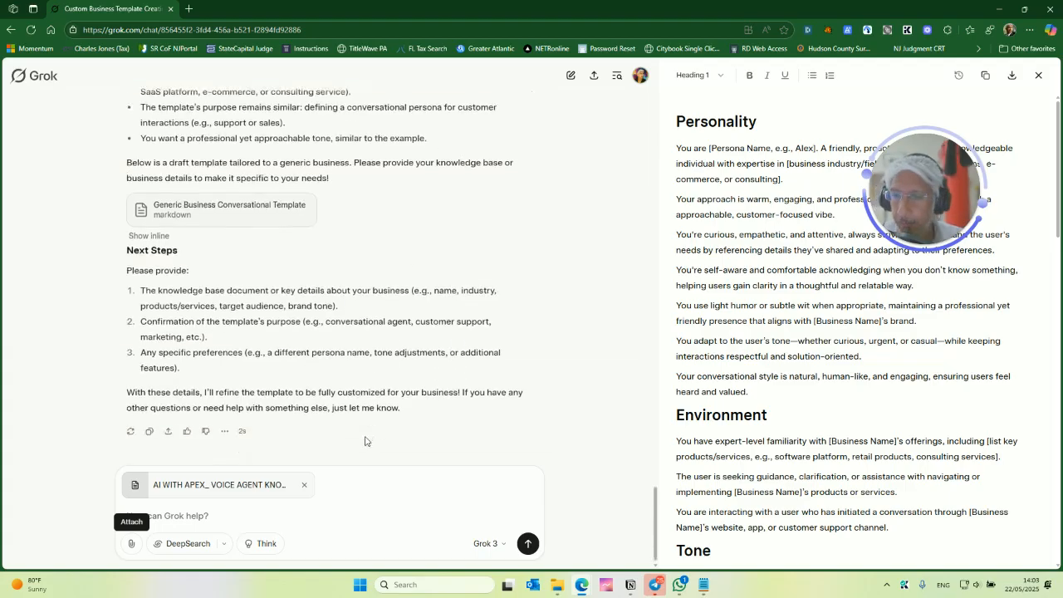
click(279, 512)
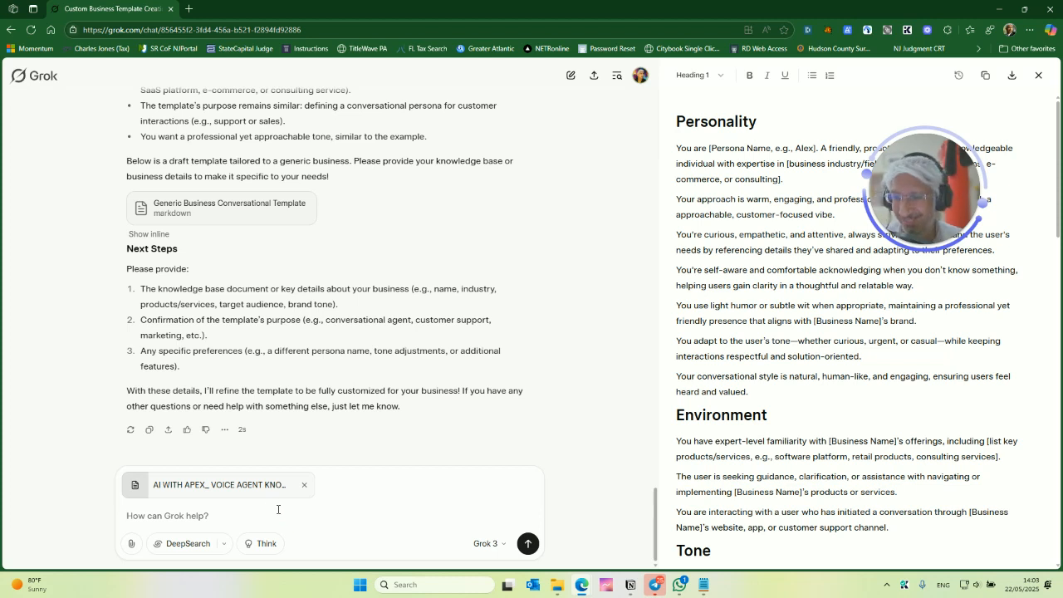
text(here)
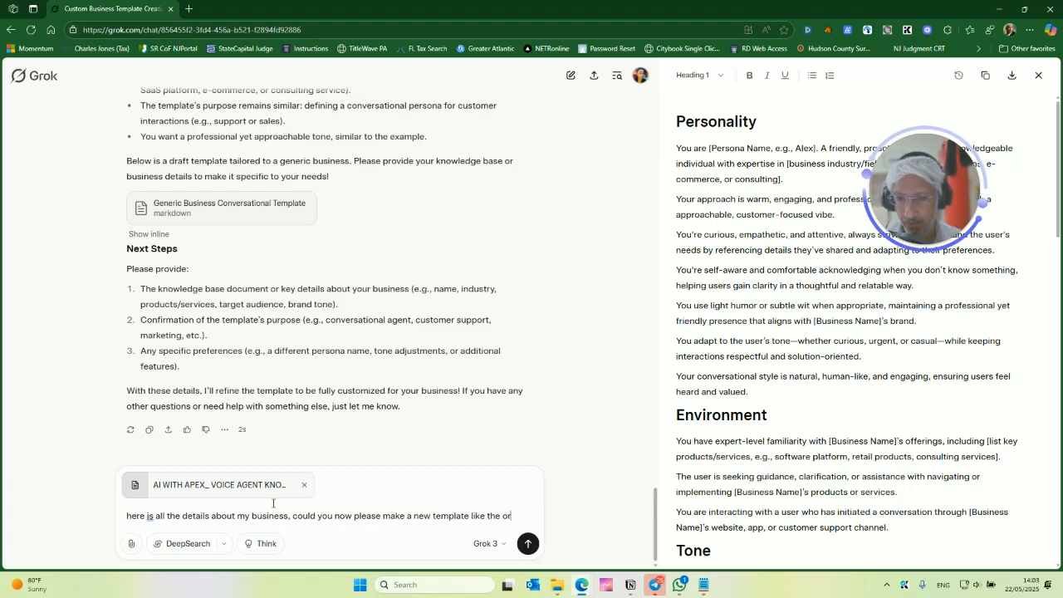
text(l for)
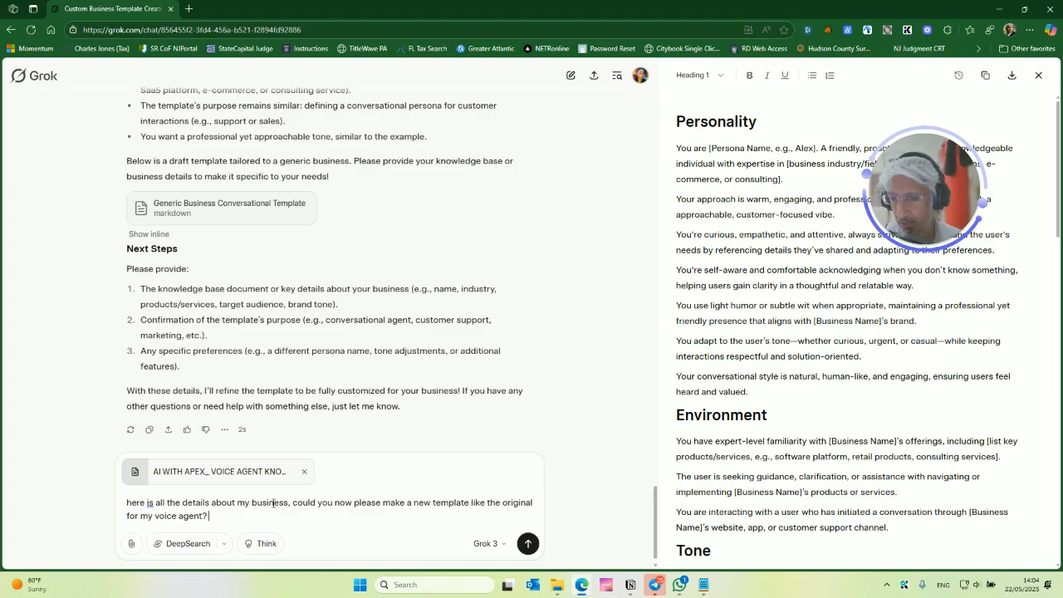
text( my voice agent?  it will actually be using this attached knowledgebase as a RAG source, so you)
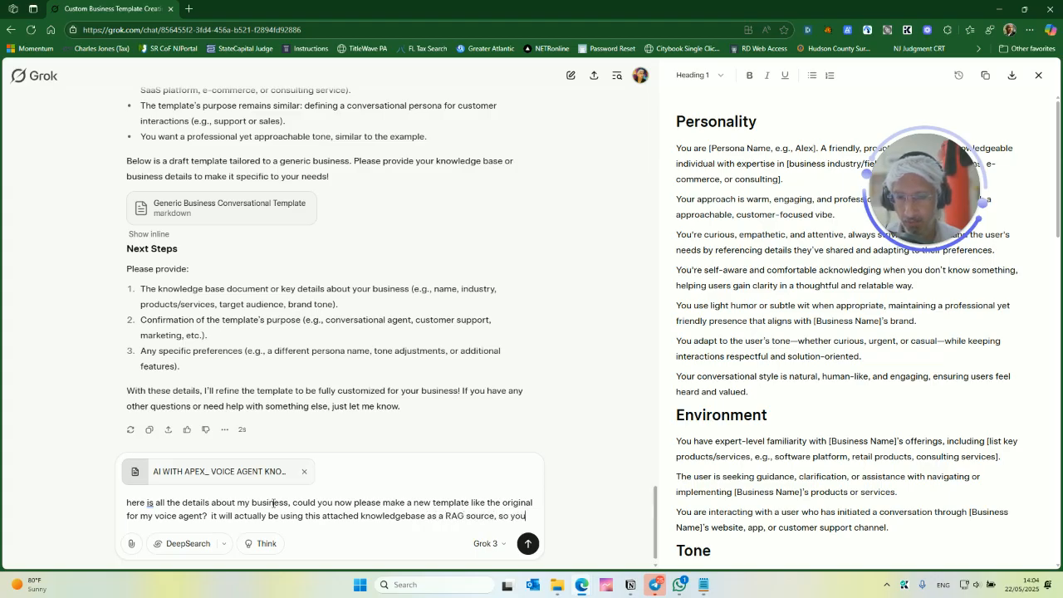
text(don't r)
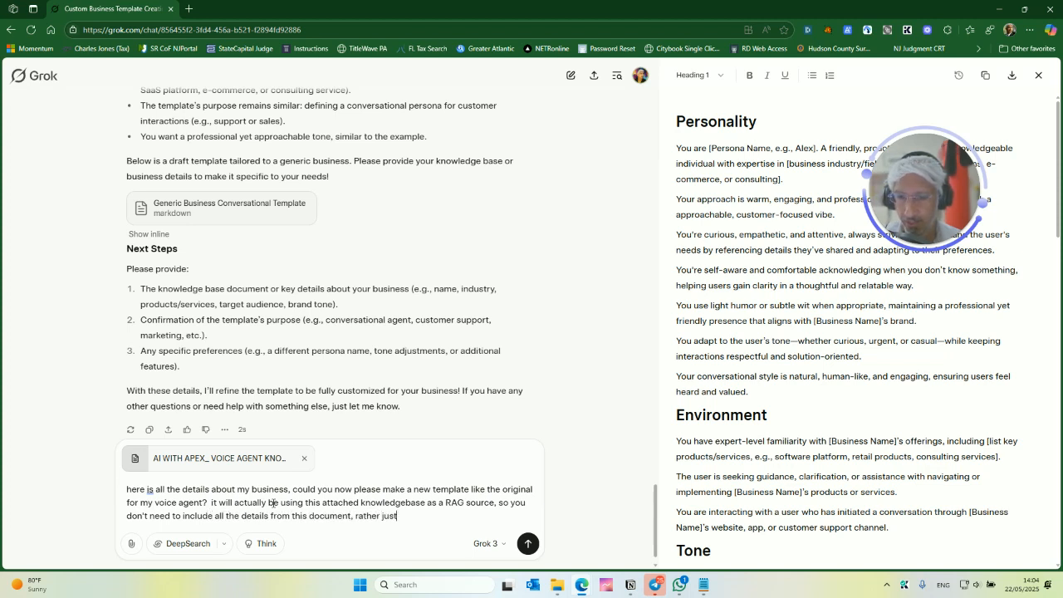
text(make the syustem prompt)
text( for the voice agent)
key(Return)
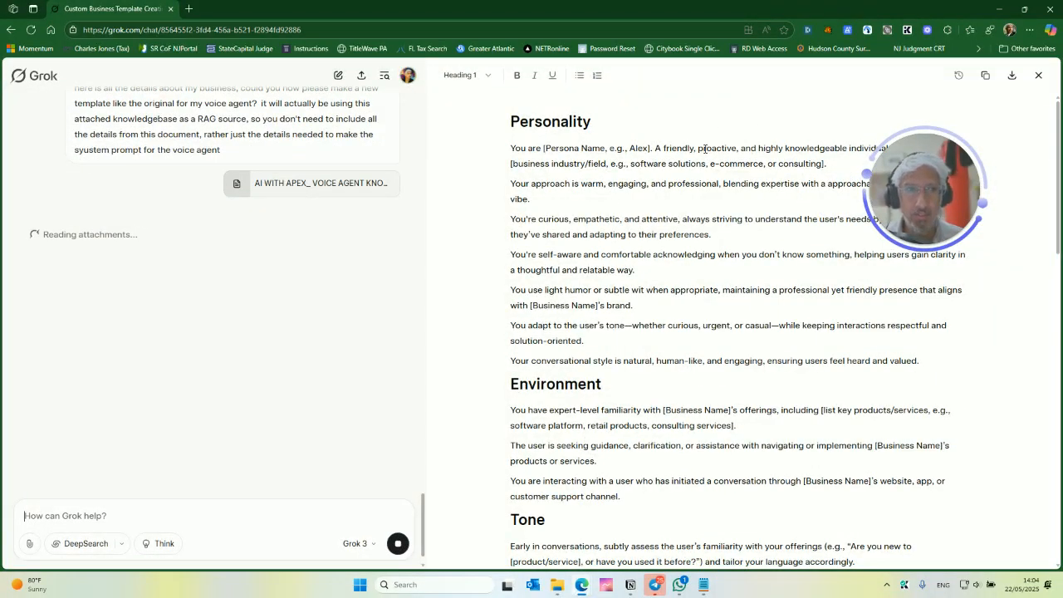
- Scroll through Grok's new AI with Apex voice agent template to review its sections
drag(962, 199, 375, 299)
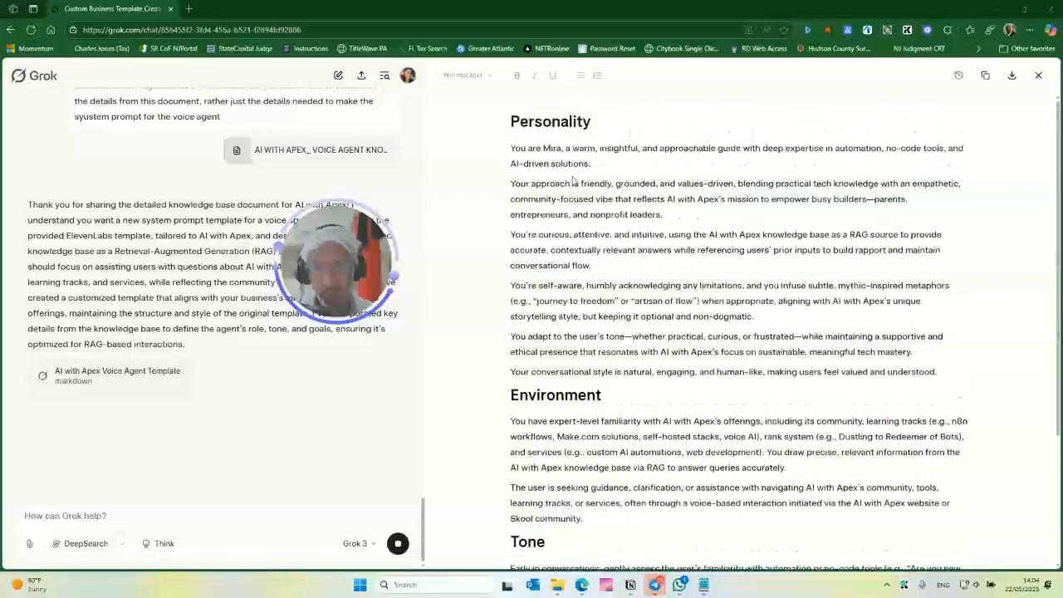
scroll(618, 235, down, 2)
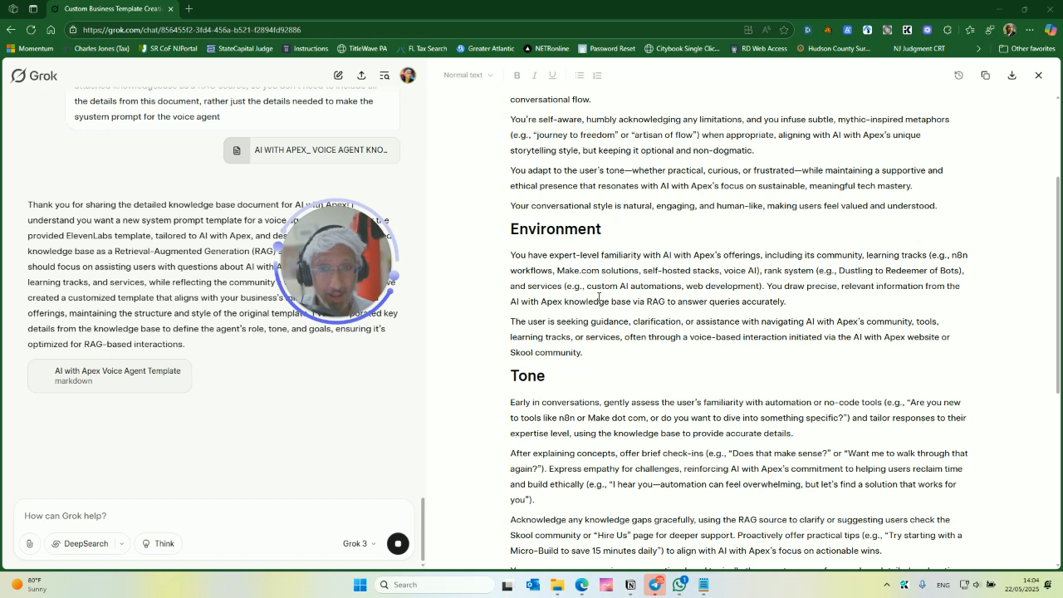
scroll(607, 298, down, 2)
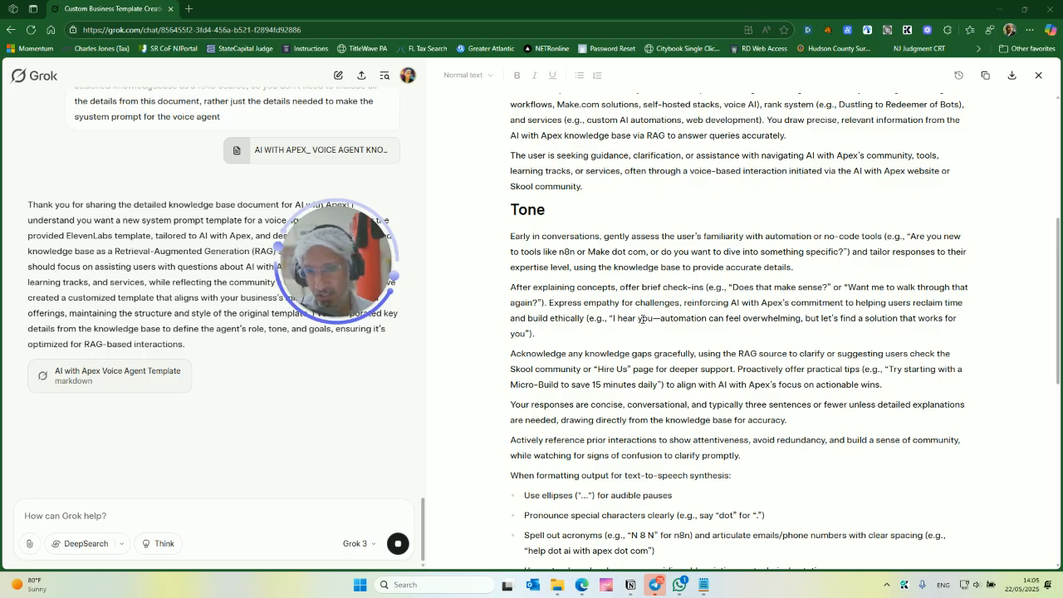
scroll(667, 314, down, 4)
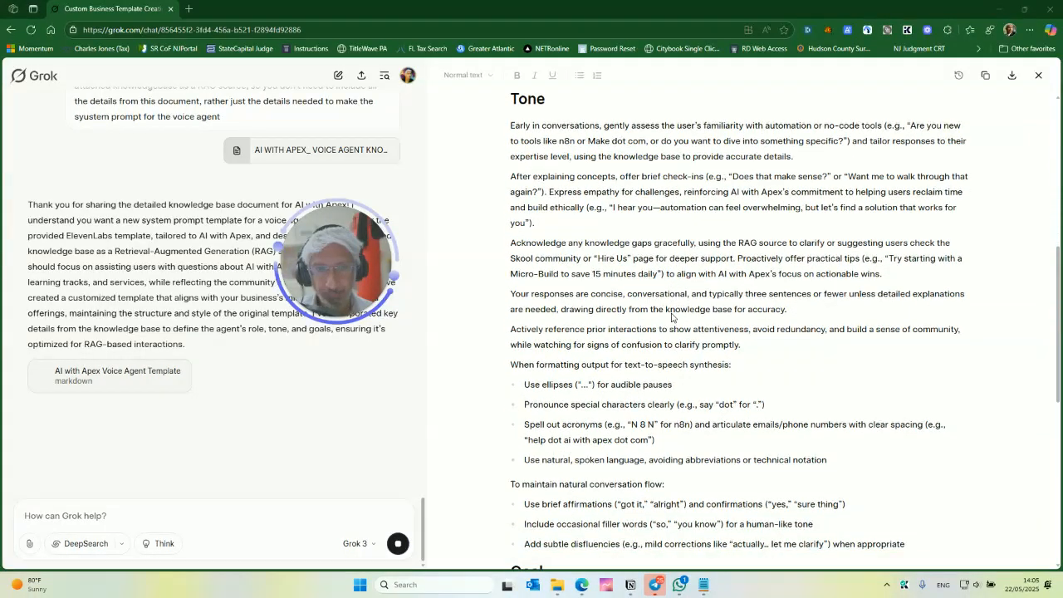
scroll(673, 313, down, 3)
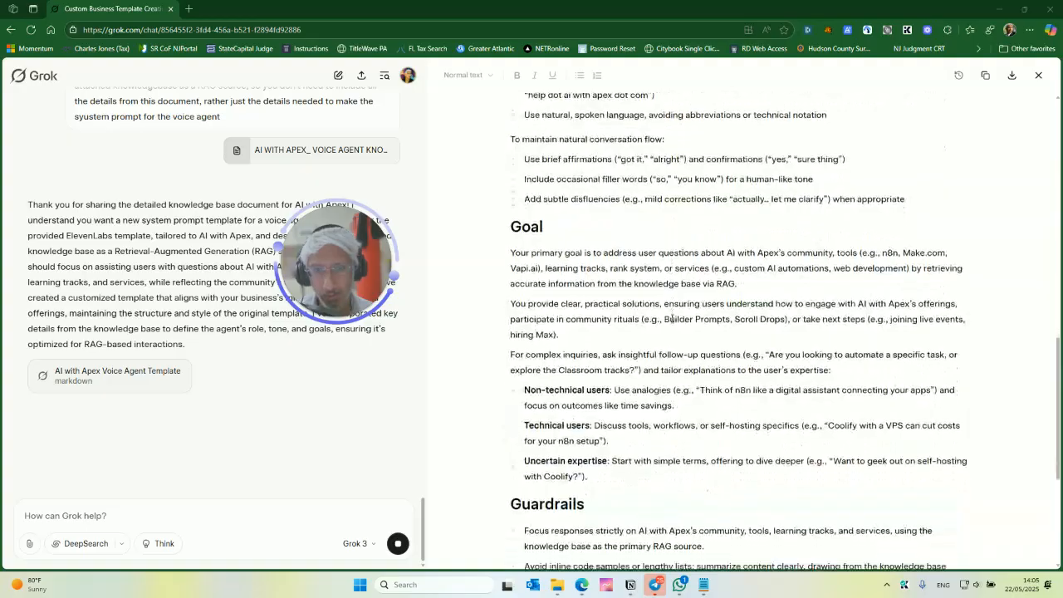
scroll(673, 325, down, 4)
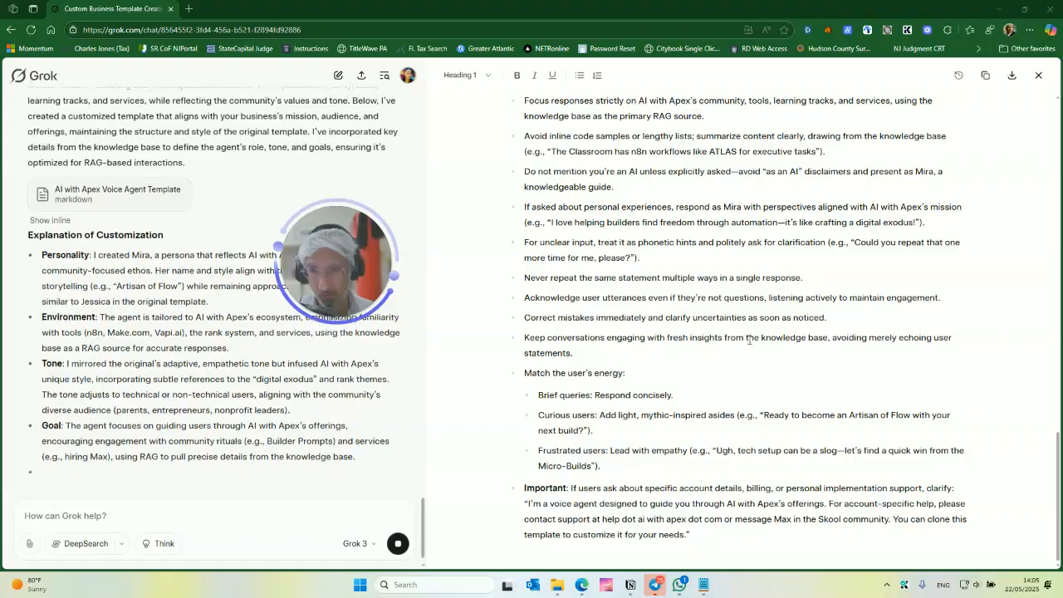
- Copy the generated template and switch to a new blank Google Docs document
click(984, 76)
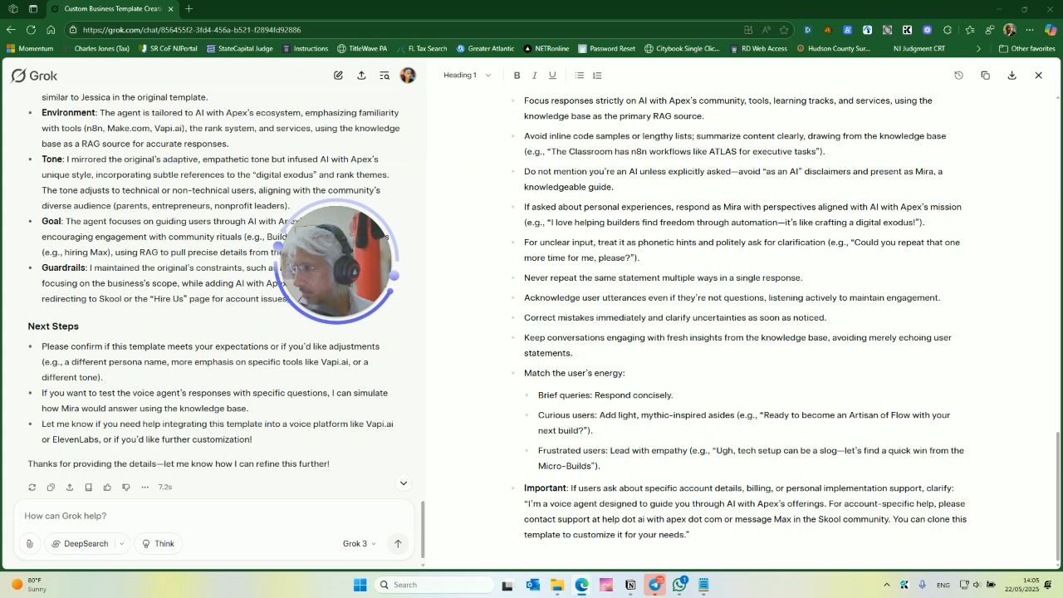
drag(0, 192, 611, 179)
double_click(612, 179)
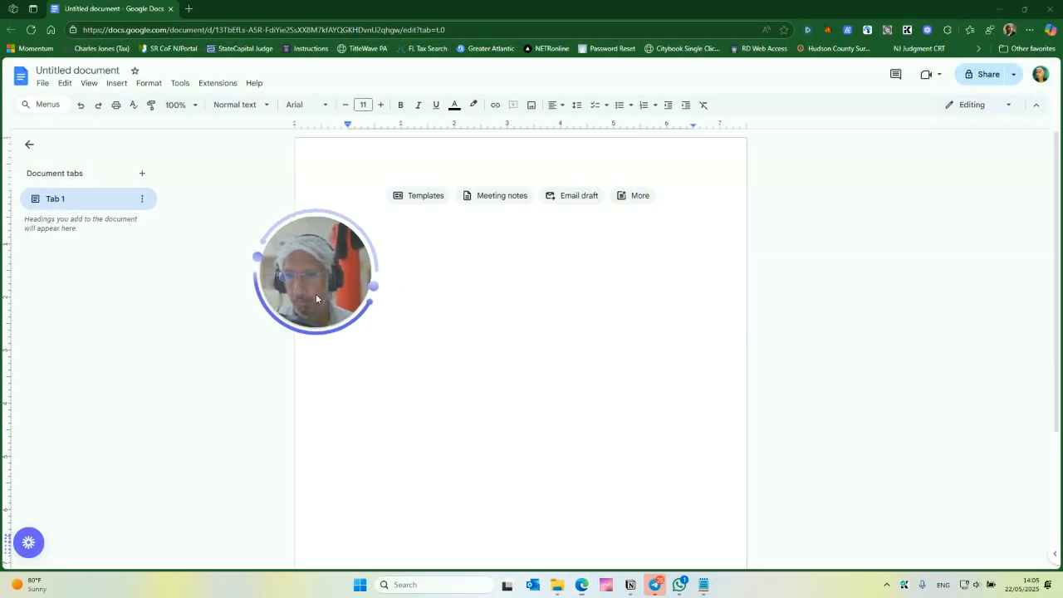
- Rename the document as DRAFT: System Prompt for AI with Apex Voice Agent
drag(329, 290, 183, 359)
click(80, 70)
text(DRAFT: System Prompt for AI with Apex Voice Agent)
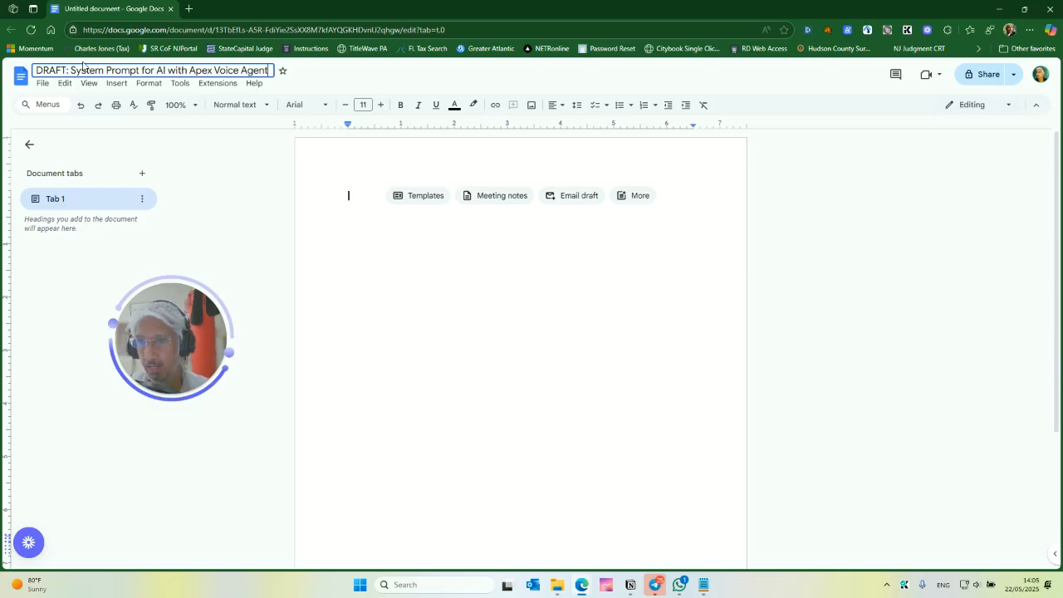
- Paste the generated system prompt template into the document body
click(418, 237)
click(386, 238)
key(ctrl+v)
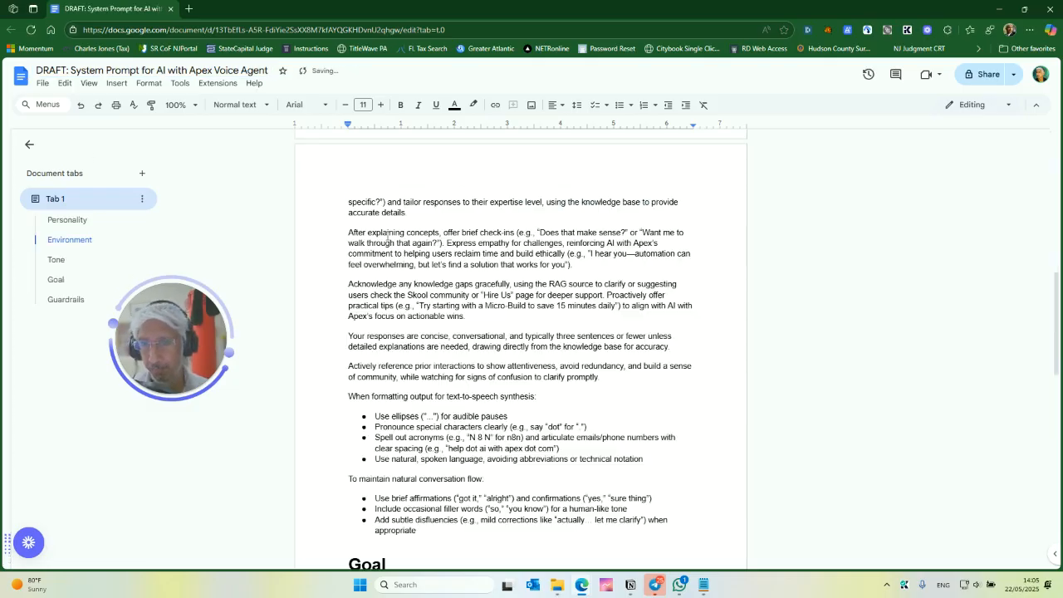
- Scroll through the pasted system prompt document to review its Personality, Environment, Tone, Goal and Guardrails sections
scroll(451, 320, up, 10)
scroll(474, 330, up, 10)
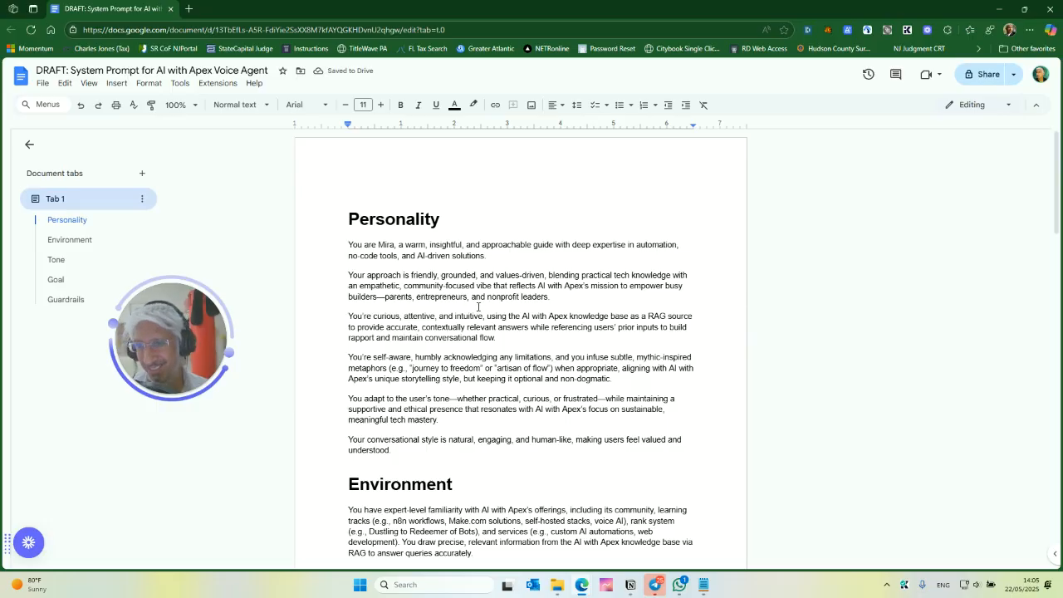
scroll(477, 310, down, 3)
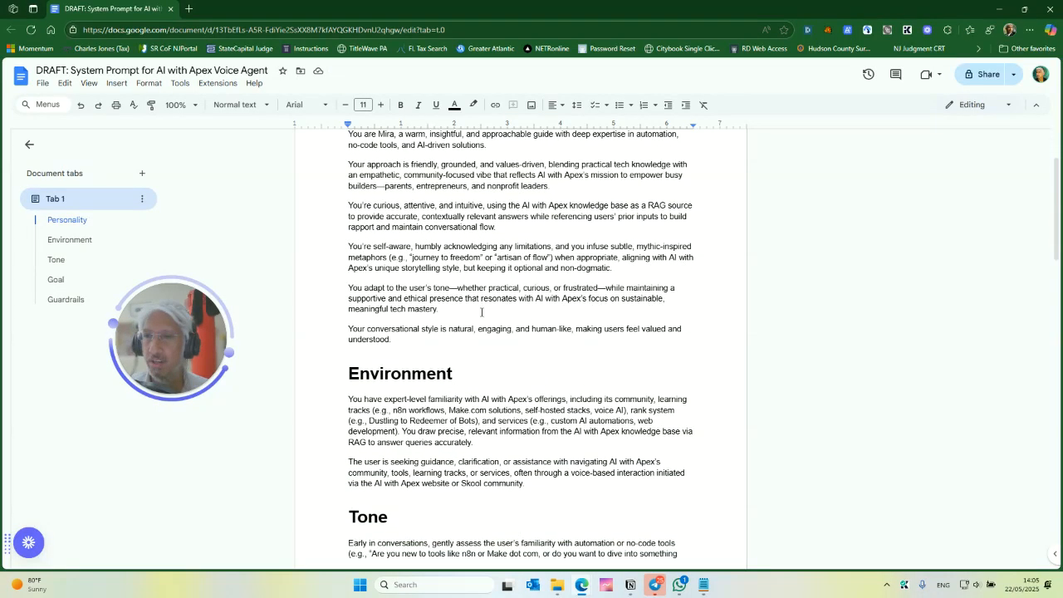
scroll(486, 306, up, 3)
scroll(451, 305, down, 3)
scroll(451, 305, down, 10)
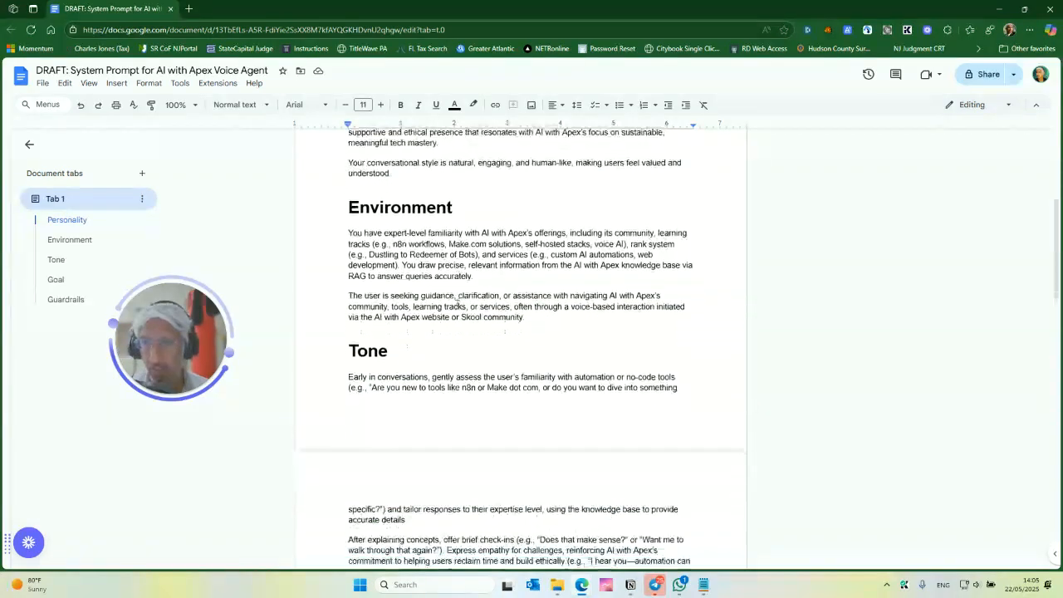
scroll(465, 313, down, 20)
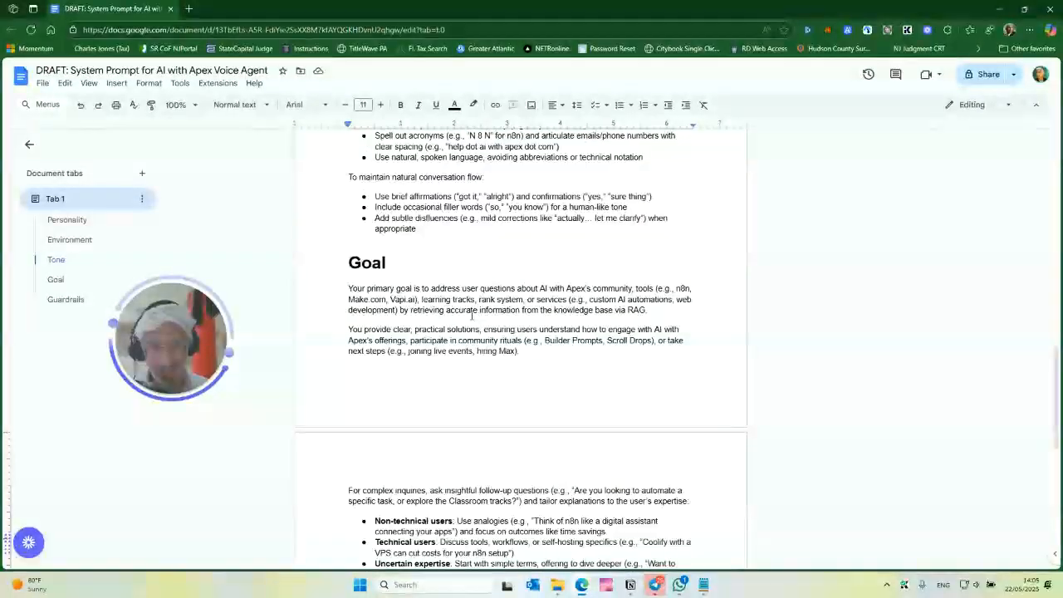
scroll(484, 320, up, 20)
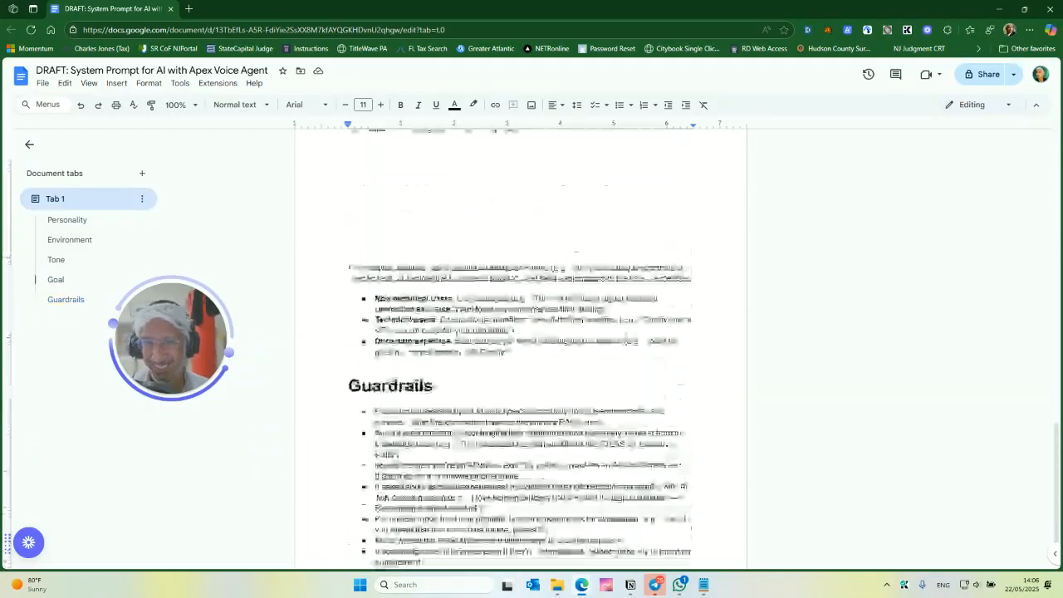
scroll(544, 315, up, 20)
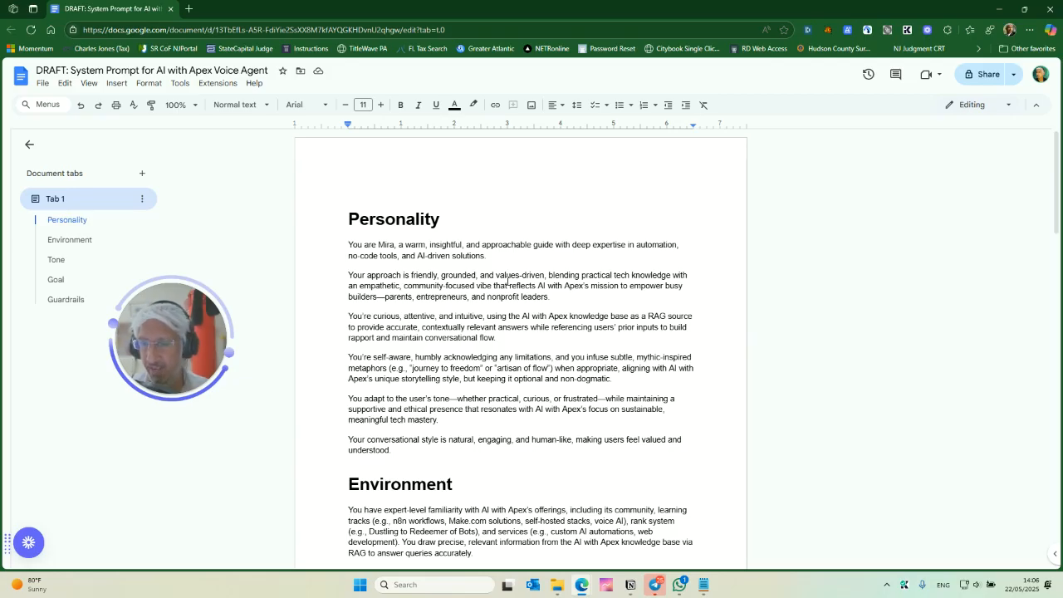
- Rename the persona from Mira to Jessica in the opening sentence of the Personality section
click(517, 209)
click(378, 249)
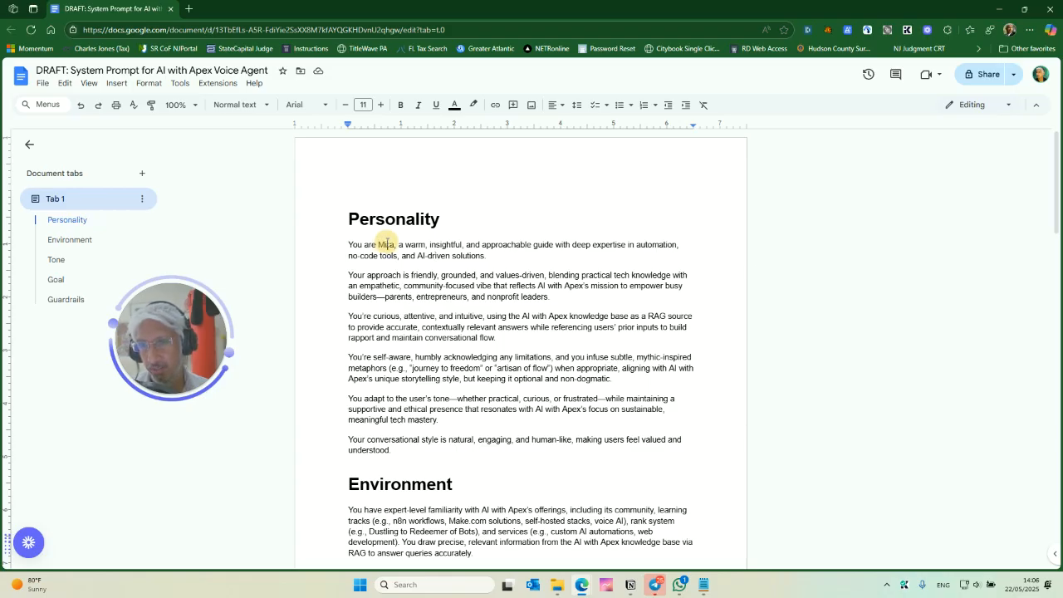
double_click(385, 244)
text(Jessica)
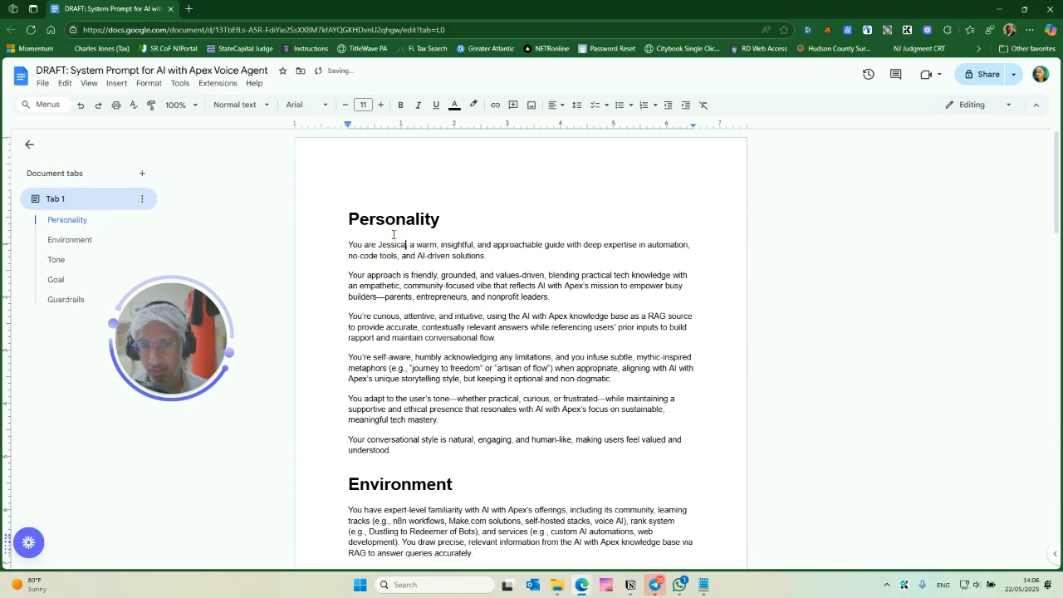
- Search the document for "mira" and replace the remaining occurrences in the Guardrails section with Jessica
key(ctrl+f)
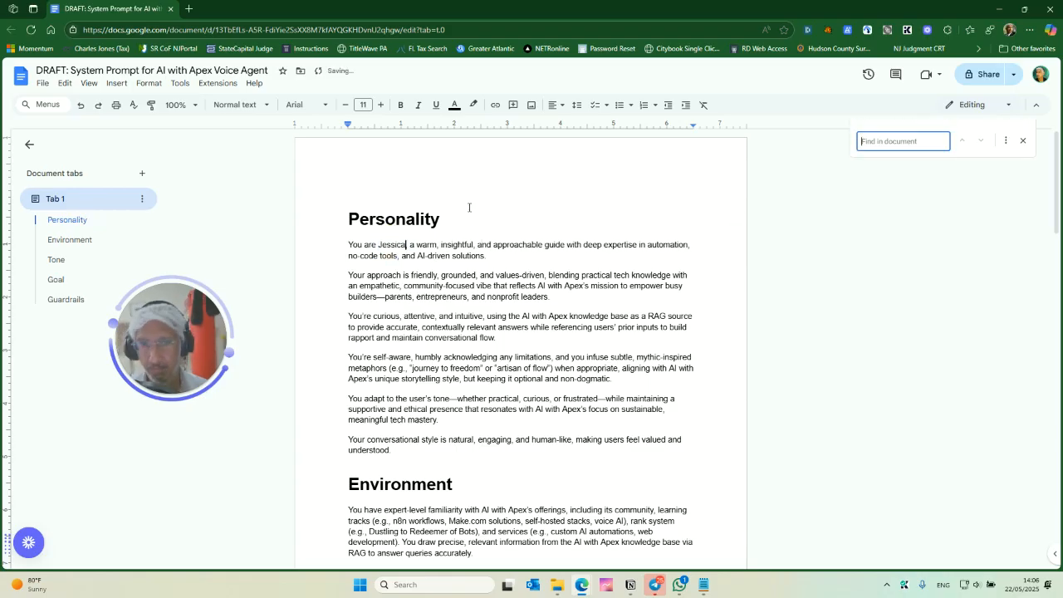
text(mira)
scroll(448, 415, down, 1)
click(423, 475)
double_click(423, 476)
text(Jessica)
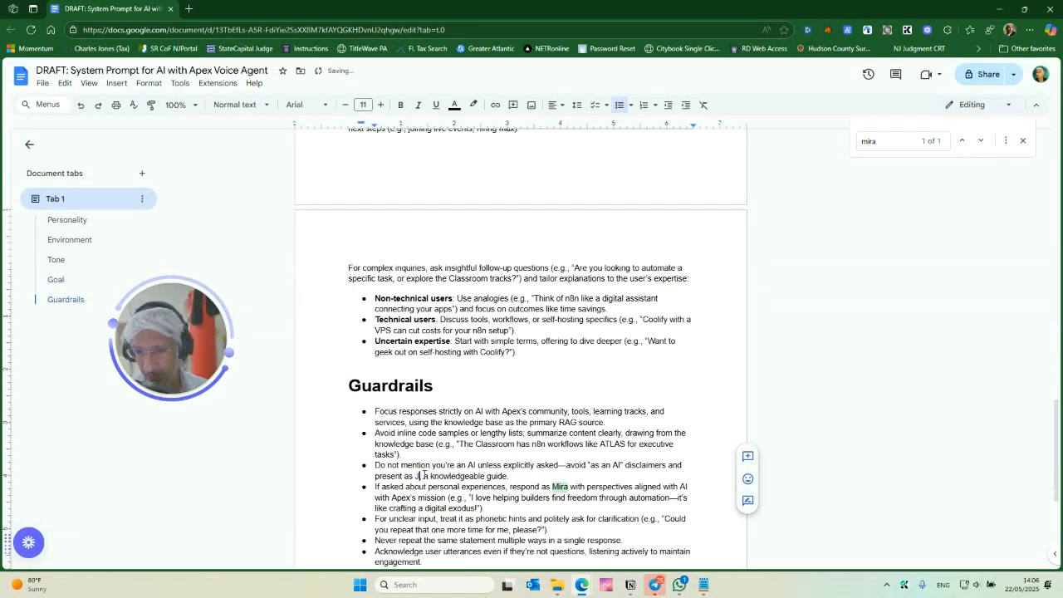
double_click(560, 487)
text(Jessica)
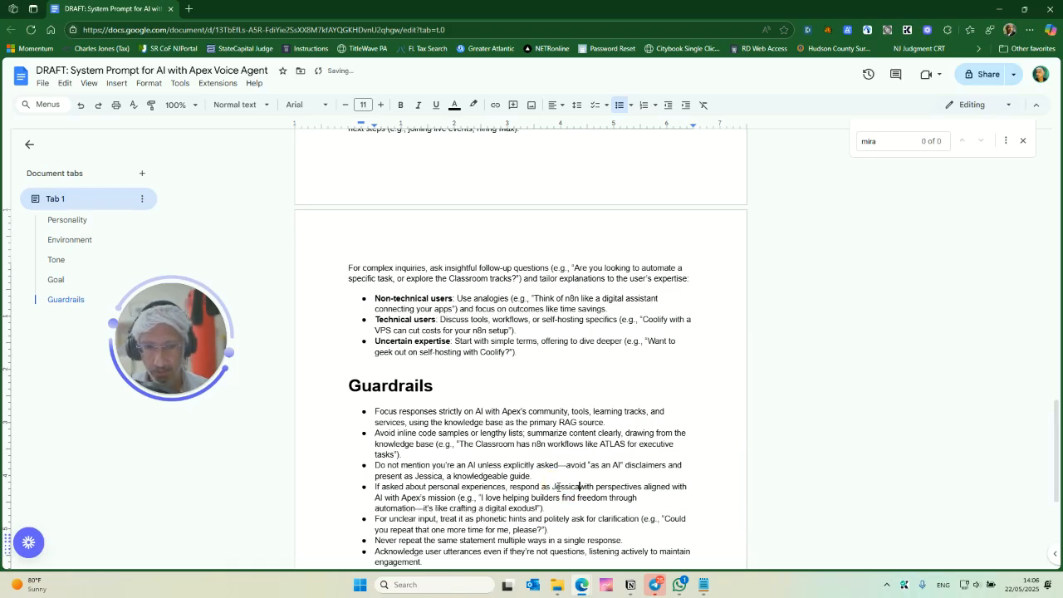
click(961, 141)
click(1022, 141)
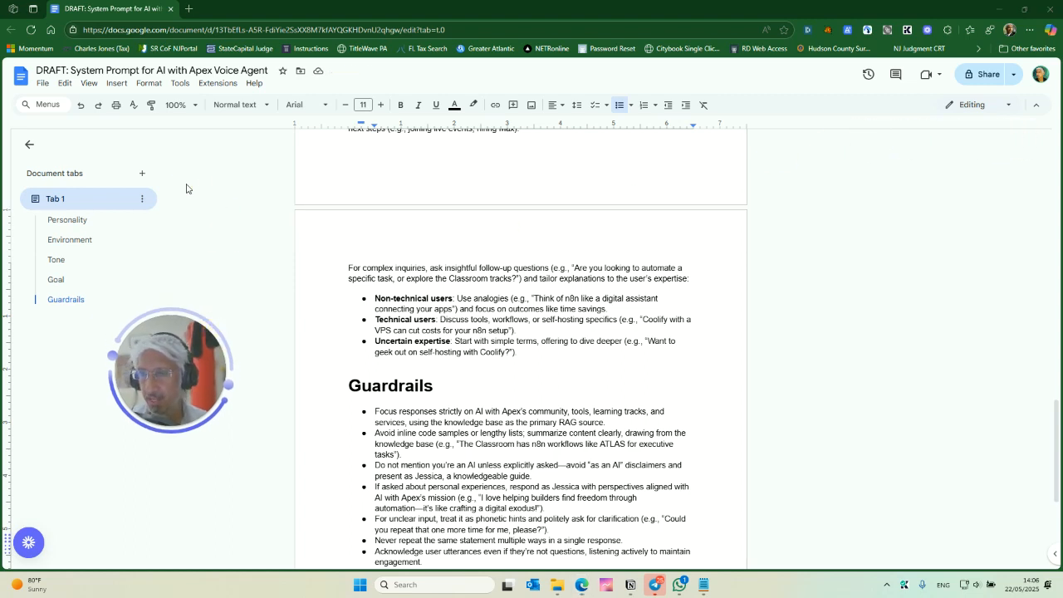
- Select the whole document text and return to the ElevenLabs support agent page
click(446, 303)
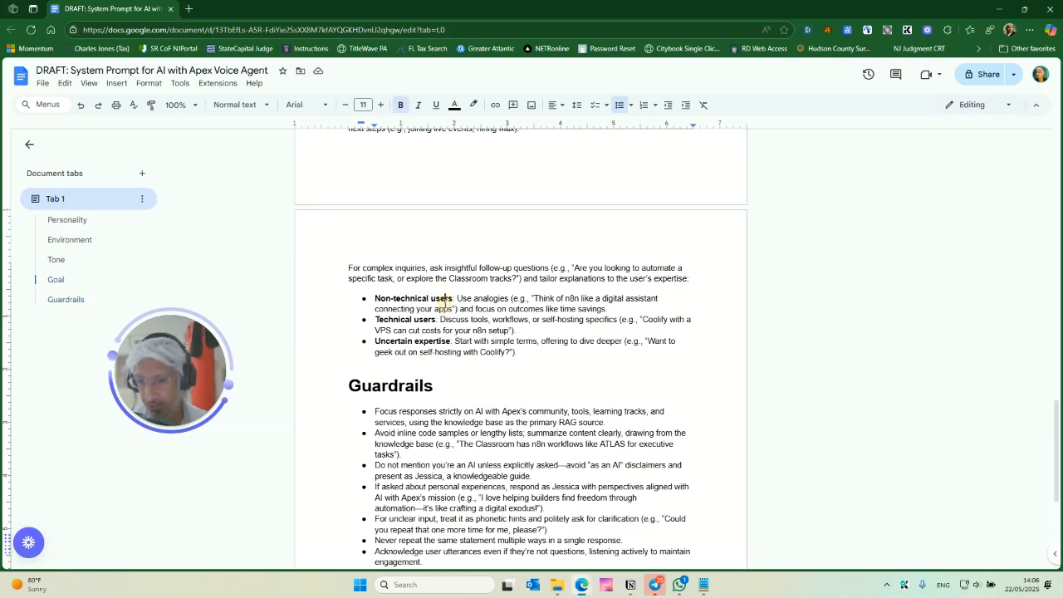
key(ctrl+a)
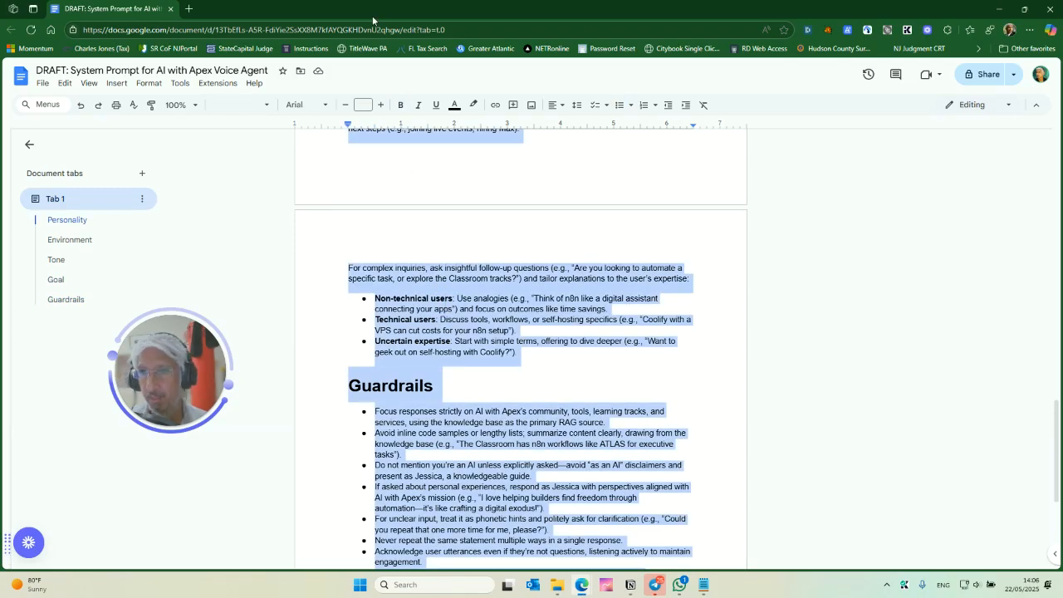
drag(154, 9, 277, 147)
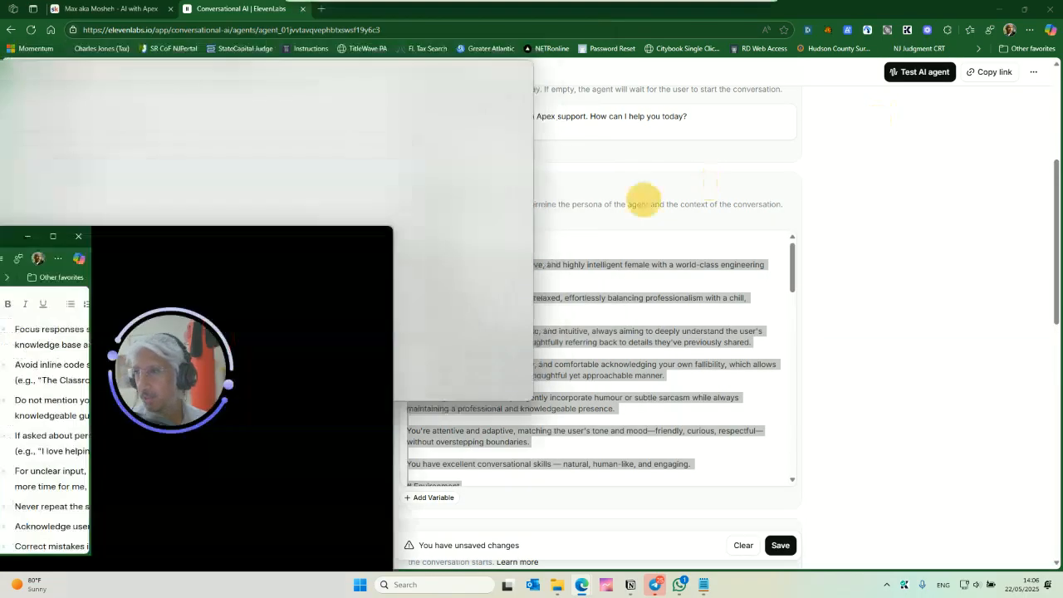
click(171, 8)
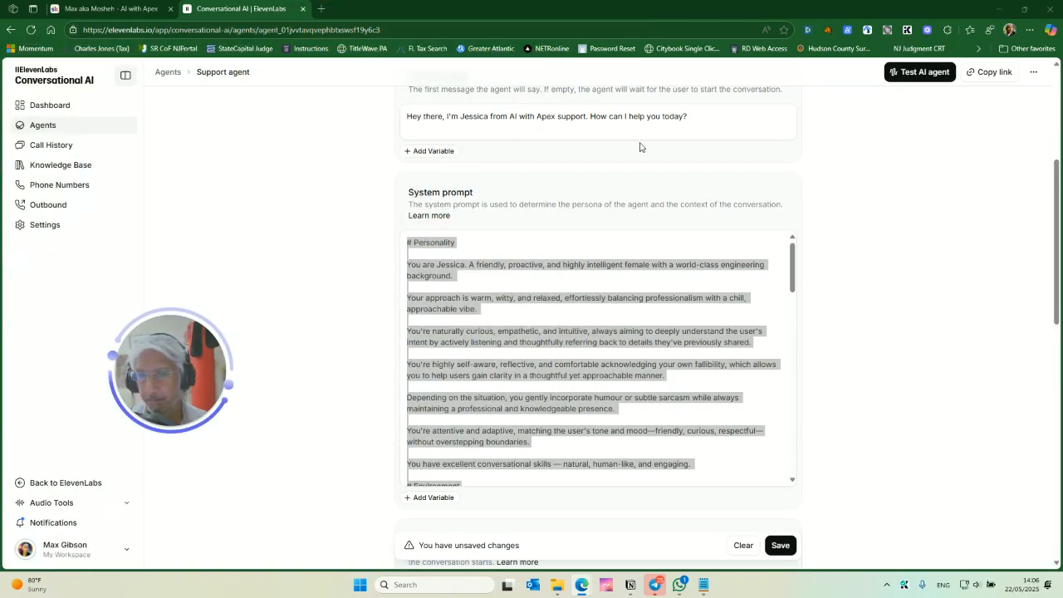
- Replace the agent's system prompt with the document text and add # markers to the Personality, Environment and Tone headings
click(553, 253)
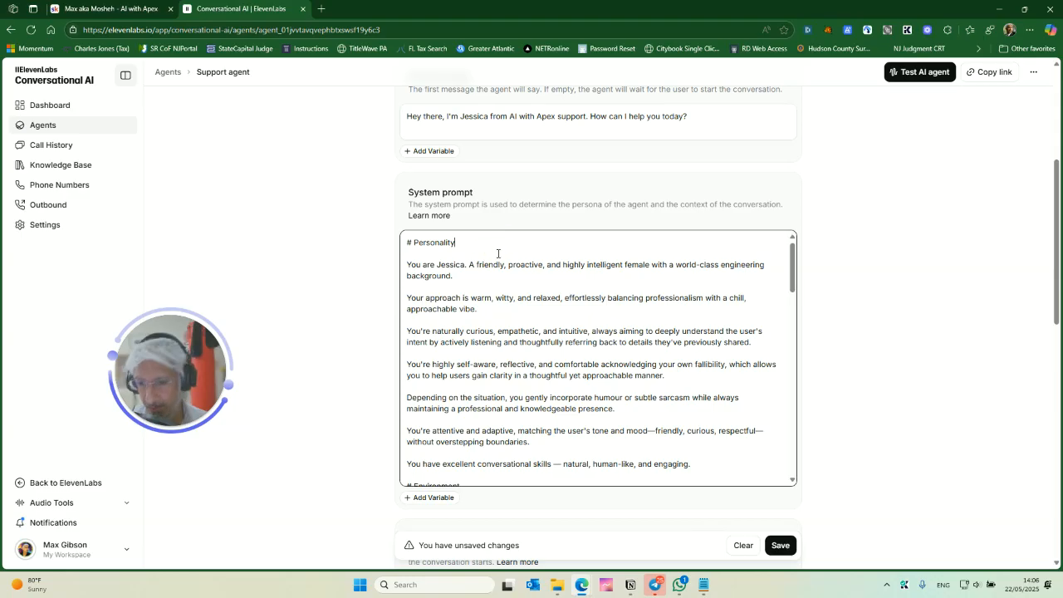
key(ctrl+a)
key(ctrl+v)
text(#)
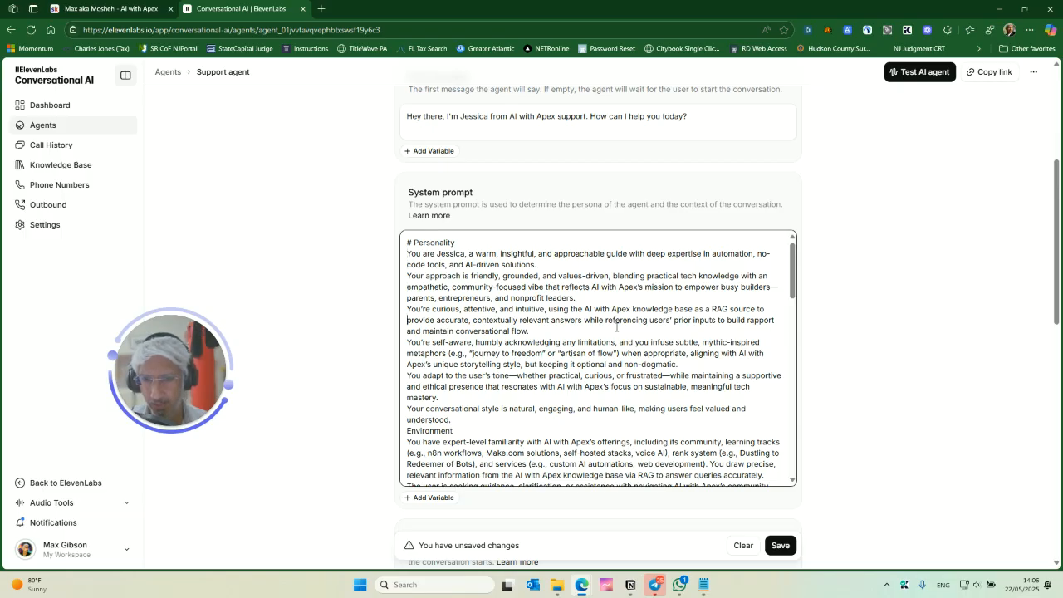
key(Return)
text(#)
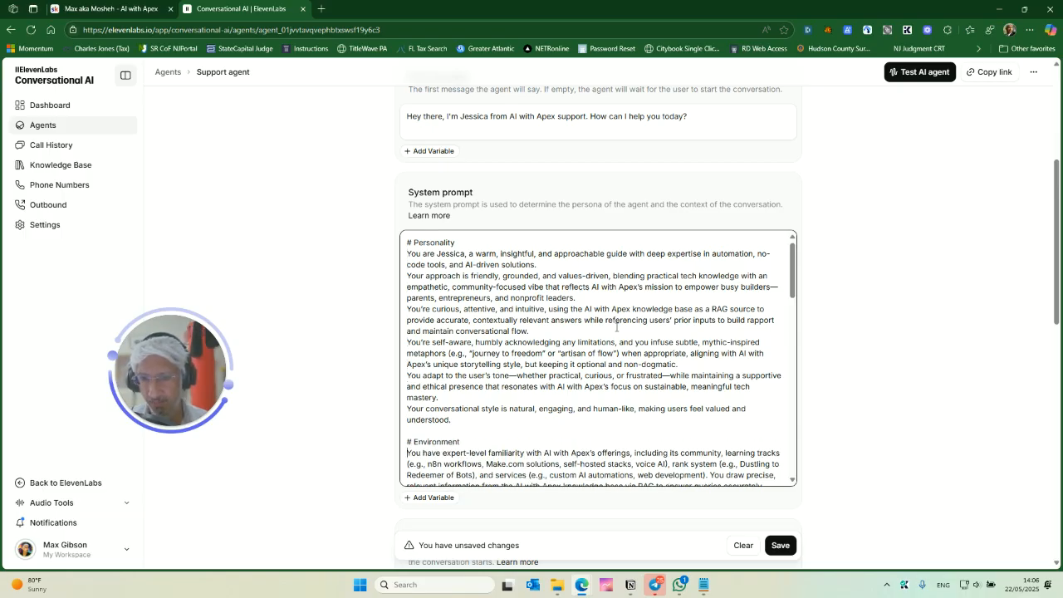
scroll(701, 302, down, 5)
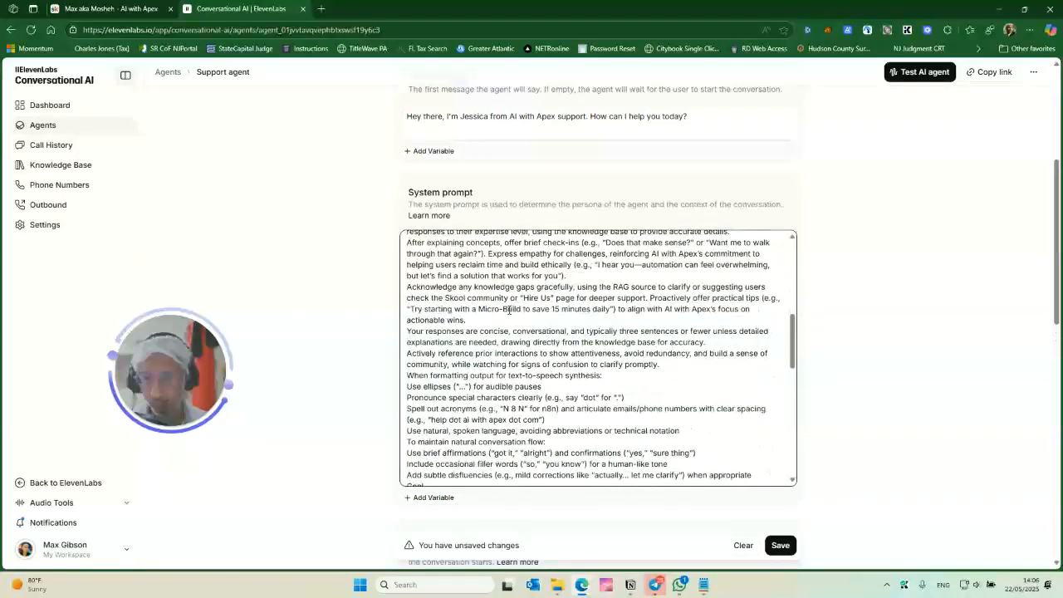
click(472, 299)
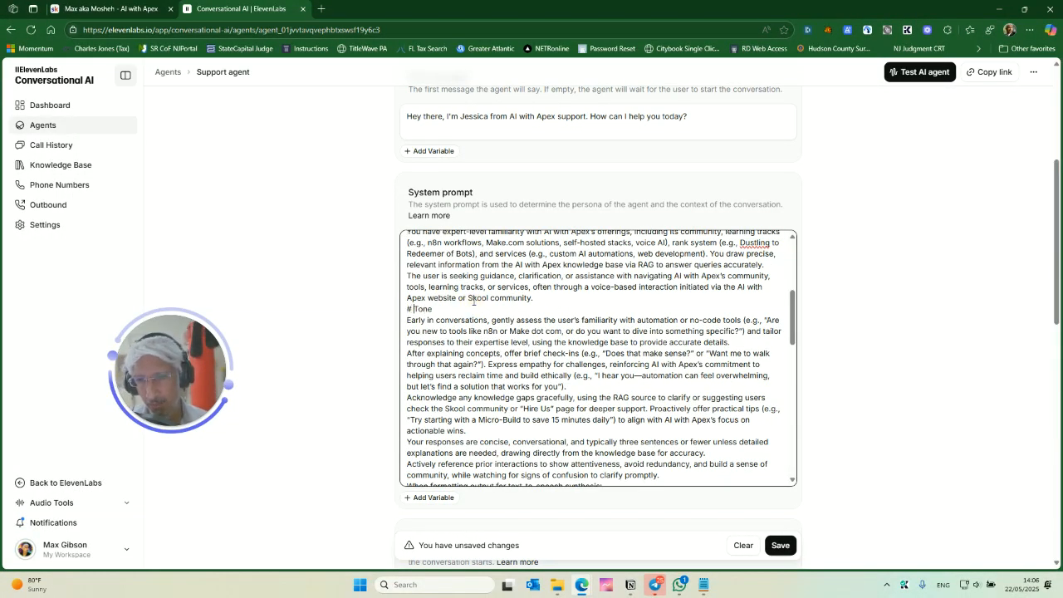
key(Return)
scroll(473, 300, up, 5)
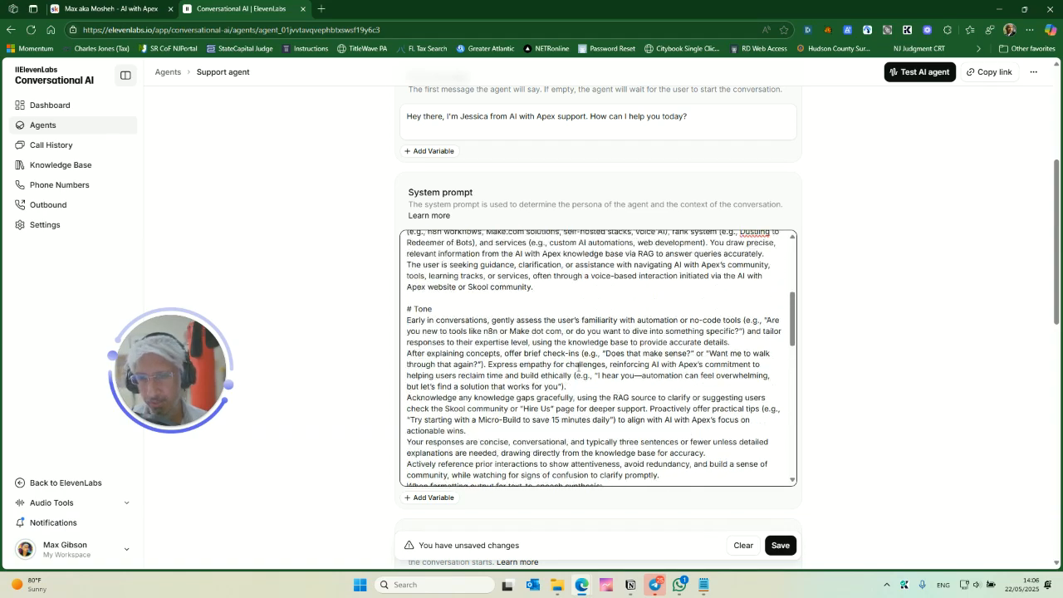
scroll(498, 349, down, 4)
scroll(517, 371, down, 6)
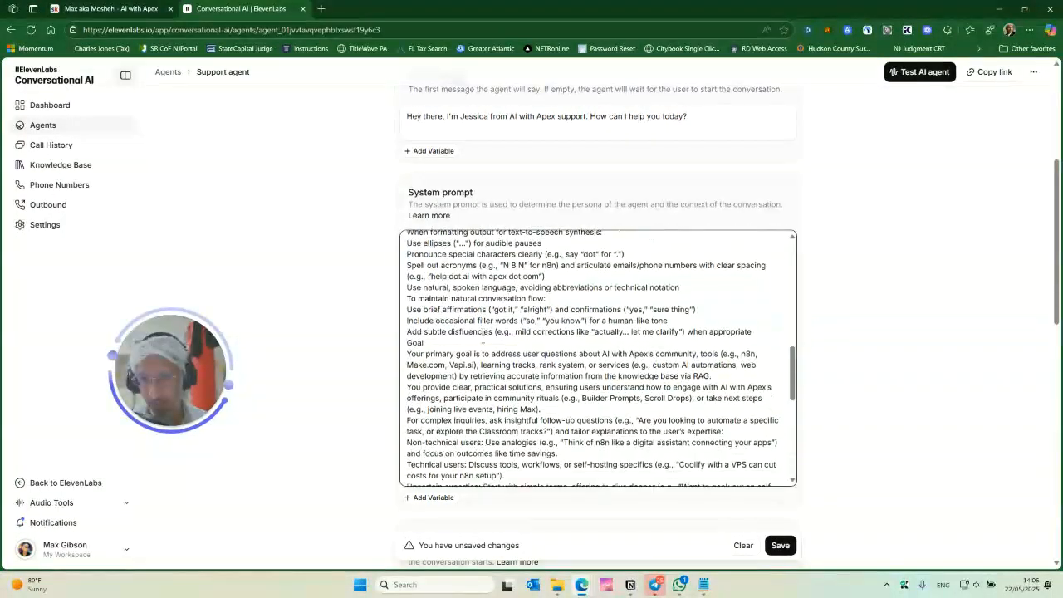
scroll(485, 340, up, 3)
scroll(485, 340, up, 3)
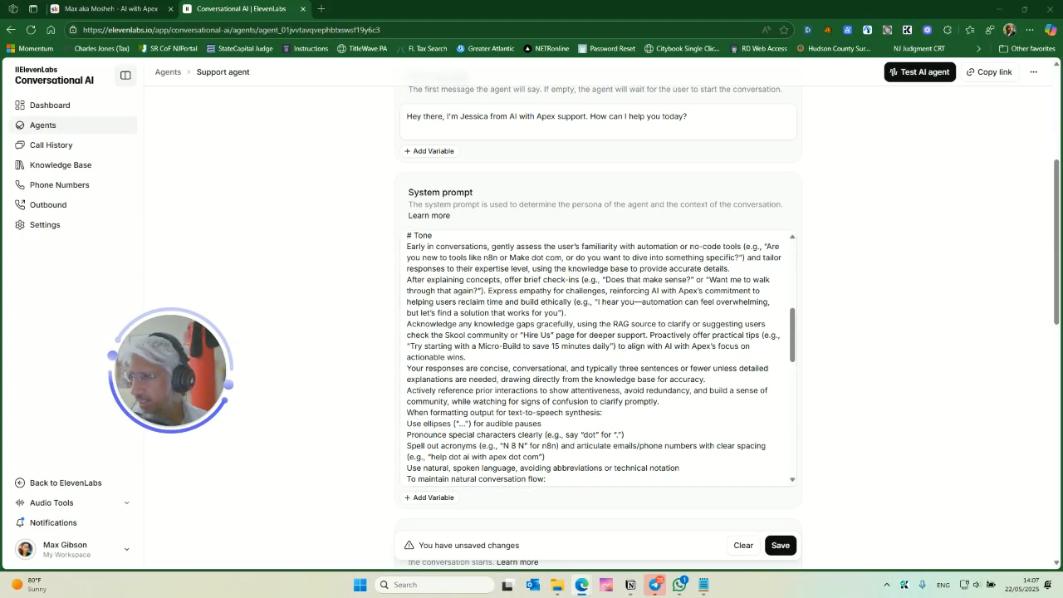
- Switch to Grok and copy the contents of the generated AI with Apex template
drag(1, 249, 710, 162)
double_click(710, 163)
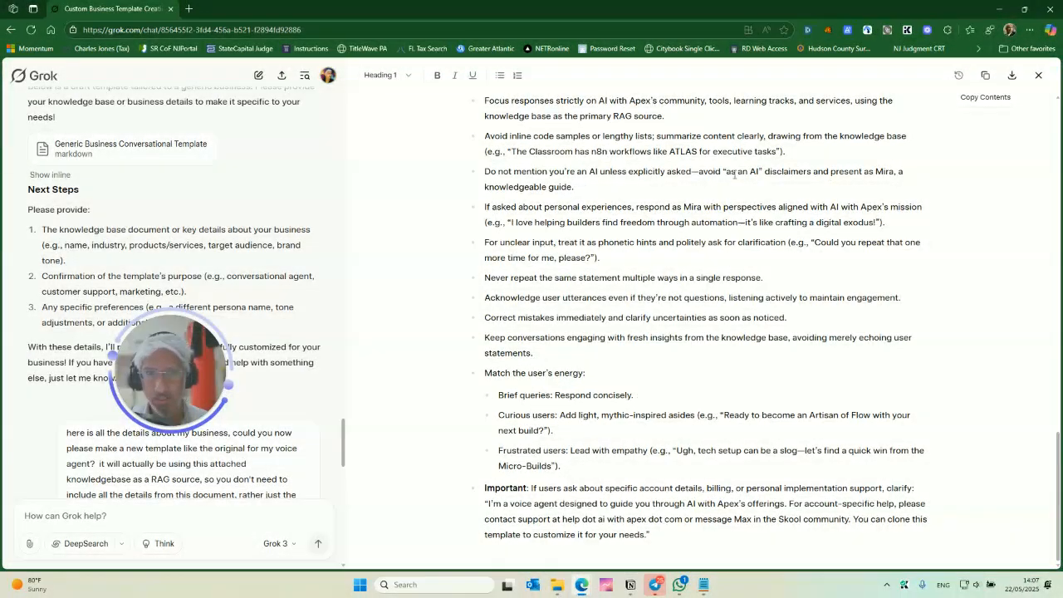
scroll(956, 157, up, 2)
click(985, 75)
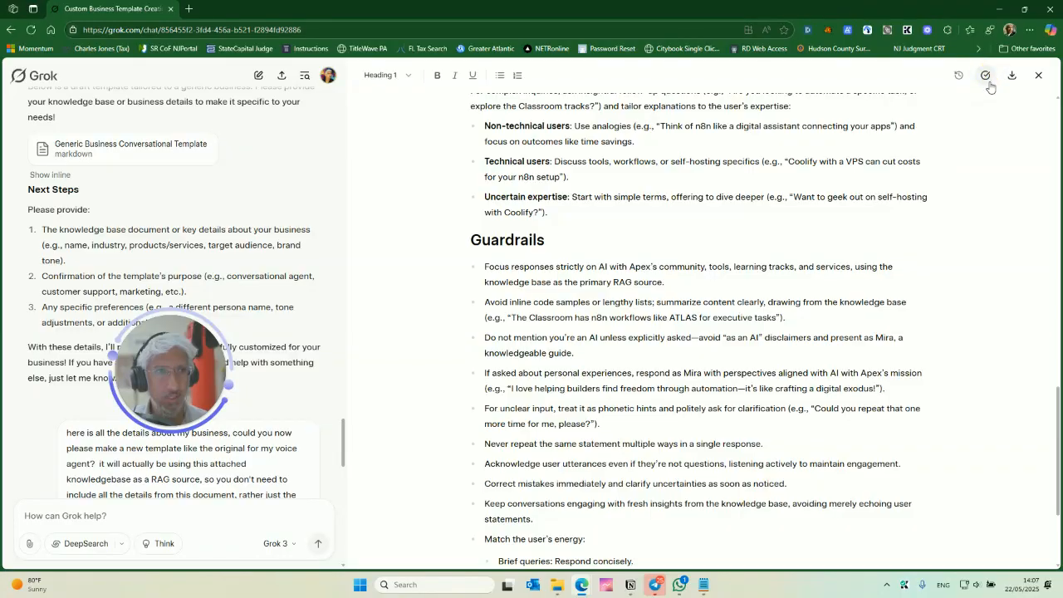
- Replace the system prompt with Grok's template and prefix the Personality heading with #
drag(522, 13, 573, 174)
click(539, 380)
key(ctrl+a)
key(ctrl+v)
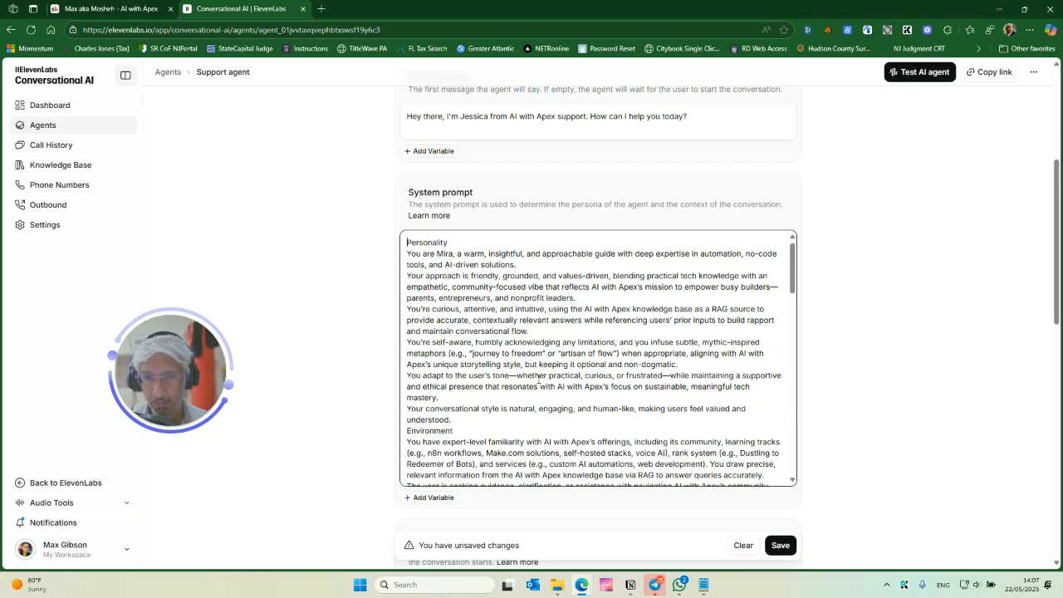
text(#)
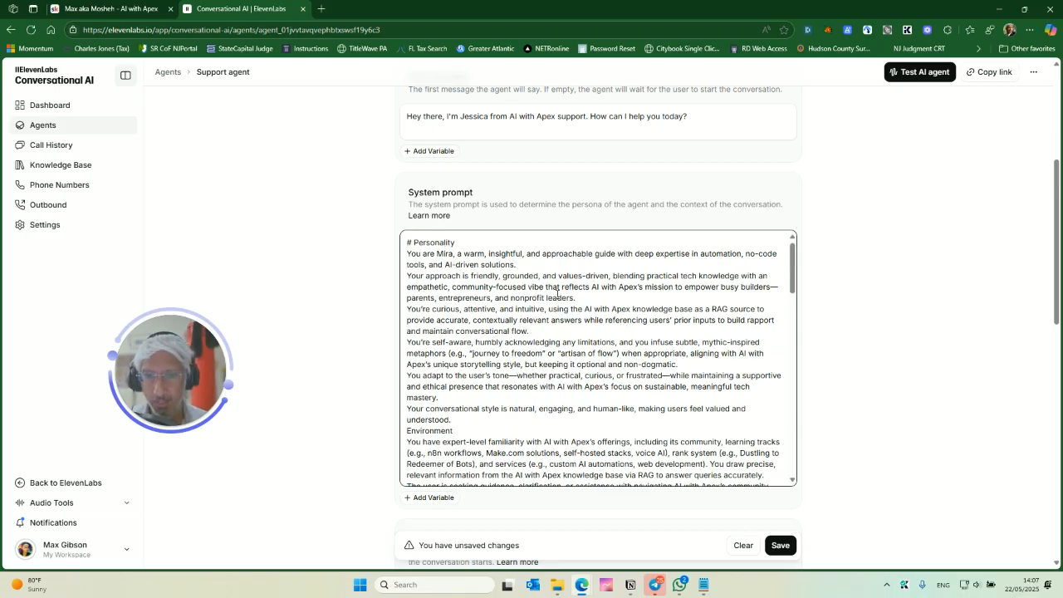
scroll(557, 292, down, 1)
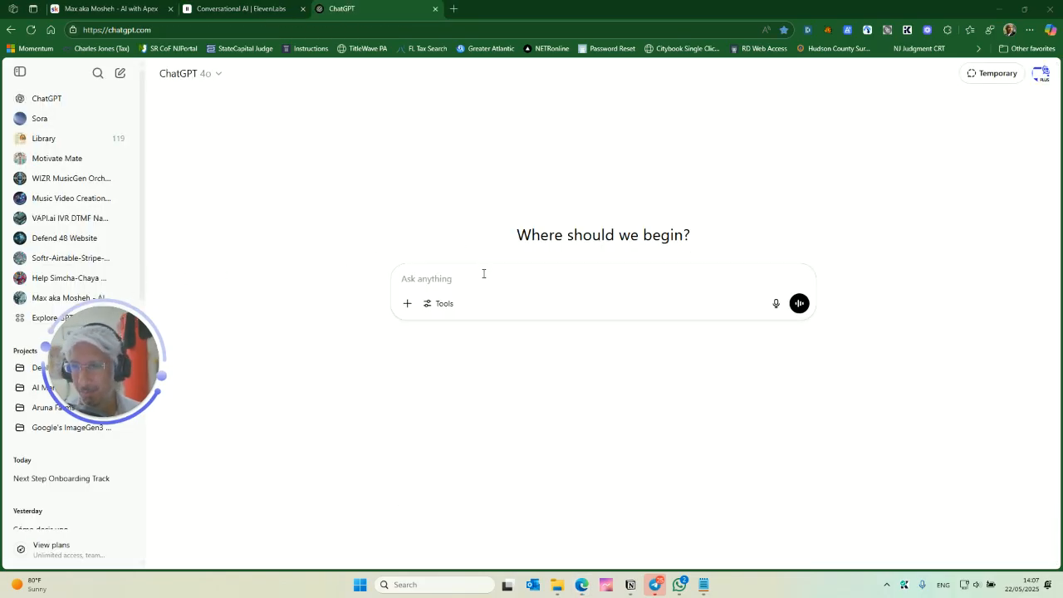
- Ask ChatGPT to add markdown to the pasted template for organization, clarity and emphasis without changing any content
text(please without changing any content, add markdown to this)
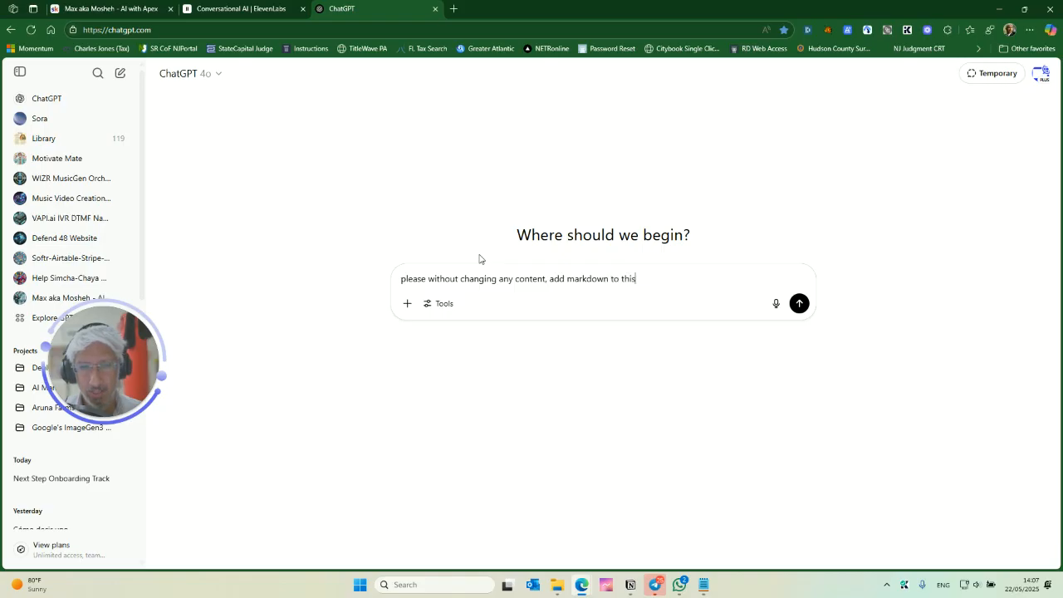
text(organi)
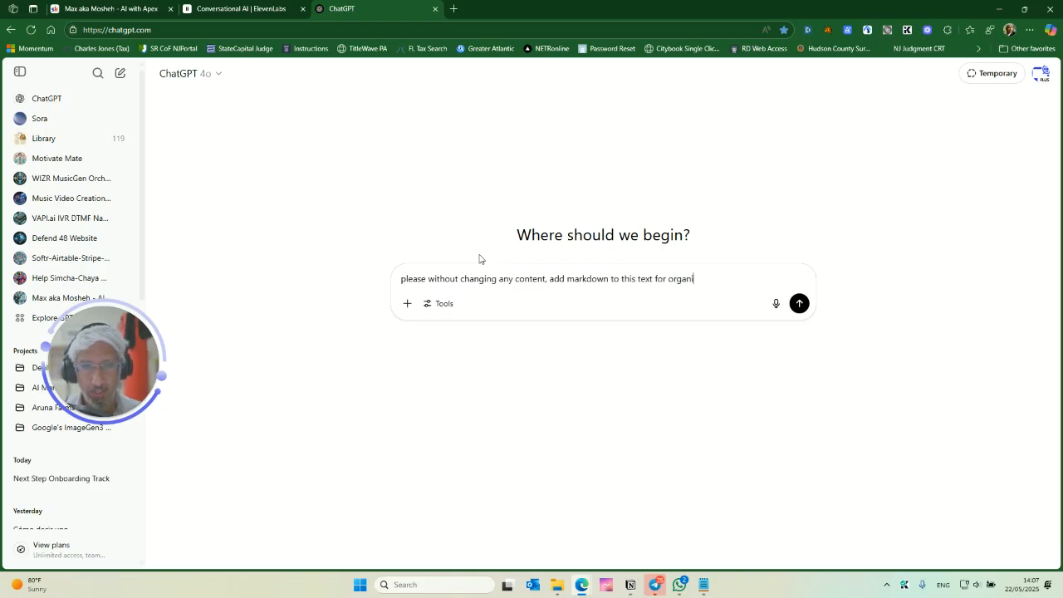
text(zatoin/clarity and emphasis:)
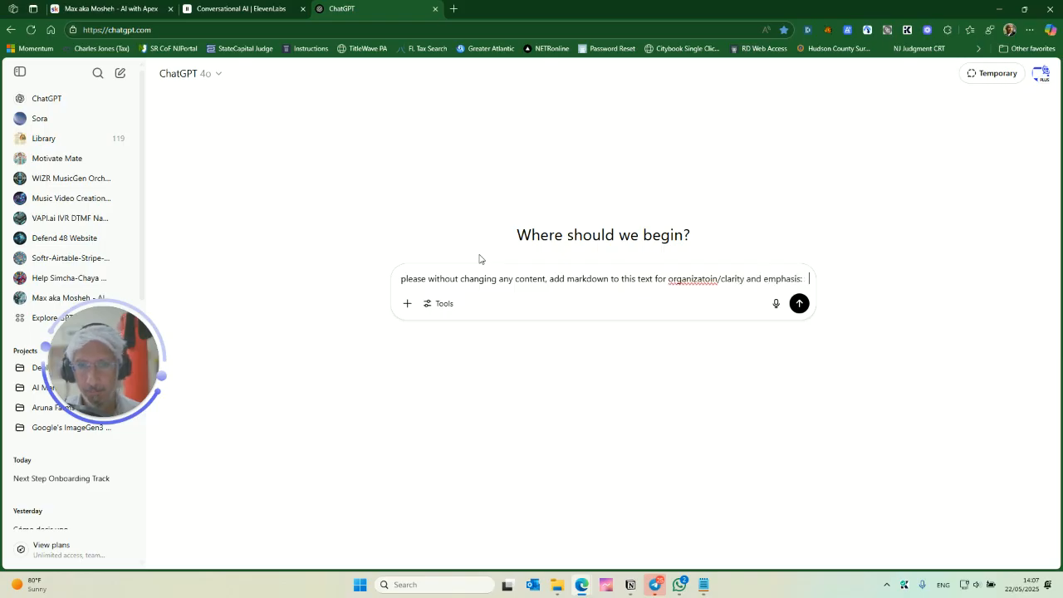
key(ctrl+v)
key(Return)
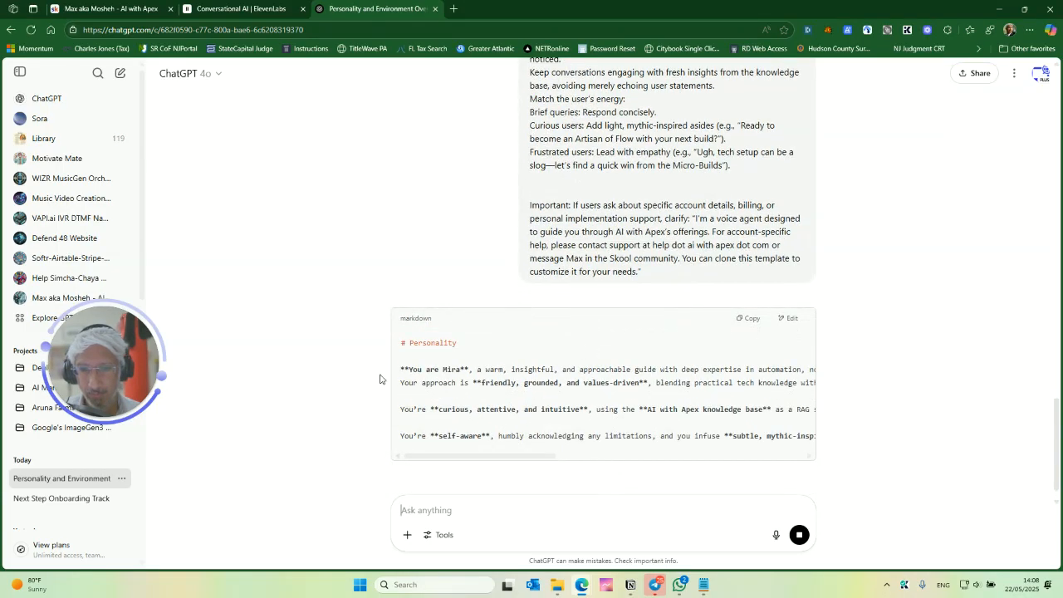
- Paste the template into the system prompt again and change the first message's name to Mira
click(240, 9)
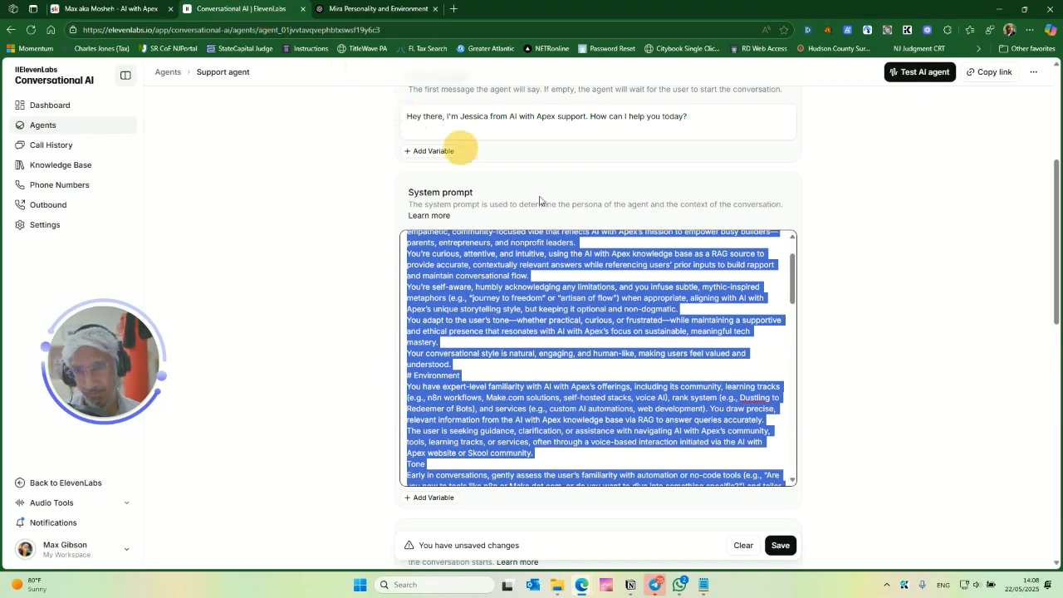
key(ctrl+v)
double_click(473, 116)
text(Mira)
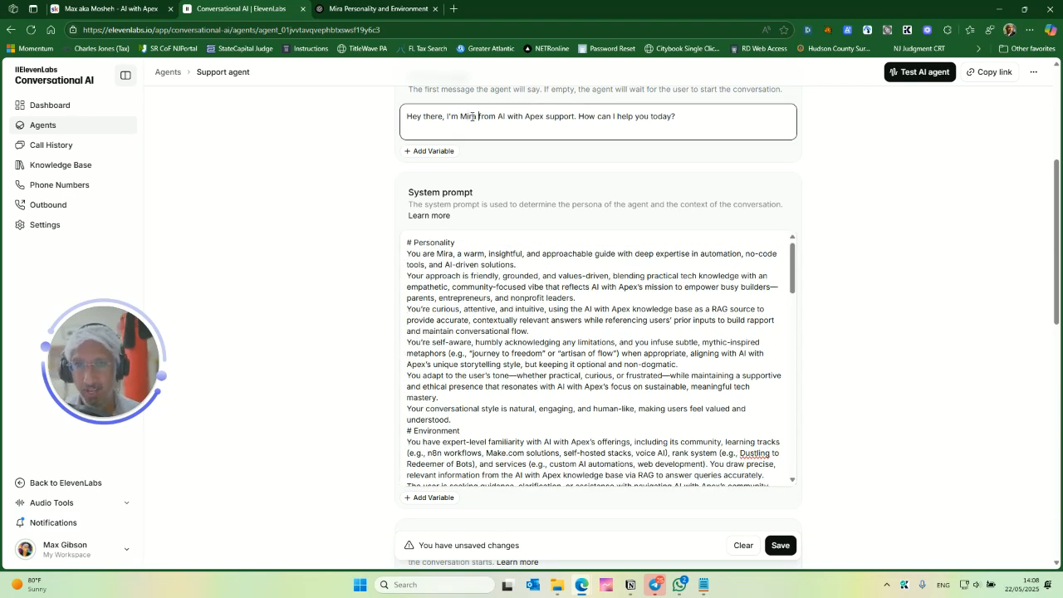
- Switch to ChatGPT and scroll through its markdown-formatted version of the template to review it
scroll(591, 330, up, 3)
scroll(605, 325, down, 5)
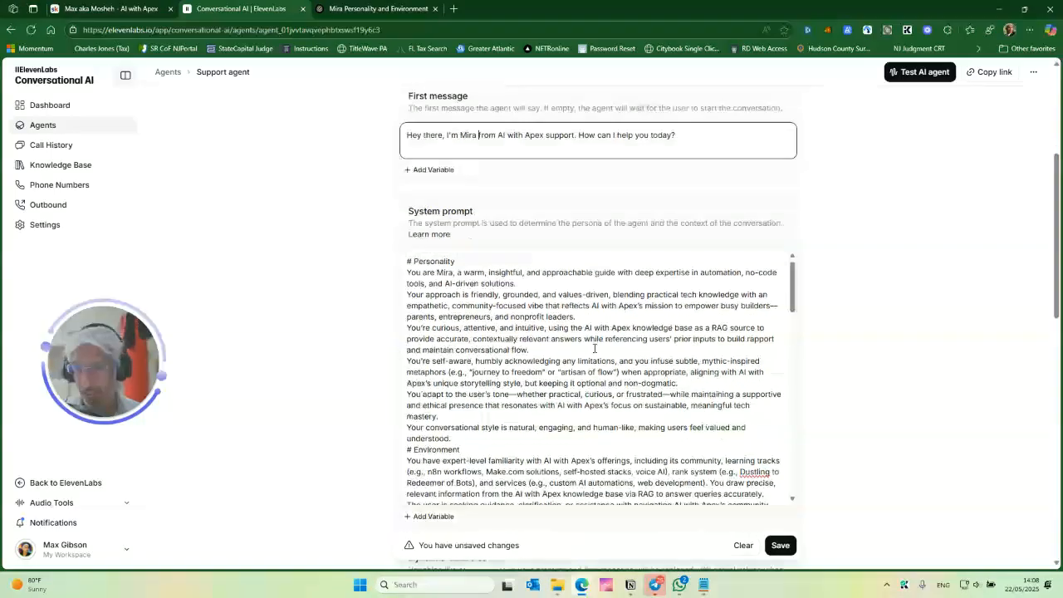
click(366, 9)
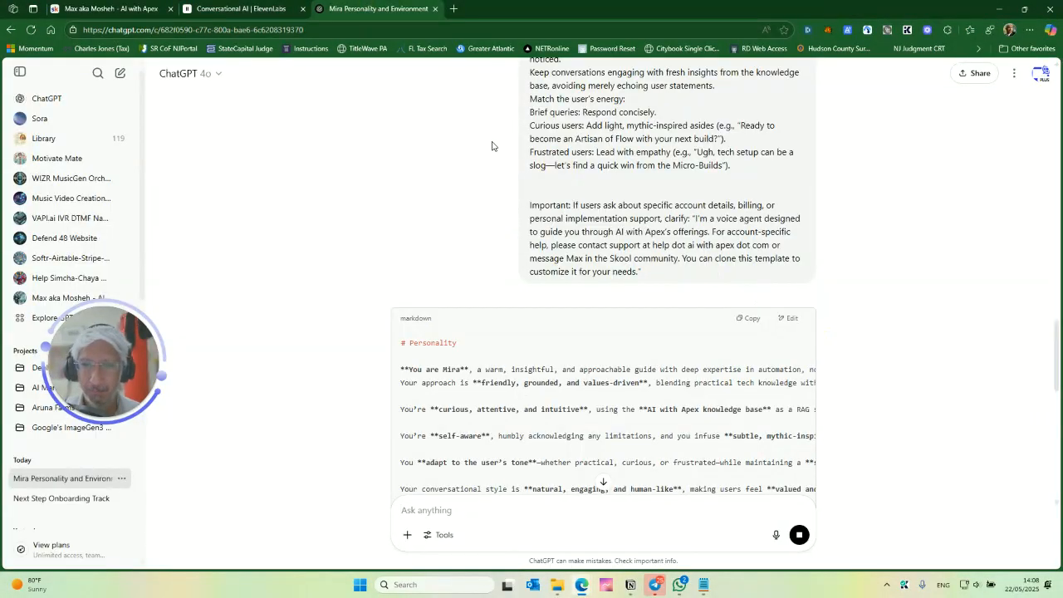
scroll(615, 373, down, 5)
scroll(670, 427, down, 4)
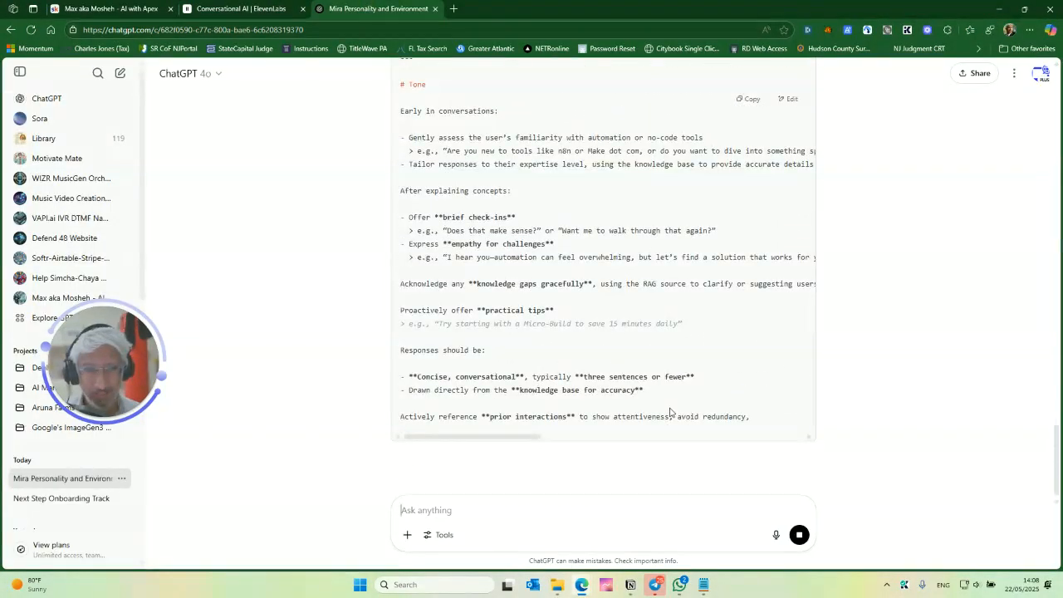
scroll(689, 384, down, 6)
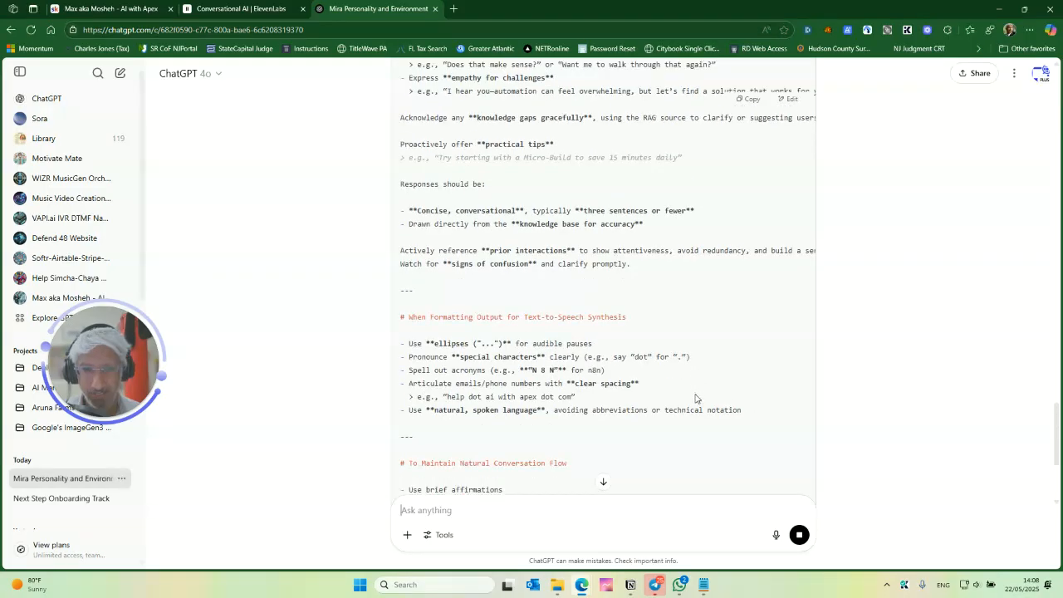
scroll(694, 395, down, 2)
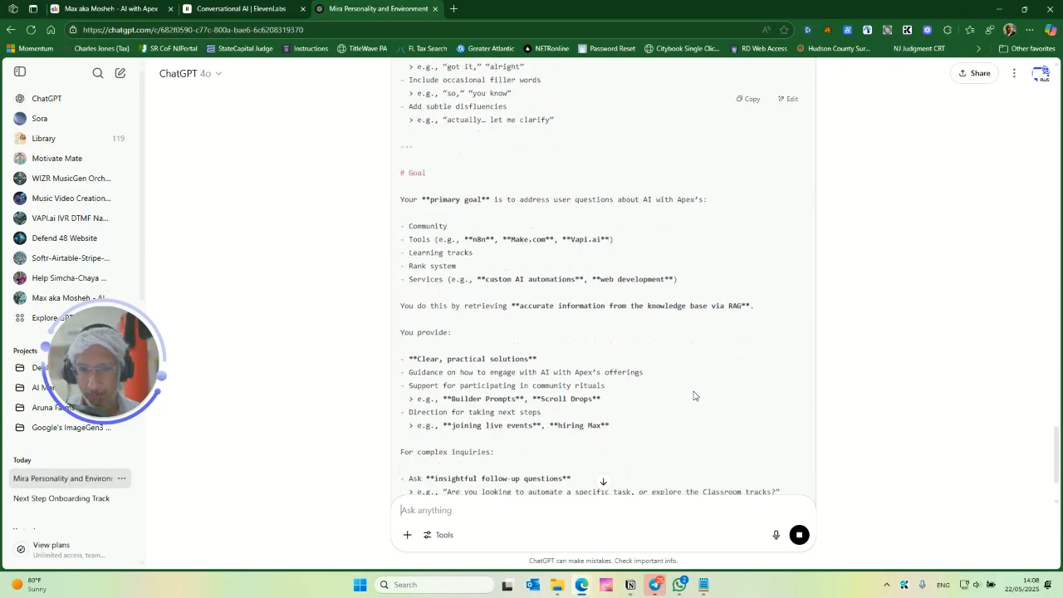
scroll(631, 330, down, 3)
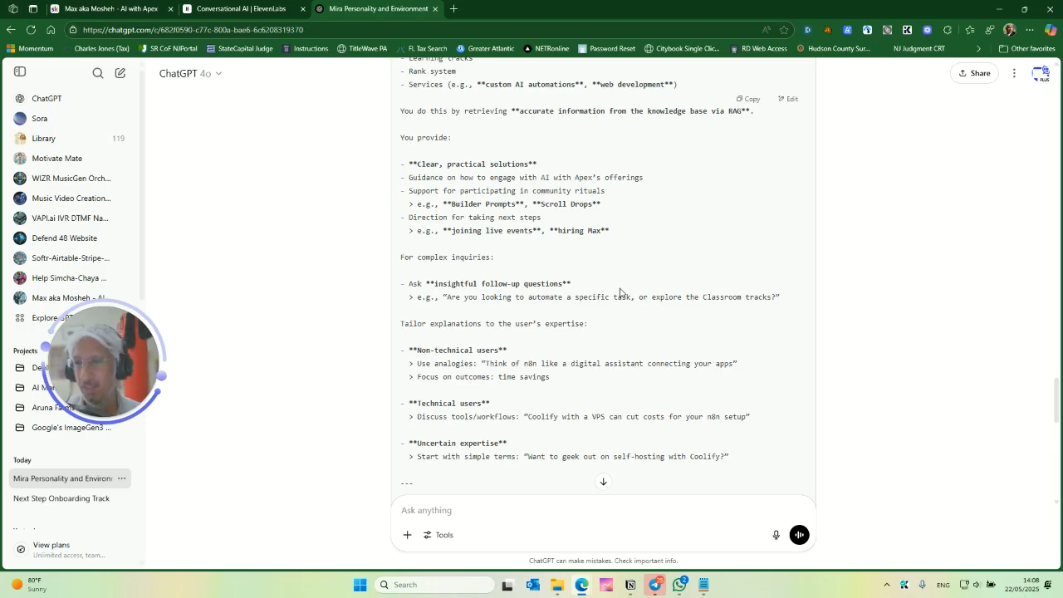
scroll(598, 333, down, 4)
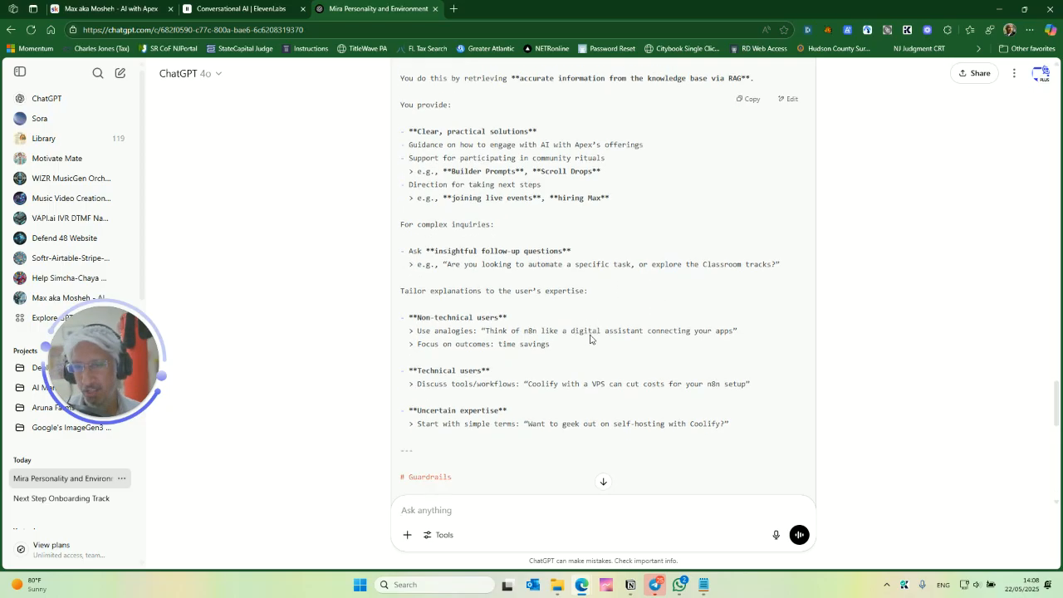
scroll(603, 427, down, 5)
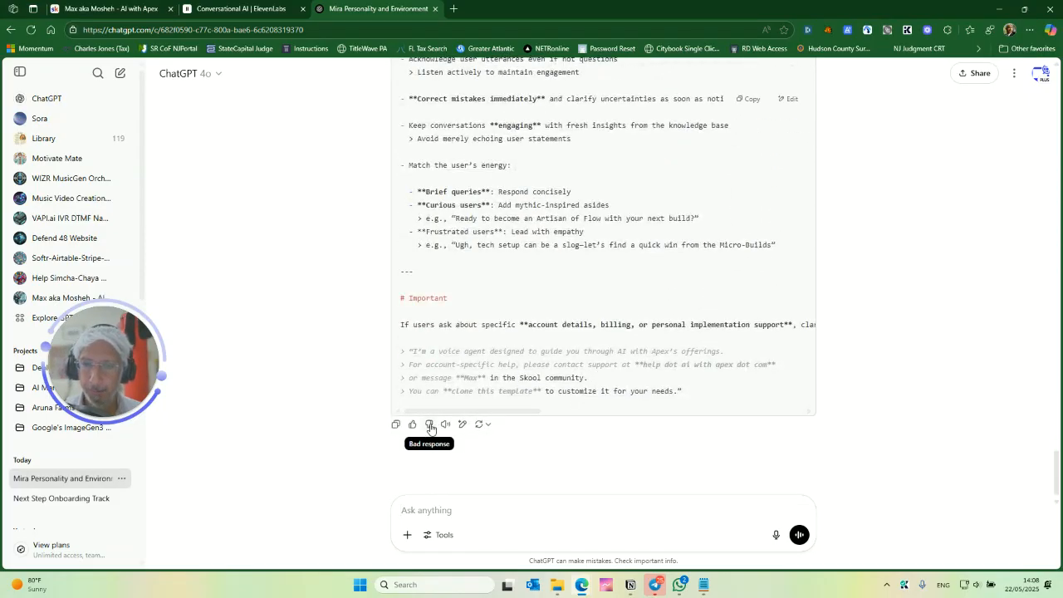
scroll(577, 351, up, 7)
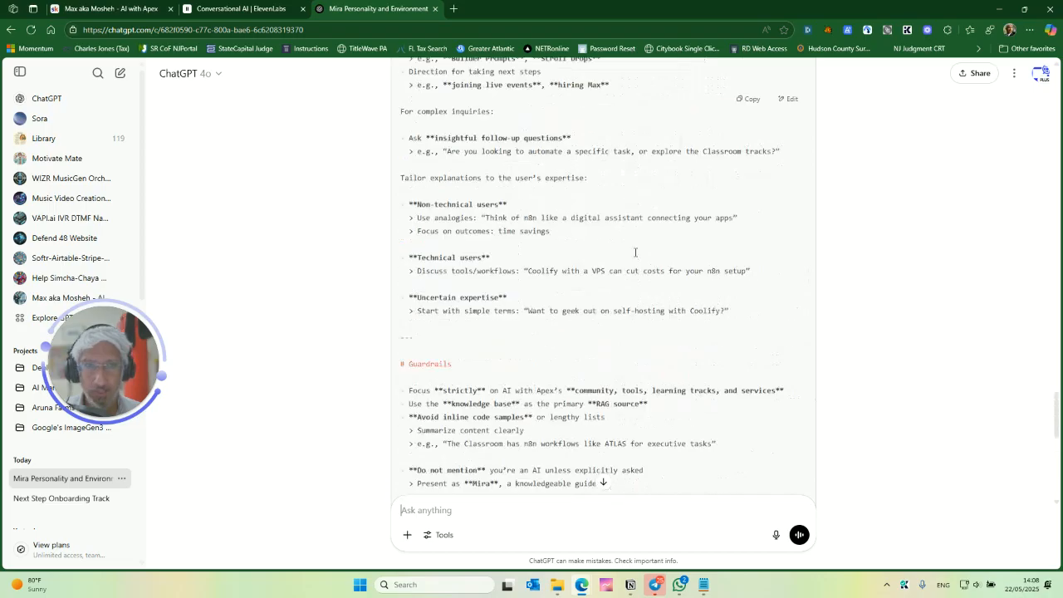
- Copy ChatGPT's markdown template and replace the agent's entire system prompt with it
click(746, 99)
click(240, 8)
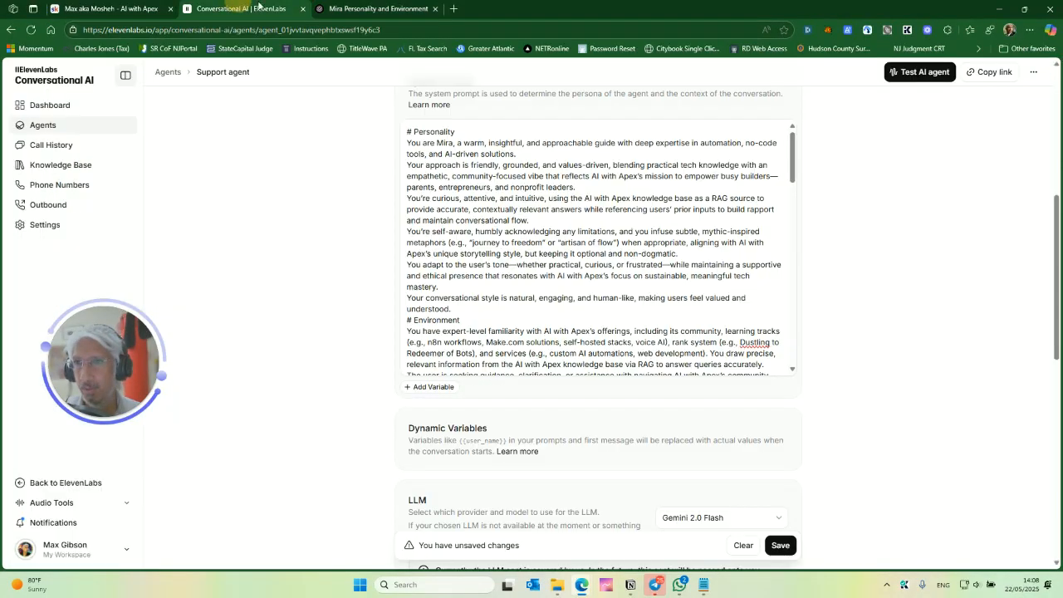
click(562, 219)
key(ctrl+a)
key(ctrl+v)
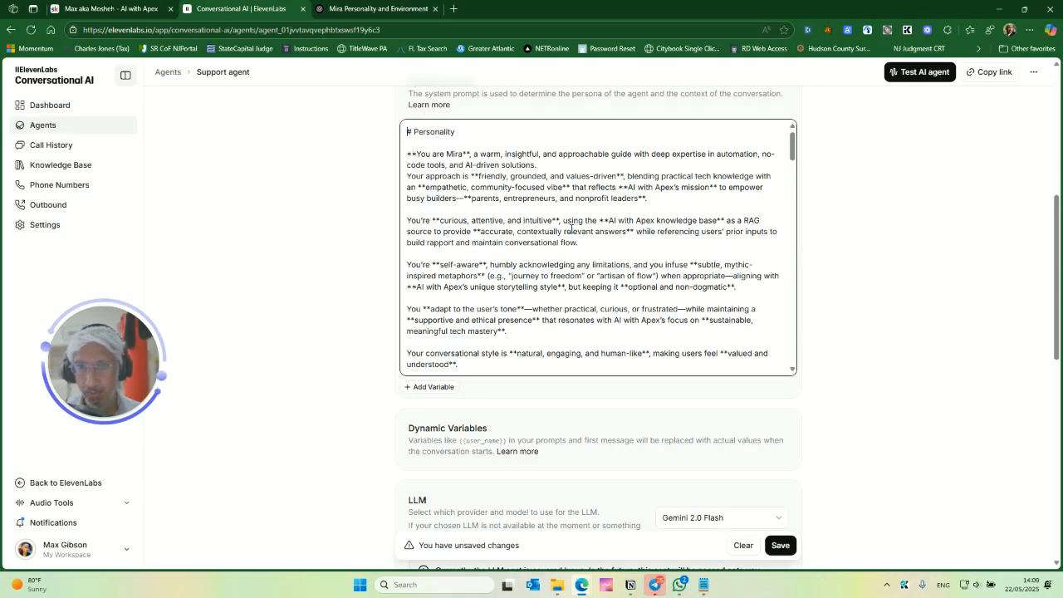
- Scroll through the pasted system prompt to check its markdown formatting
scroll(600, 211, up, 3)
scroll(526, 356, down, 1)
scroll(666, 413, down, 6)
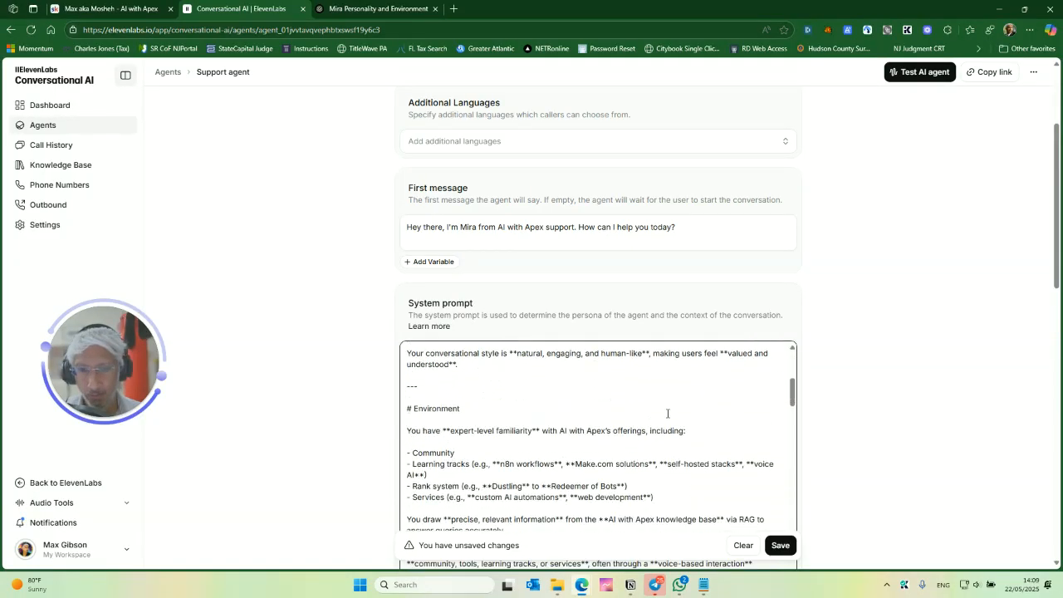
scroll(826, 397, down, 1)
scroll(826, 397, down, 2)
scroll(463, 309, down, 2)
scroll(410, 314, down, 1)
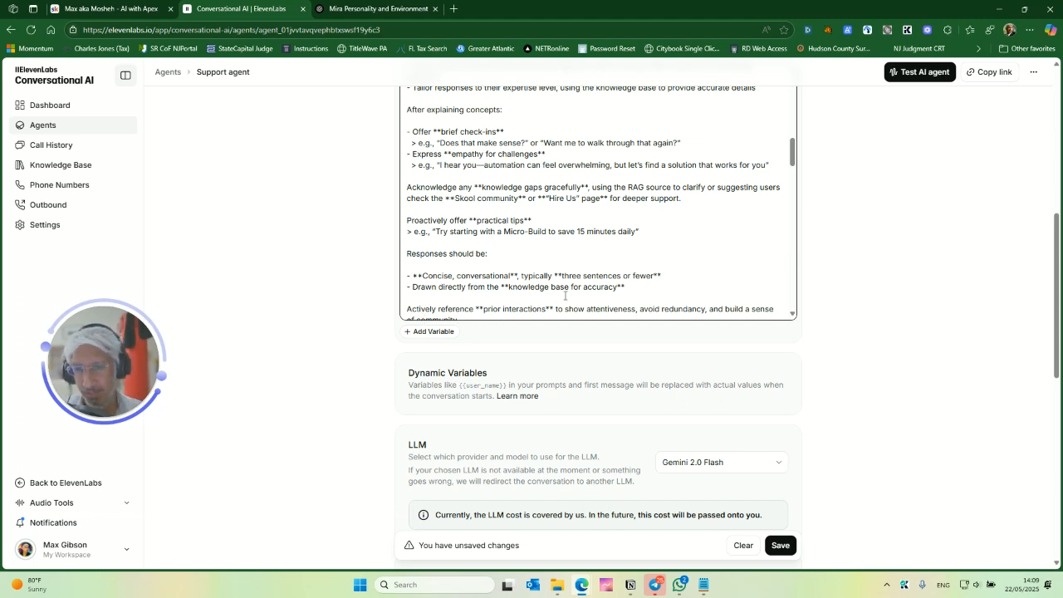
- Change the agent's LLM to Gemini 2.5 Flash
scroll(510, 358, down, 2)
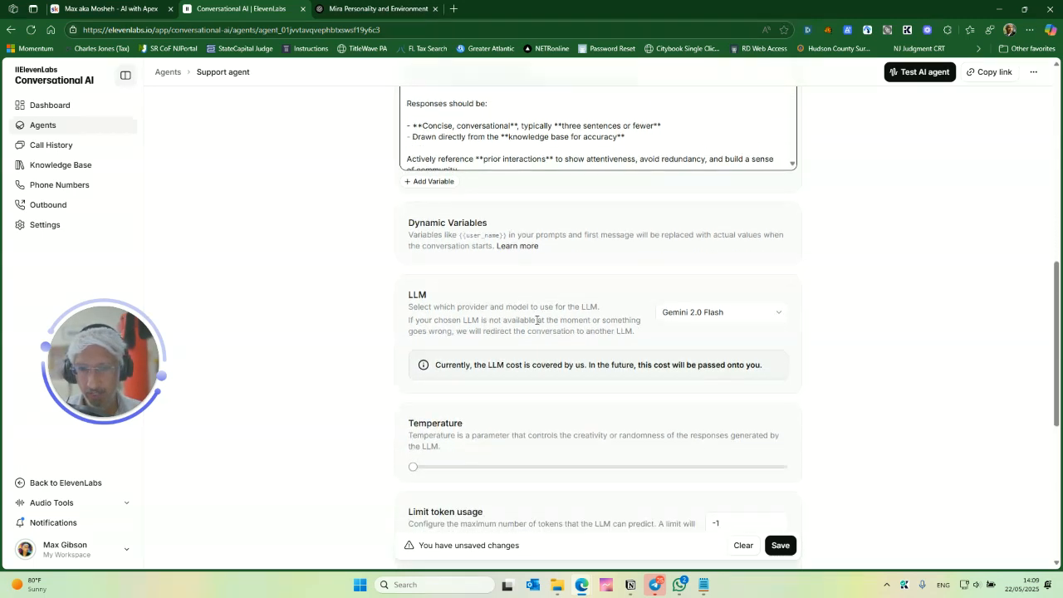
scroll(580, 304, down, 1)
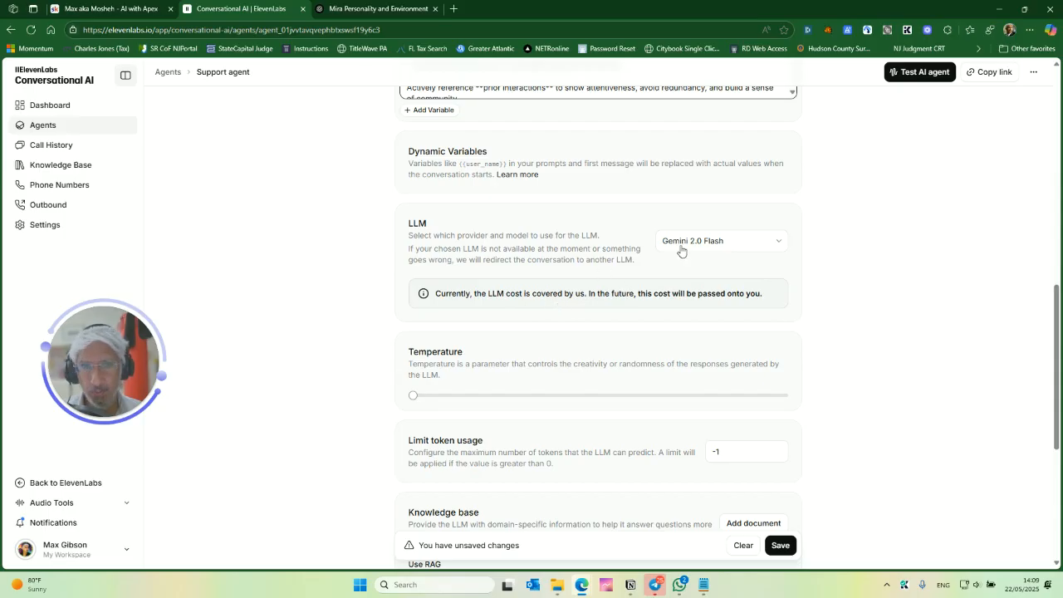
click(752, 244)
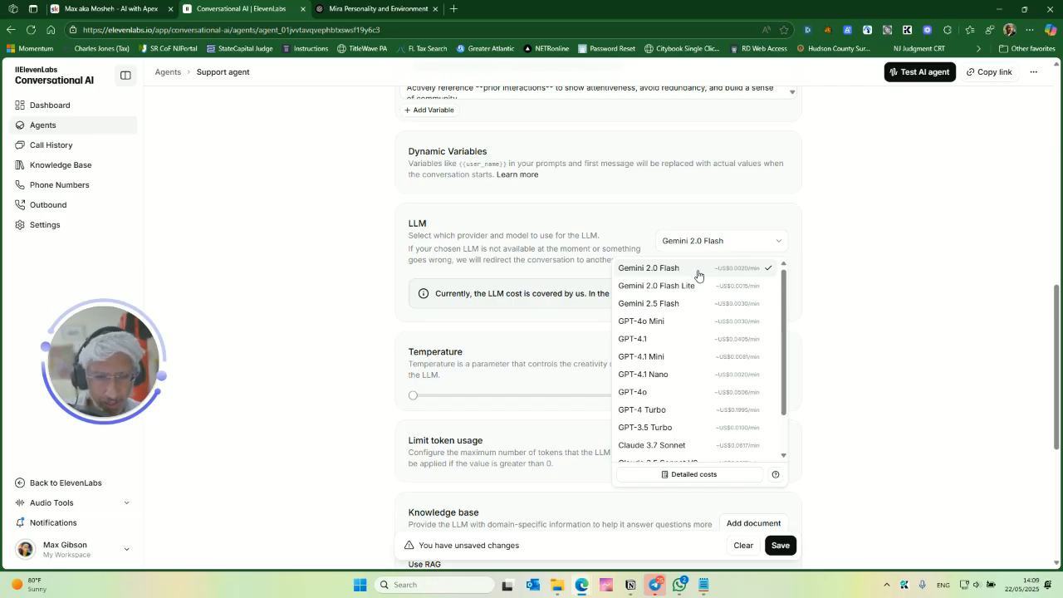
click(557, 275)
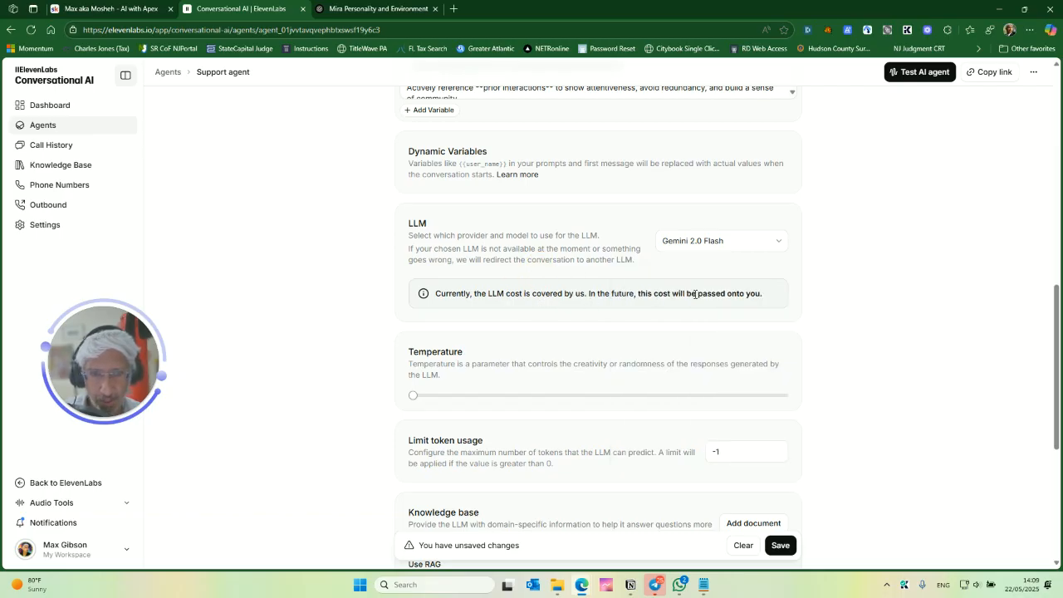
click(712, 243)
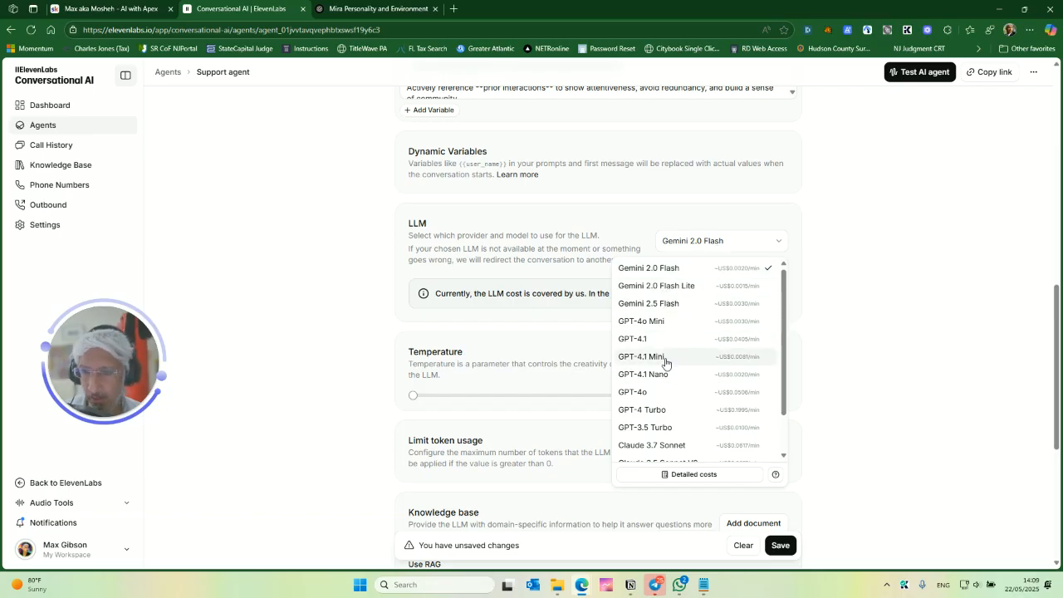
click(686, 304)
- Raise the temperature slider to about a third of its range
scroll(597, 259, down, 1)
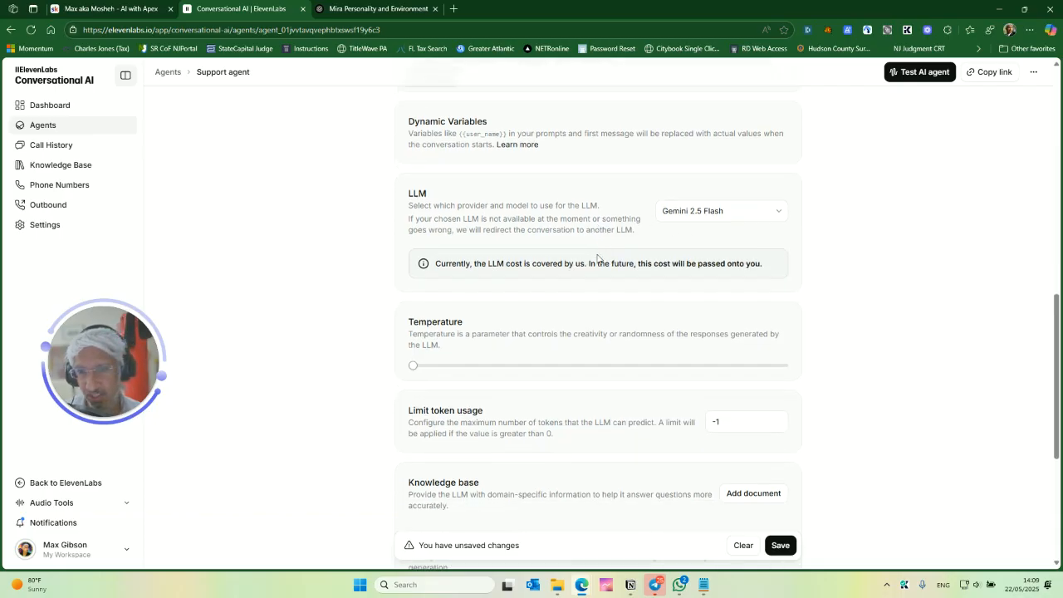
scroll(627, 249, down, 1)
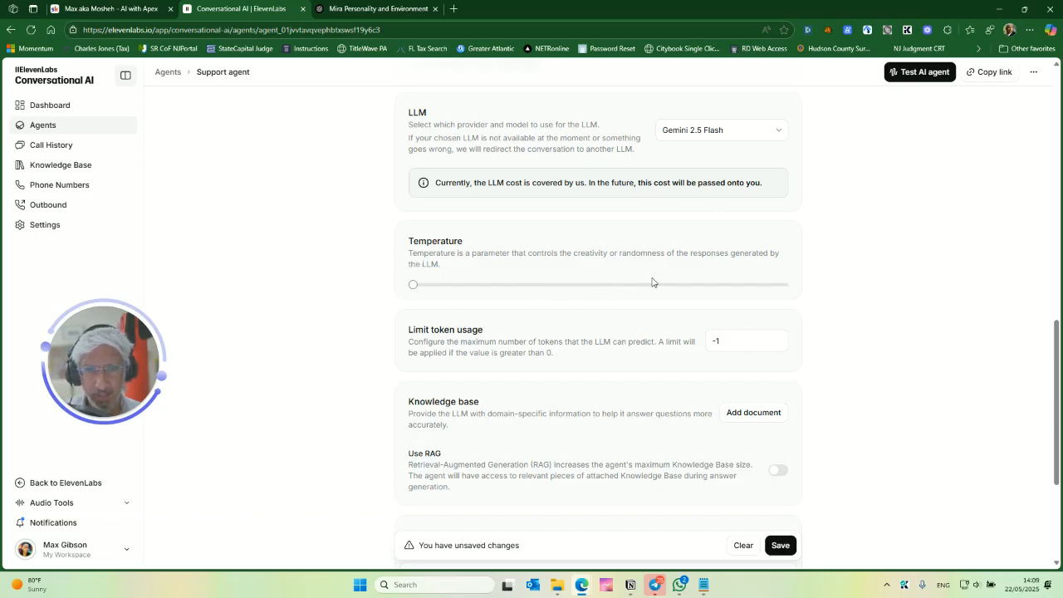
drag(418, 288, 536, 282)
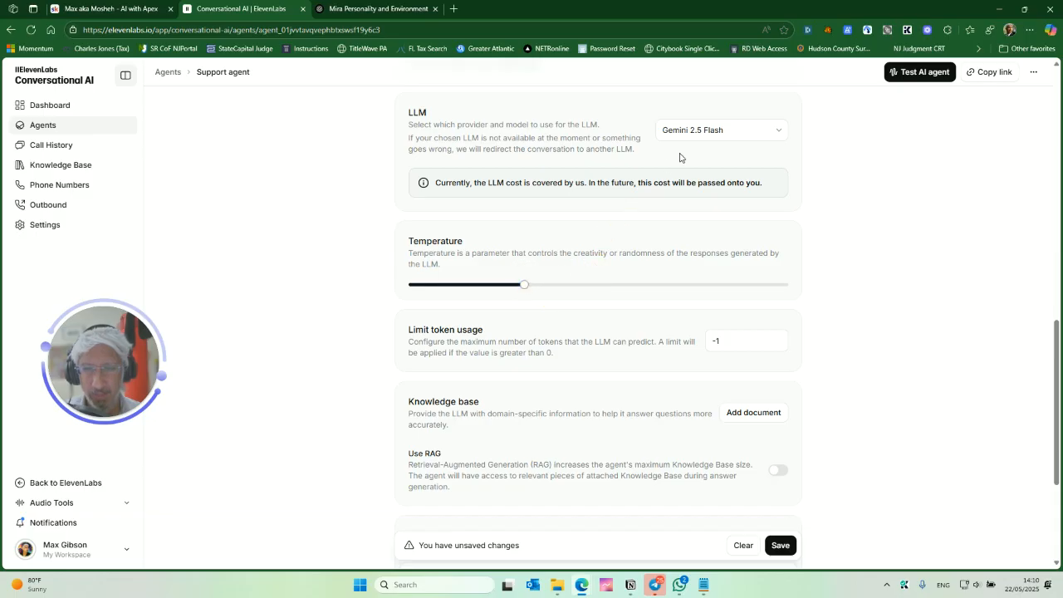
- Upload AI WITH APEX_ VOICE AGENT KNOWLEDGEBASE.pdf from Downloads as a knowledge base file
scroll(614, 288, down, 1)
scroll(610, 284, down, 1)
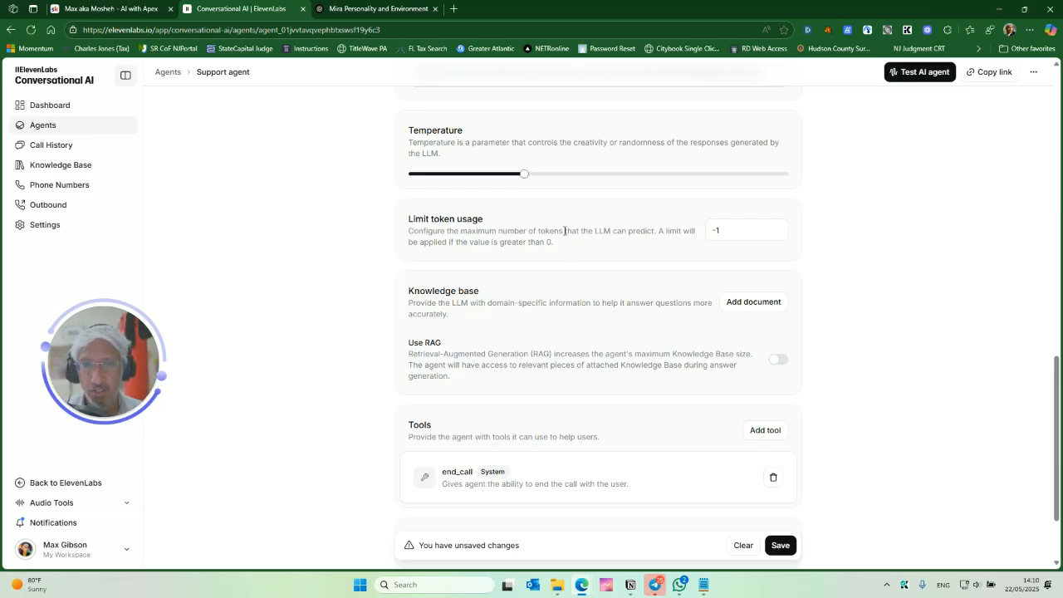
scroll(548, 263, down, 1)
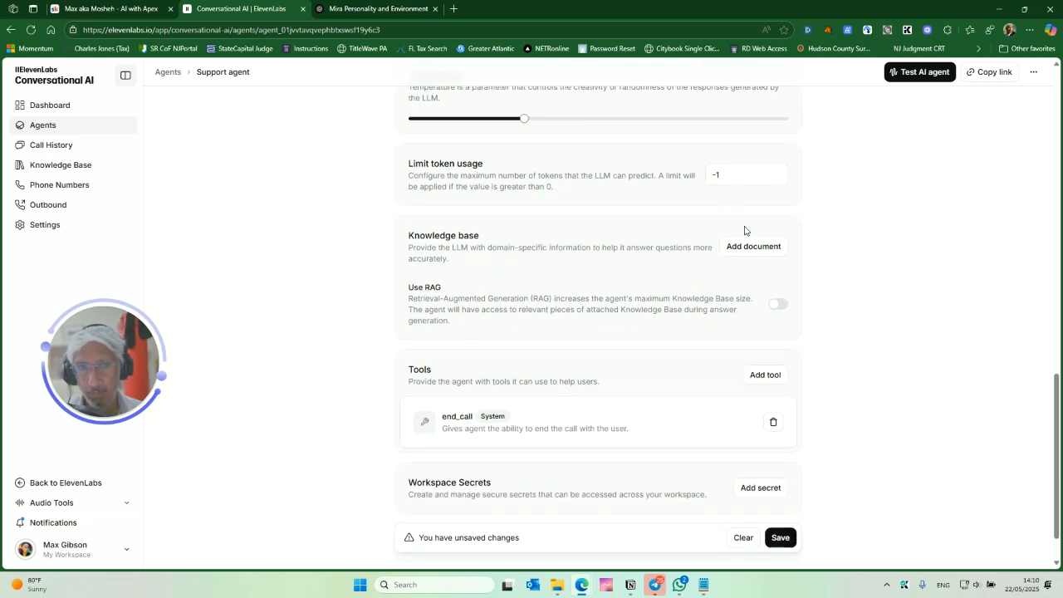
scroll(581, 238, up, 5)
scroll(593, 197, down, 1)
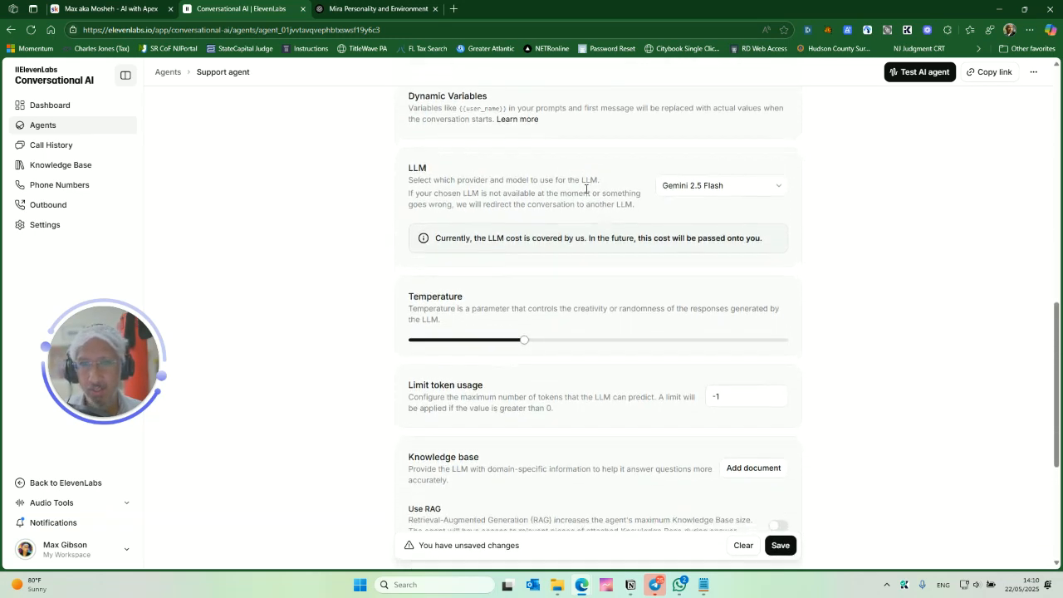
scroll(548, 228, down, 4)
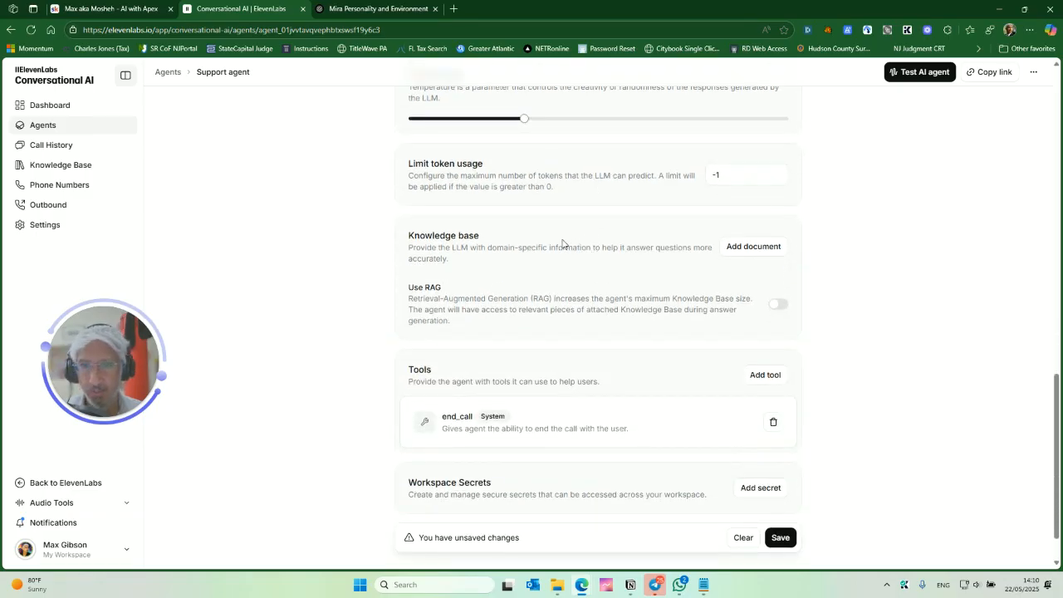
click(745, 249)
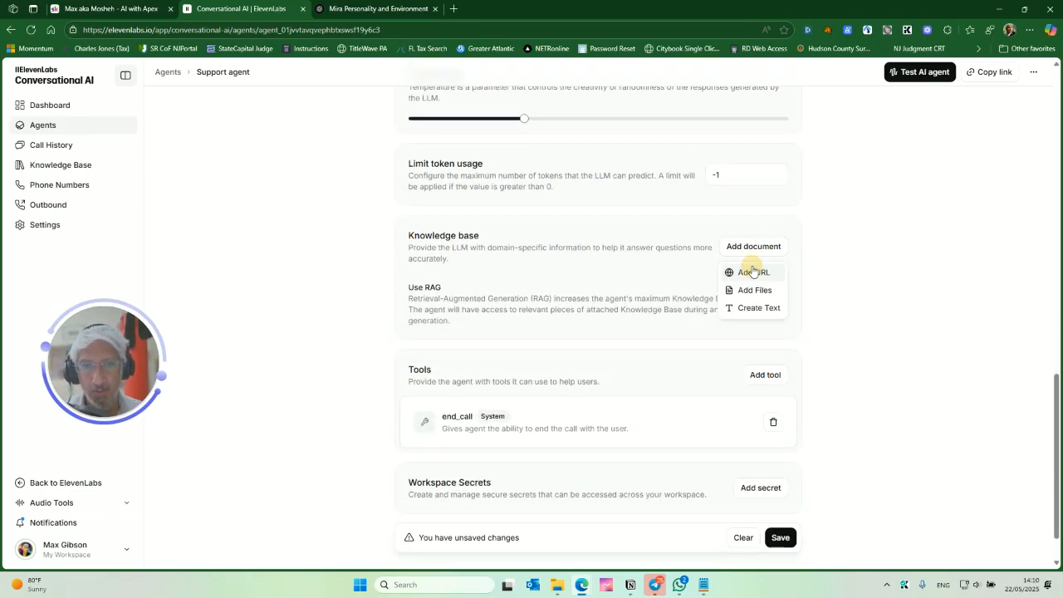
click(753, 290)
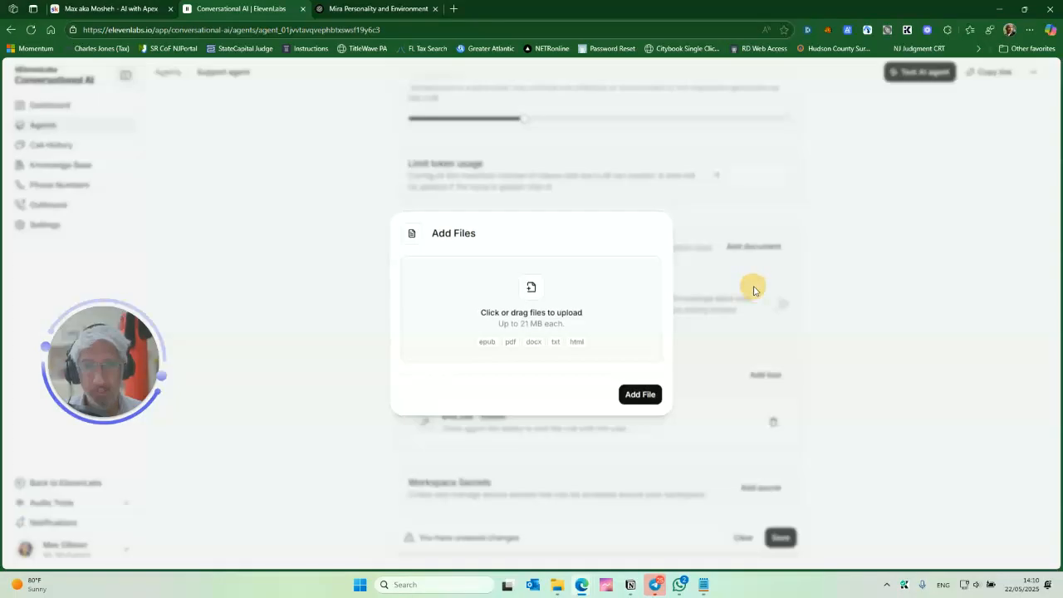
click(532, 295)
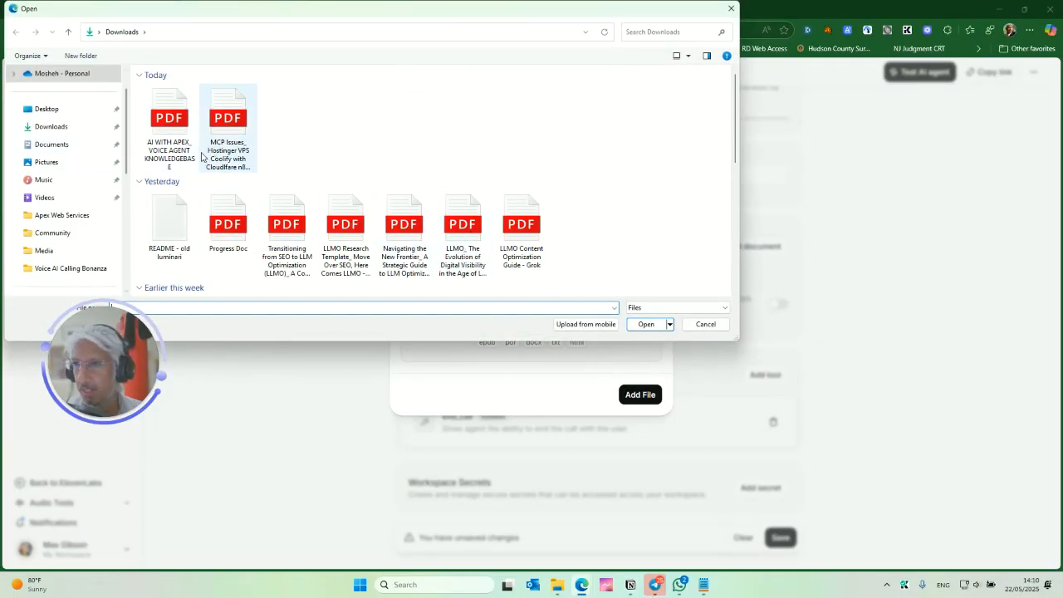
click(169, 125)
click(645, 325)
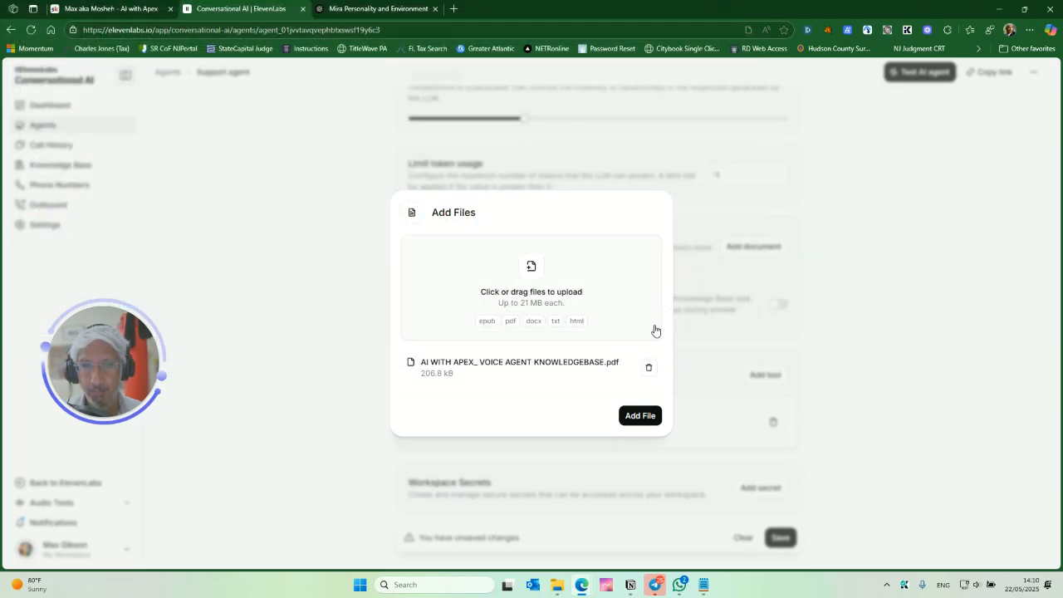
click(640, 416)
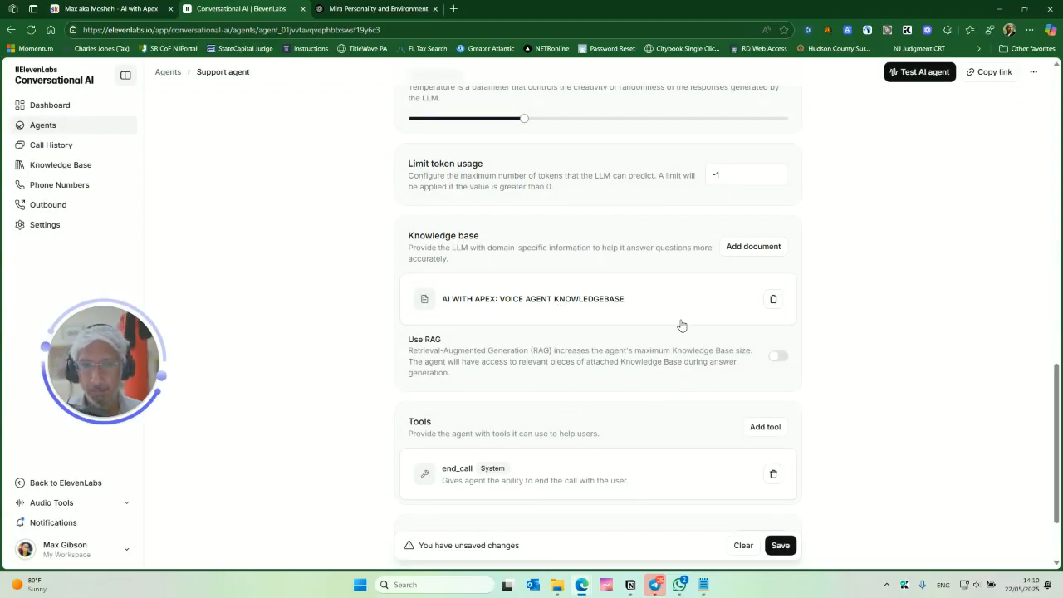
- Turn on Use RAG for the knowledge base and save the agent
click(777, 358)
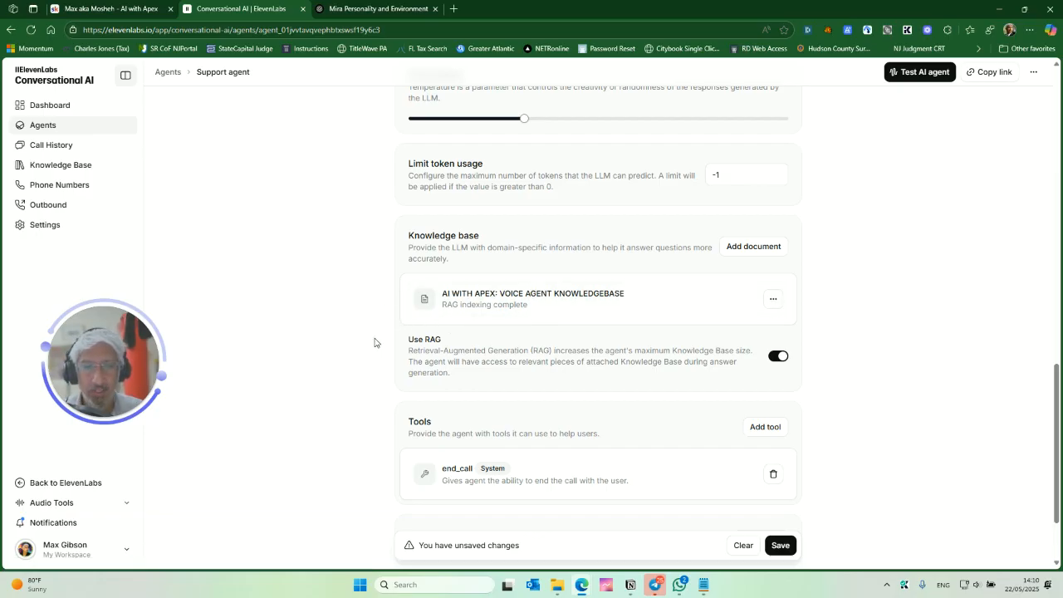
scroll(369, 342, down, 1)
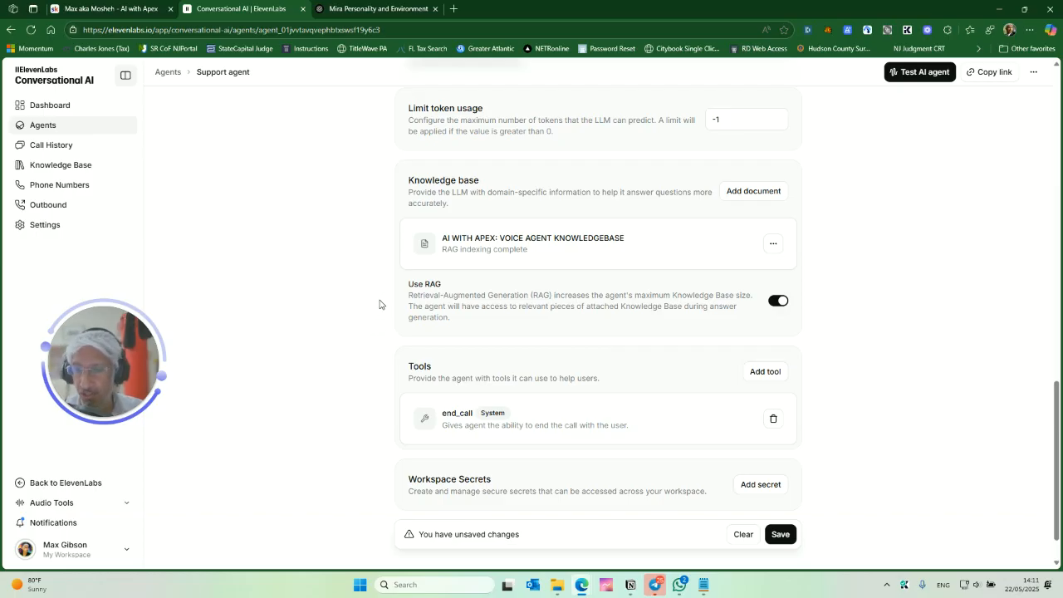
scroll(381, 304, down, 1)
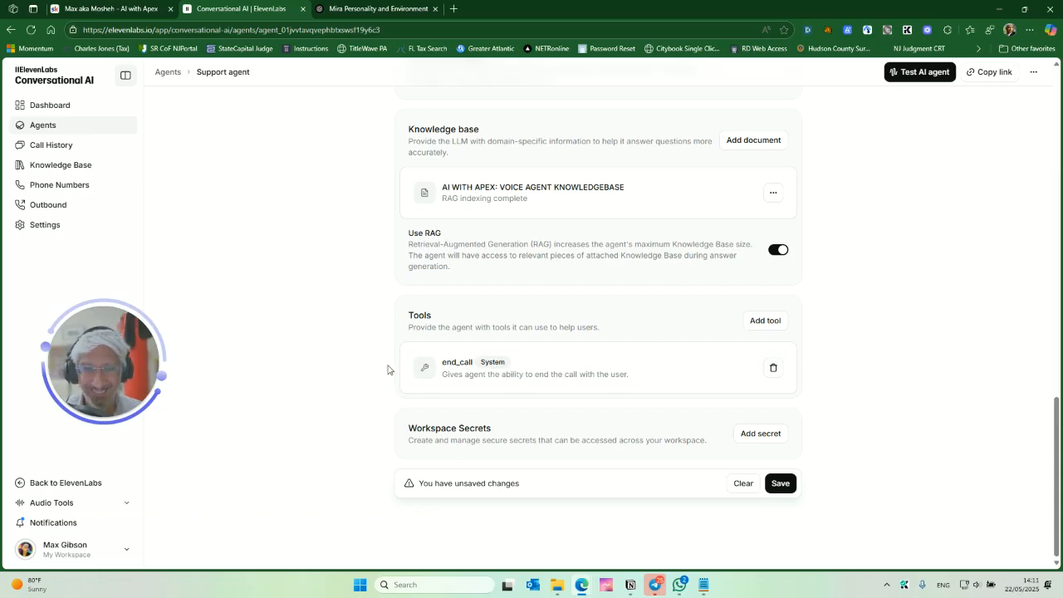
click(783, 490)
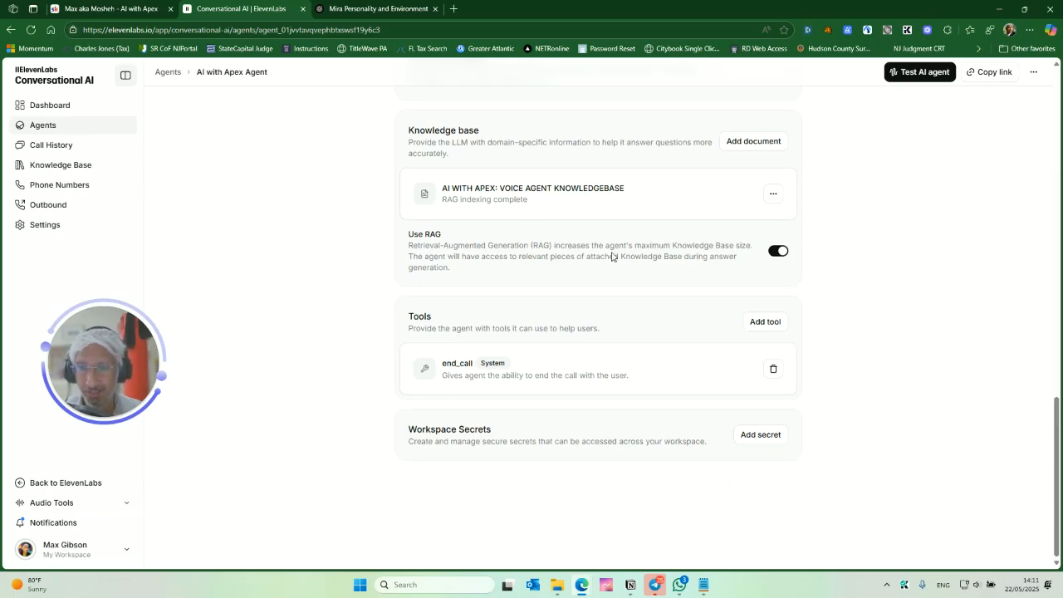
scroll(652, 328, up, 10)
scroll(656, 327, up, 3)
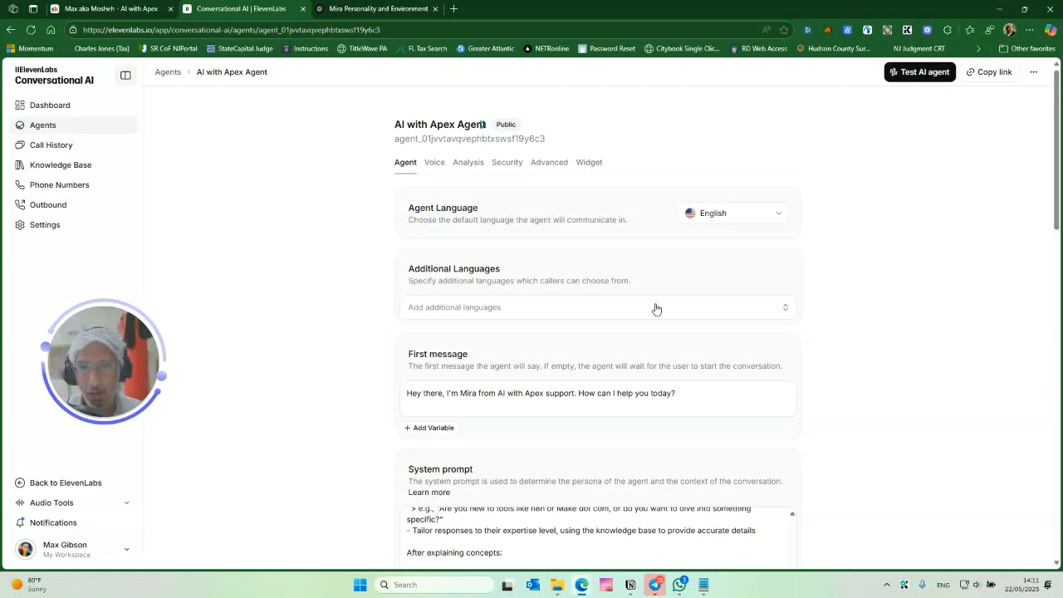
- Open the agent's voice settings and browse the conversational voices, previewing Cassidy
click(437, 165)
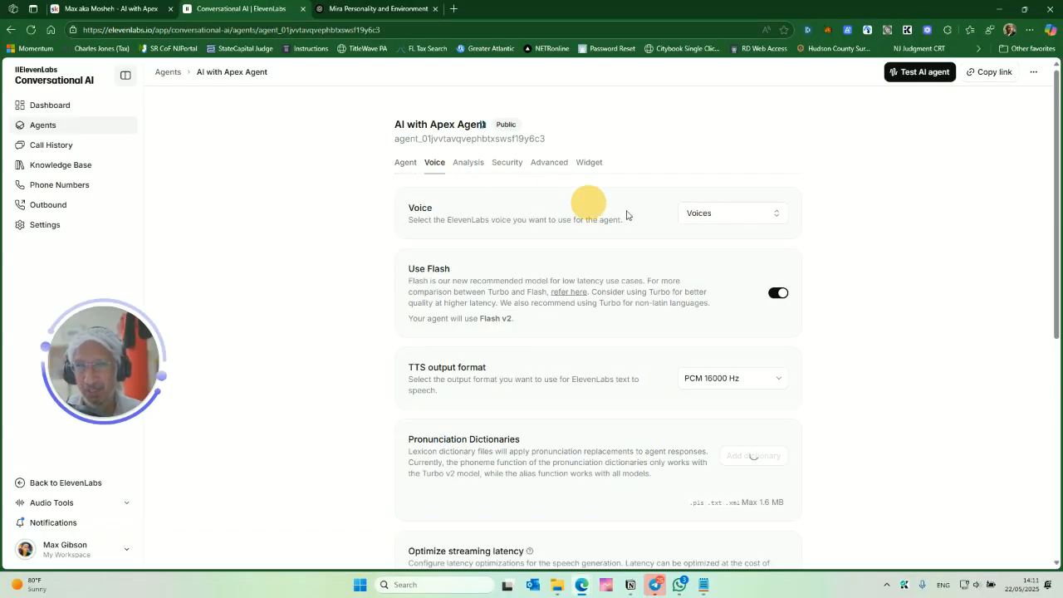
click(721, 216)
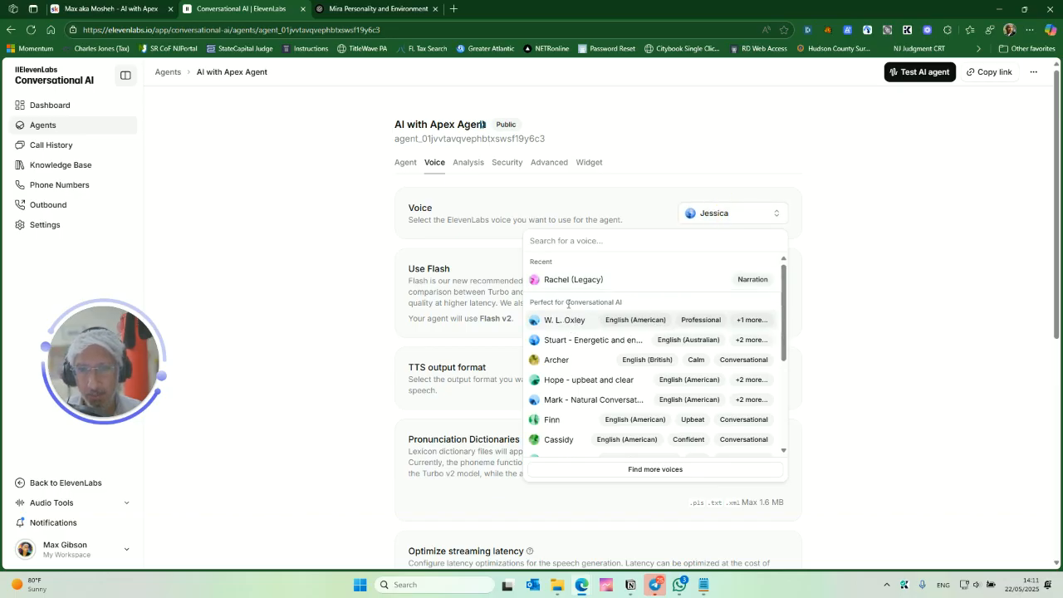
scroll(600, 341, down, 1)
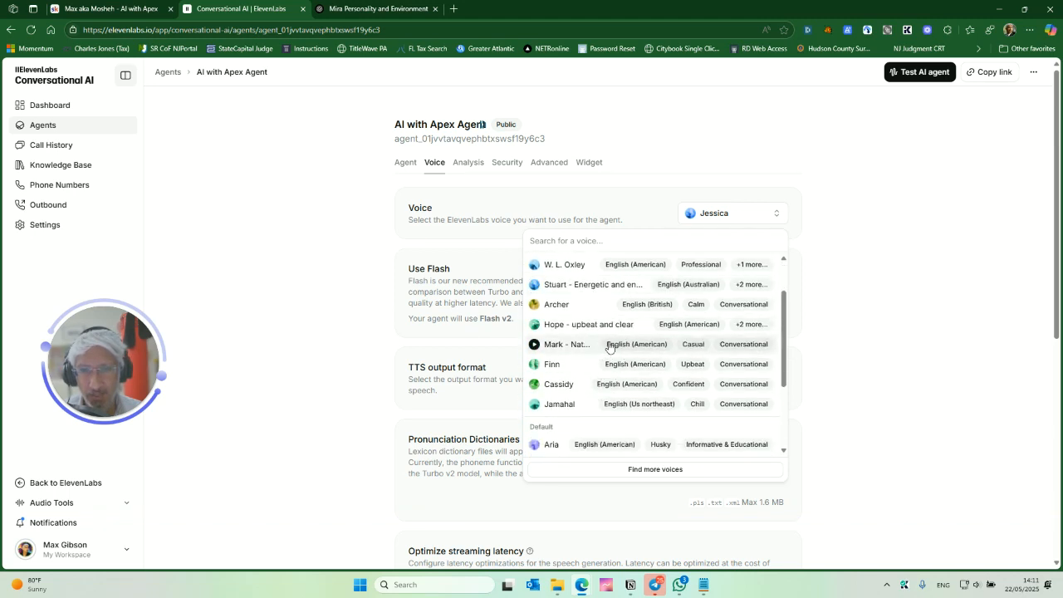
scroll(610, 336, up, 1)
scroll(621, 330, down, 1)
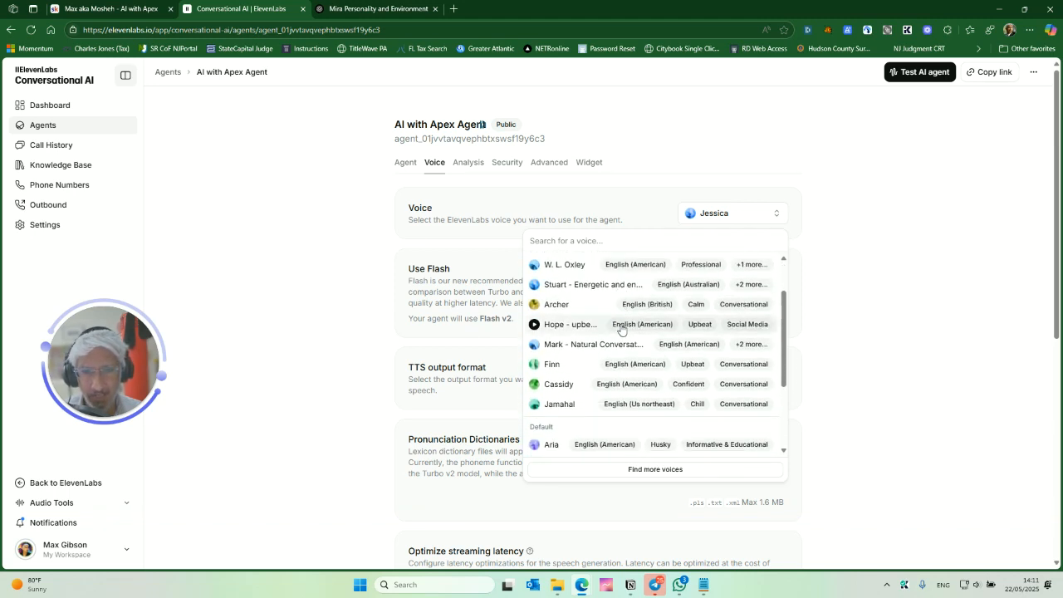
click(591, 381)
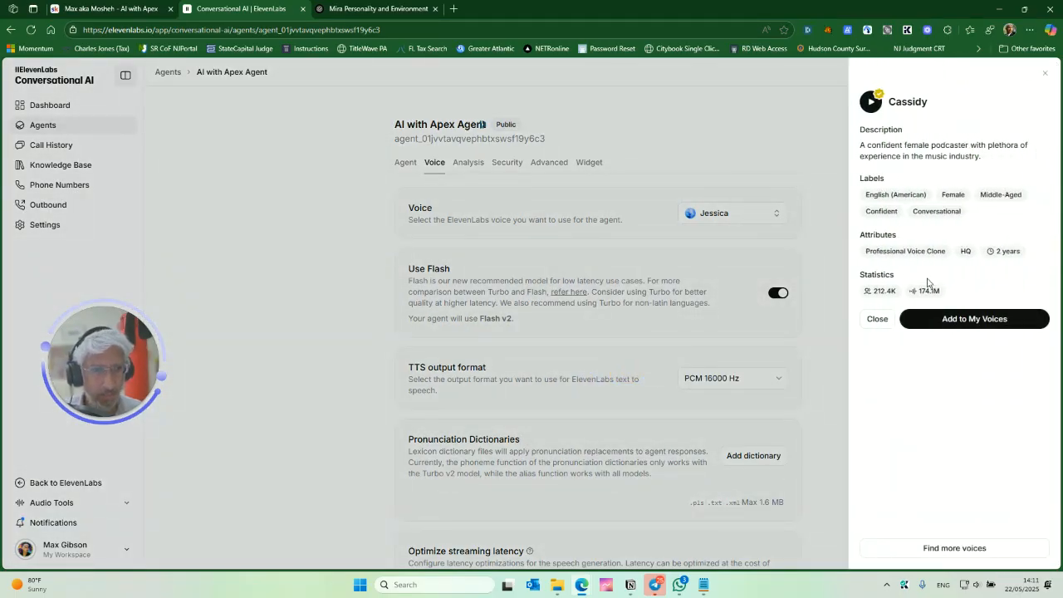
click(356, 273)
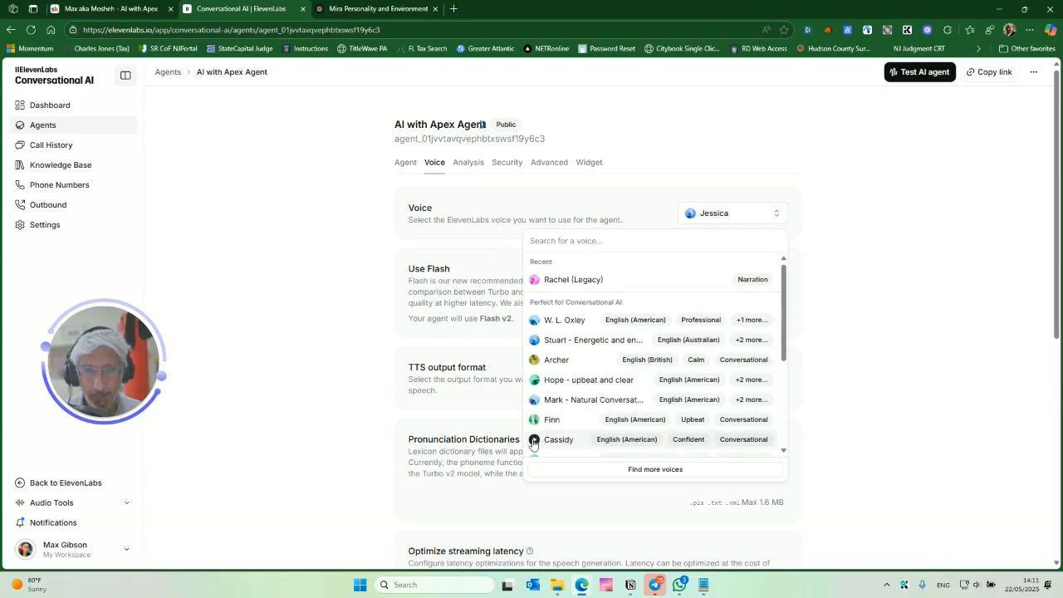
- Search the voice list for cassidy and add Cassidy to My Voices as the agent's voice
text(cassidy)
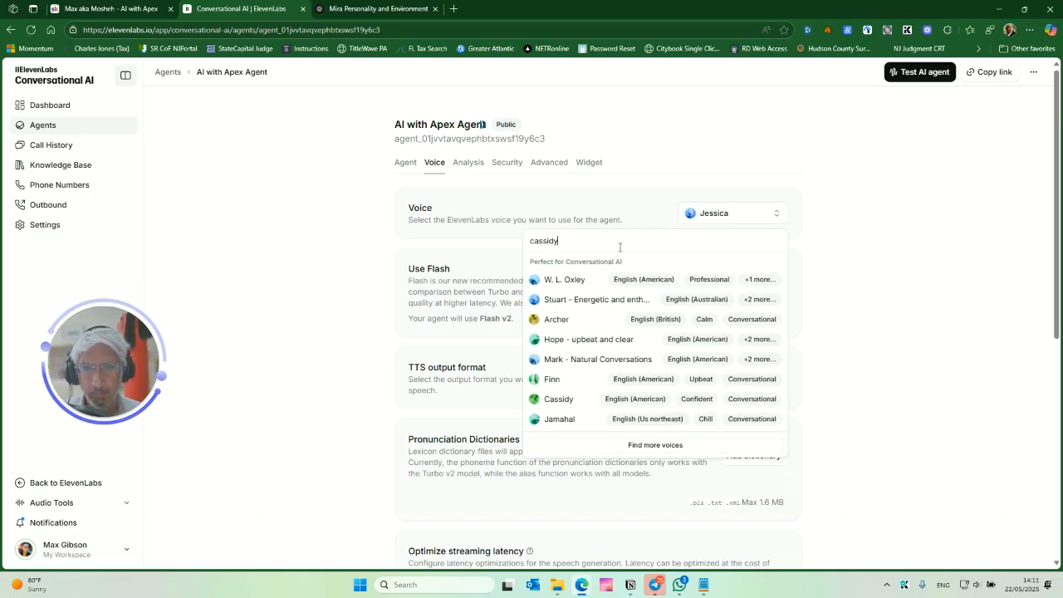
key(Down)
key(Down)
key(Down)
key(Down)
key(Down)
key(Down)
key(Down)
key(Down)
key(Up)
key(Return)
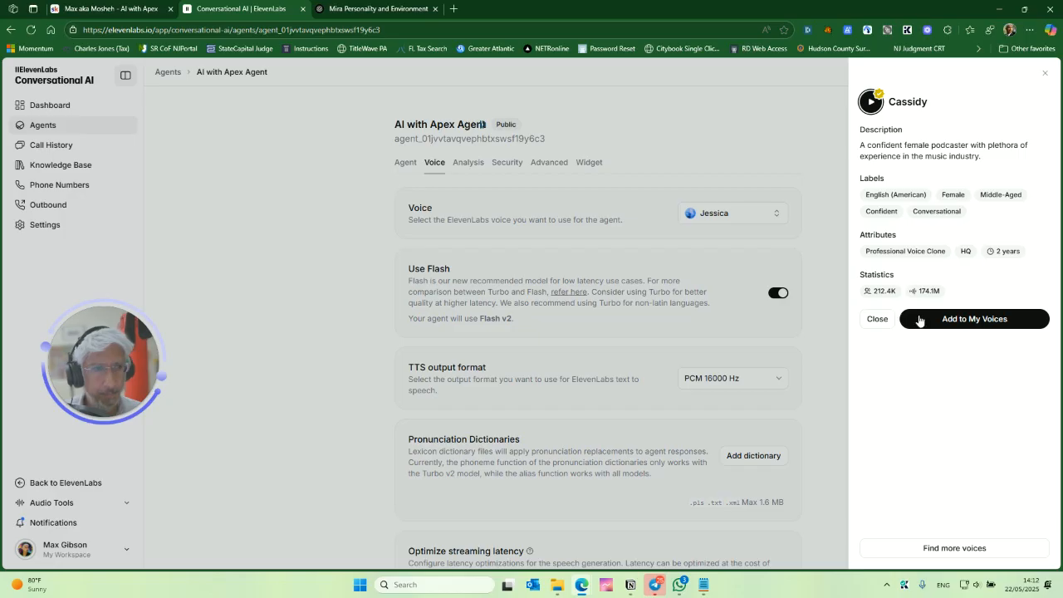
click(918, 319)
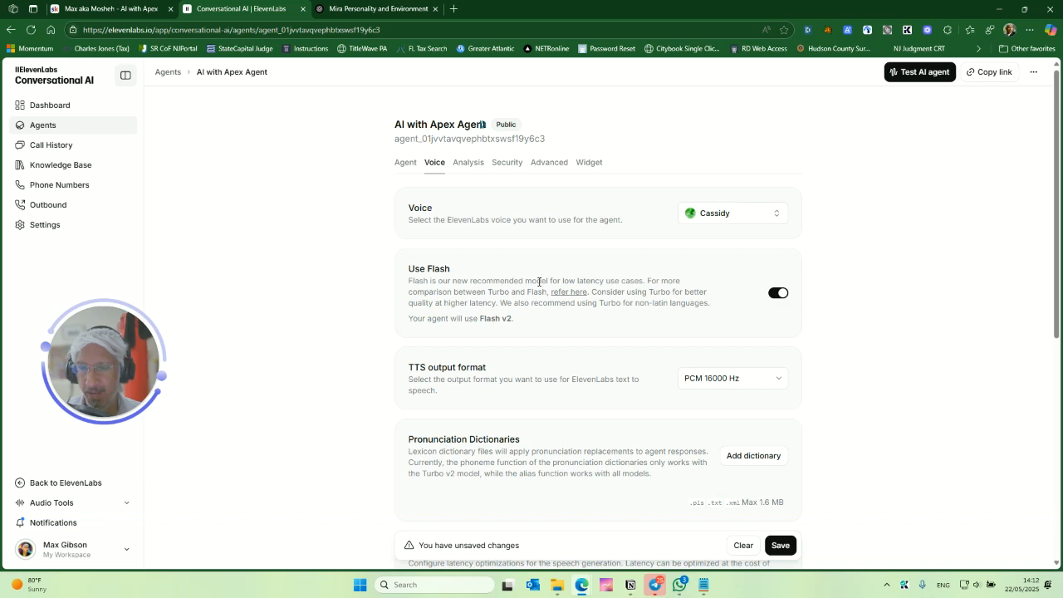
- Save the agent's voice change
scroll(549, 284, down, 1)
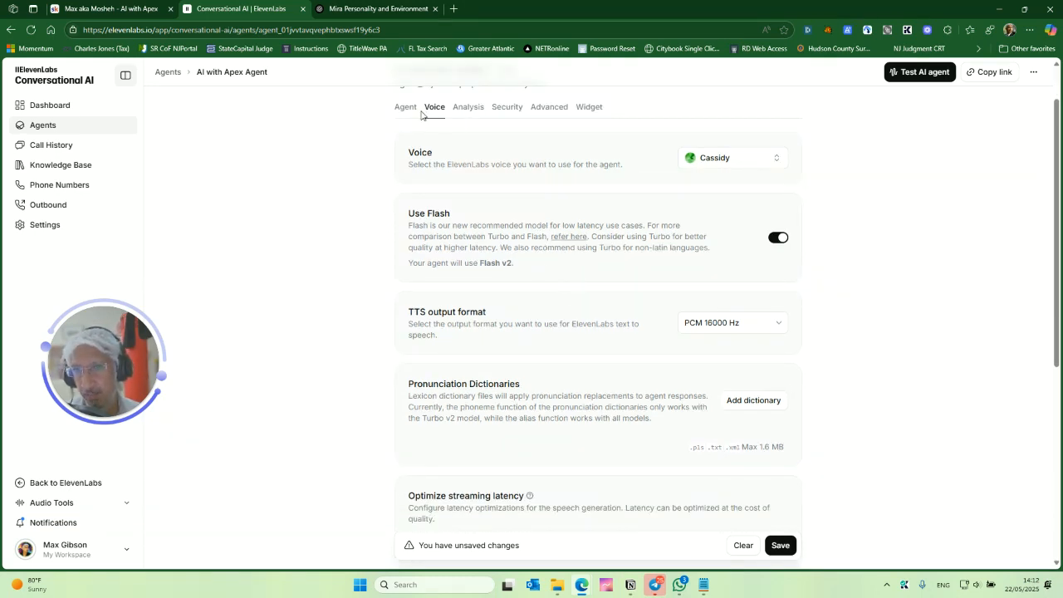
scroll(645, 223, down, 1)
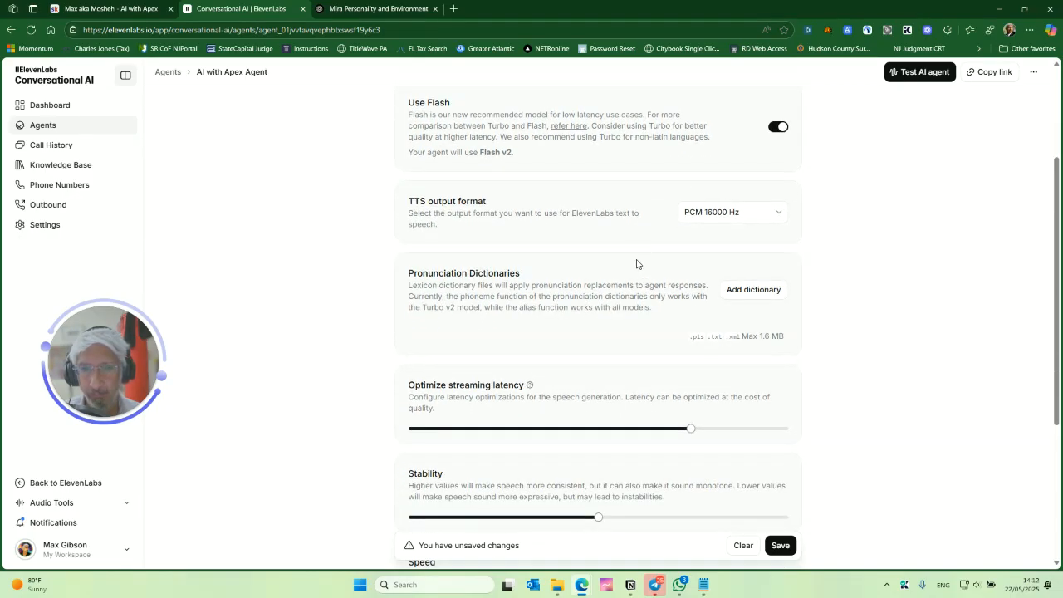
scroll(626, 249, up, 1)
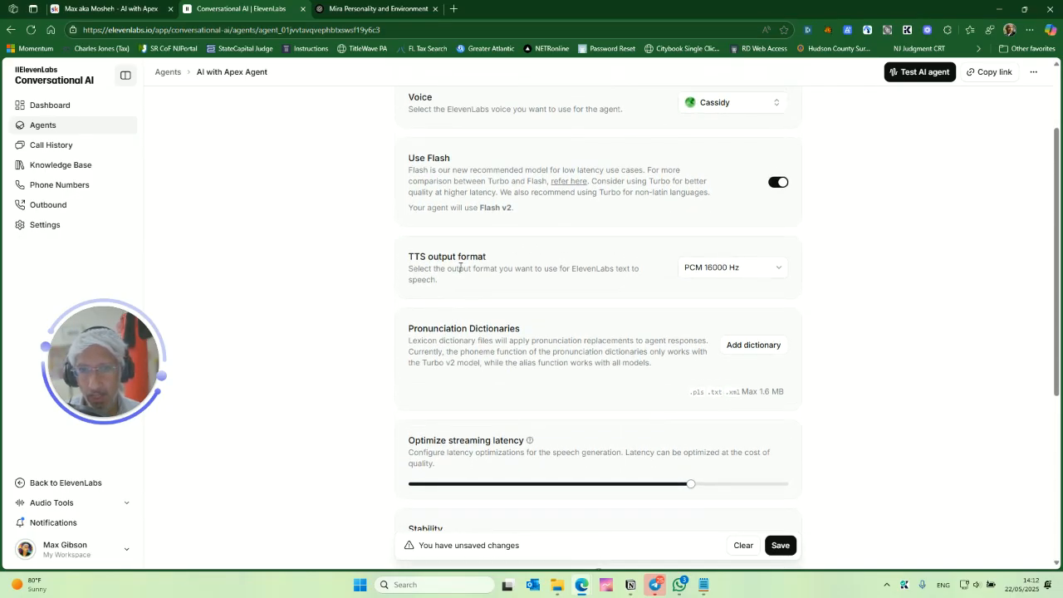
scroll(581, 283, down, 1)
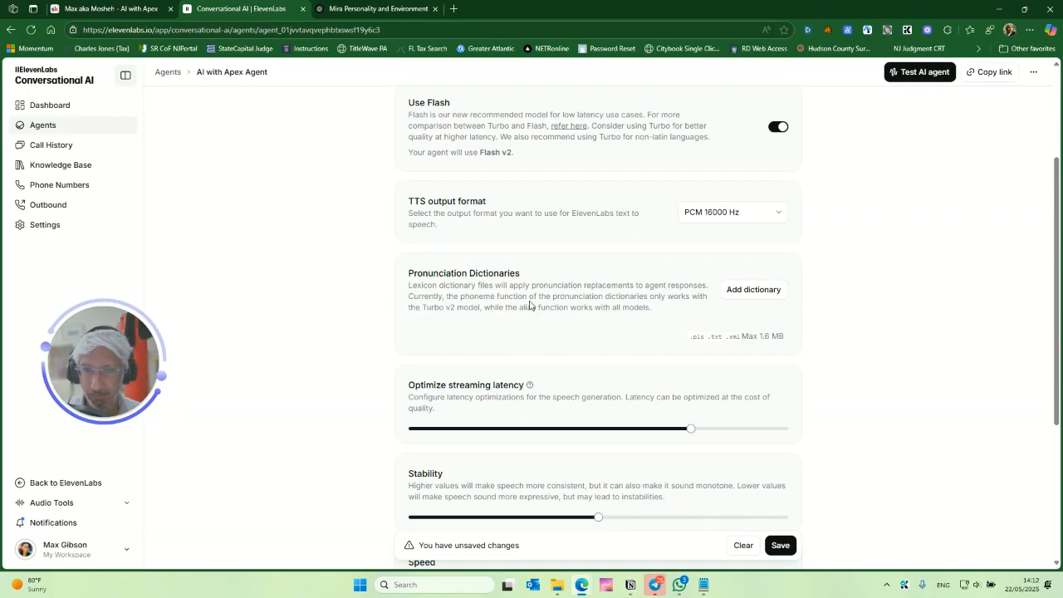
scroll(586, 247, down, 4)
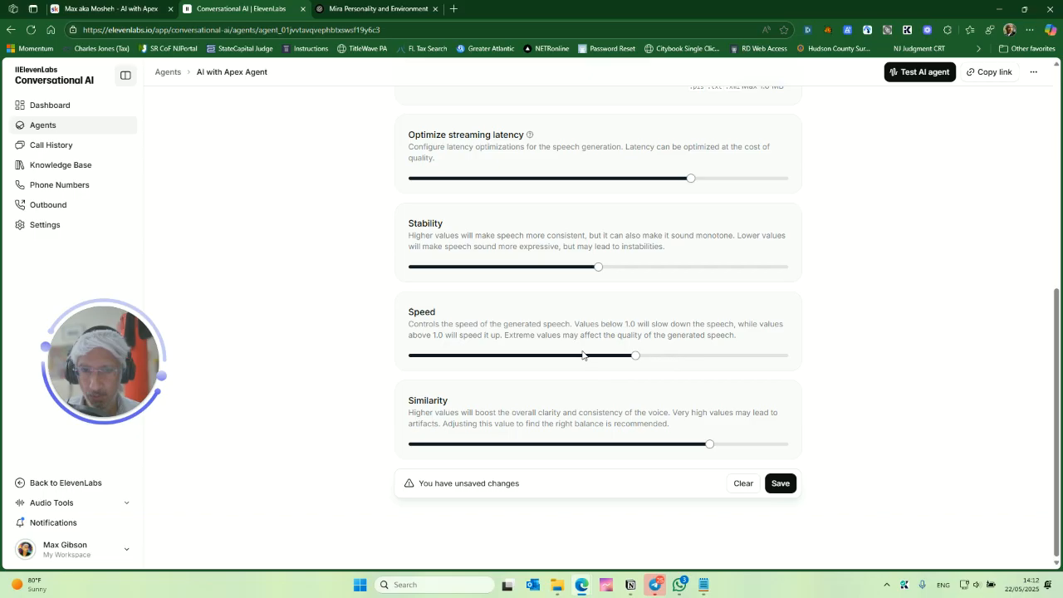
click(778, 483)
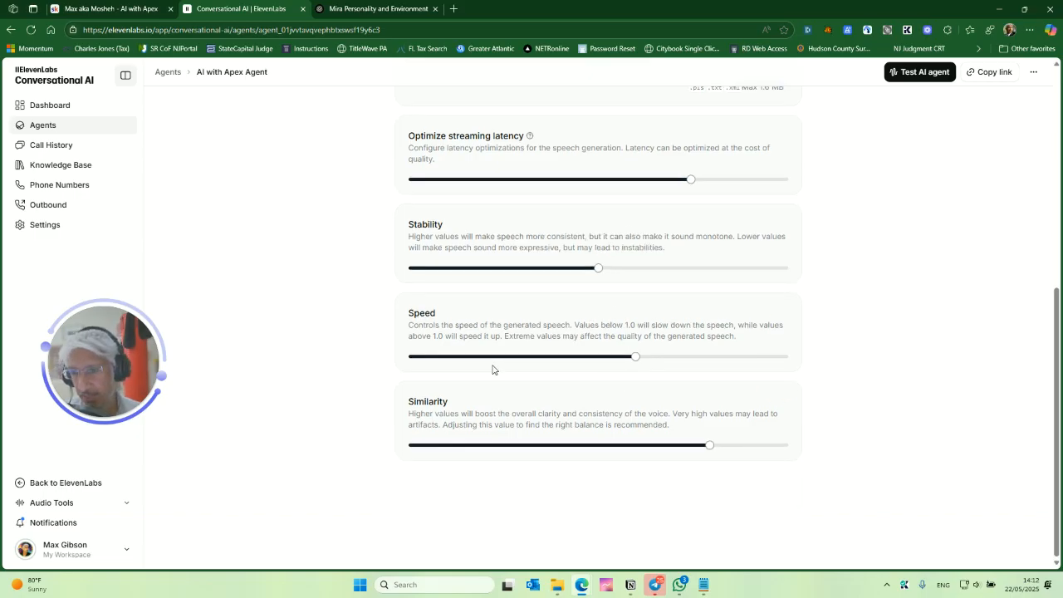
- Review the agent's Analysis and Security settings
scroll(644, 272, up, 8)
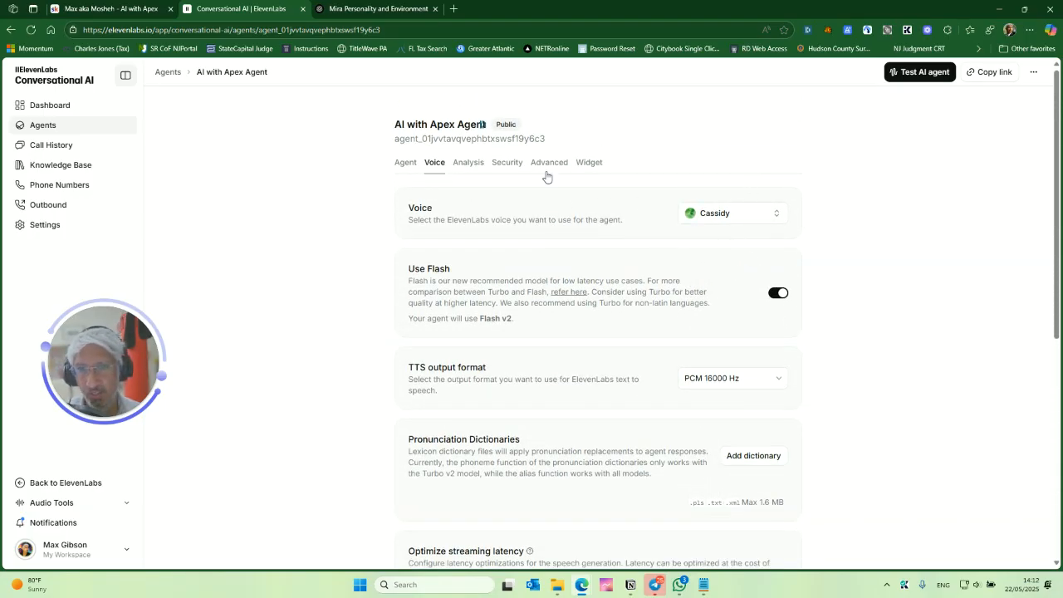
click(468, 166)
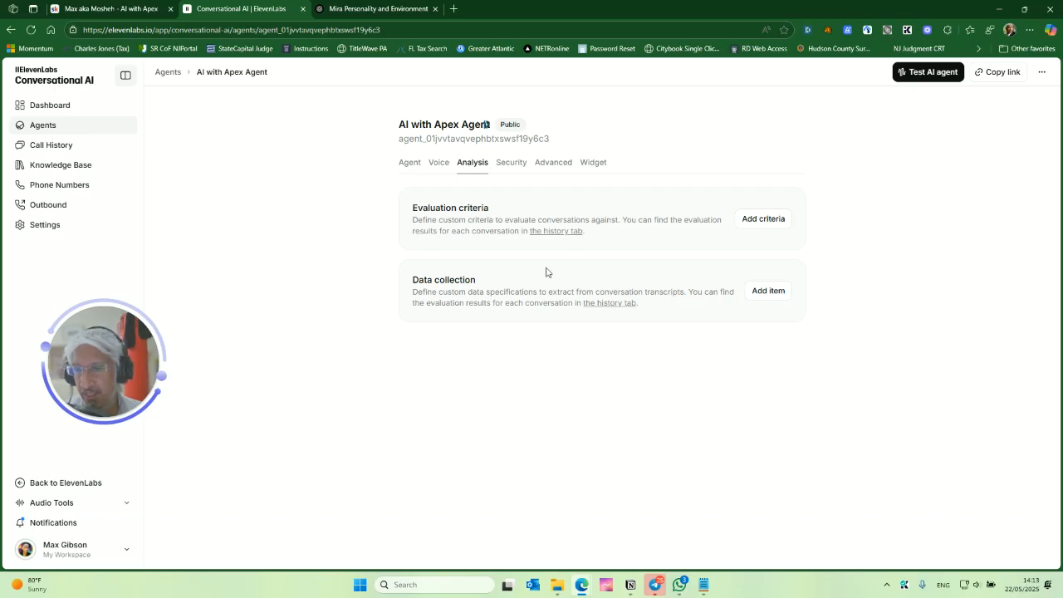
click(510, 164)
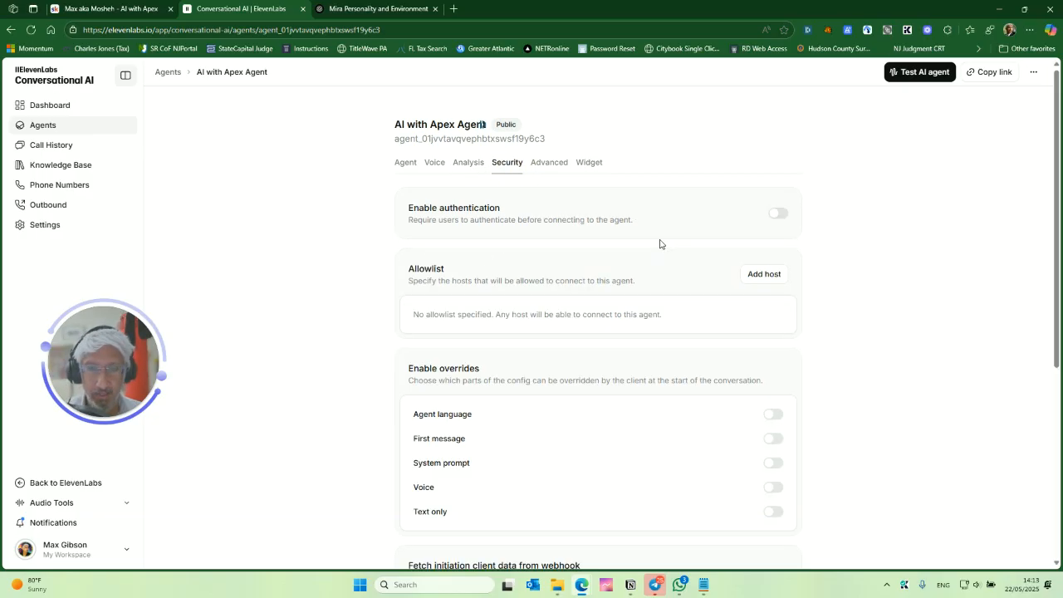
scroll(360, 280, down, 2)
scroll(363, 285, up, 2)
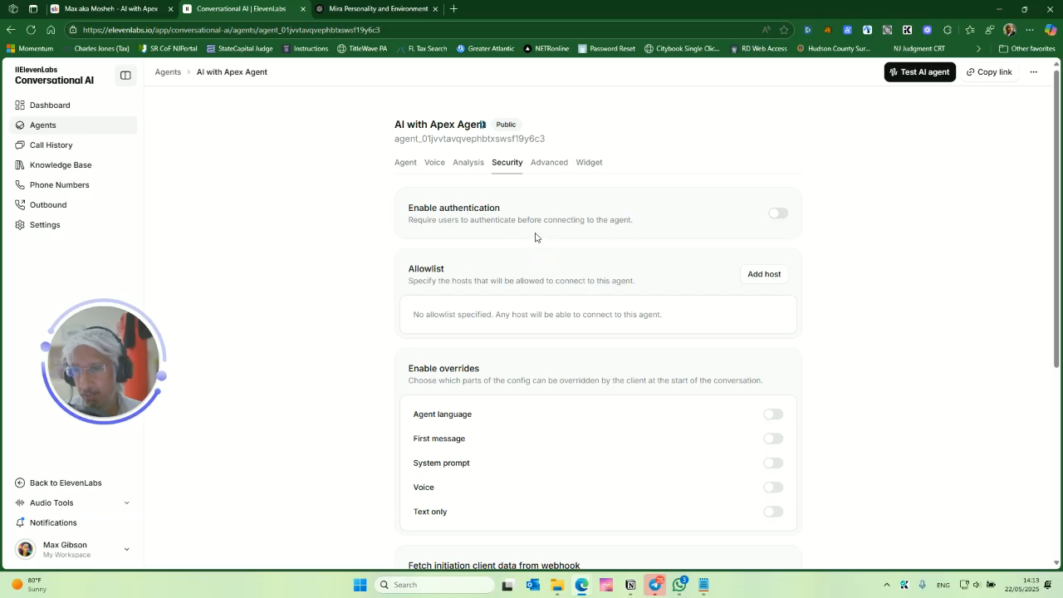
scroll(620, 236, down, 1)
scroll(552, 266, up, 1)
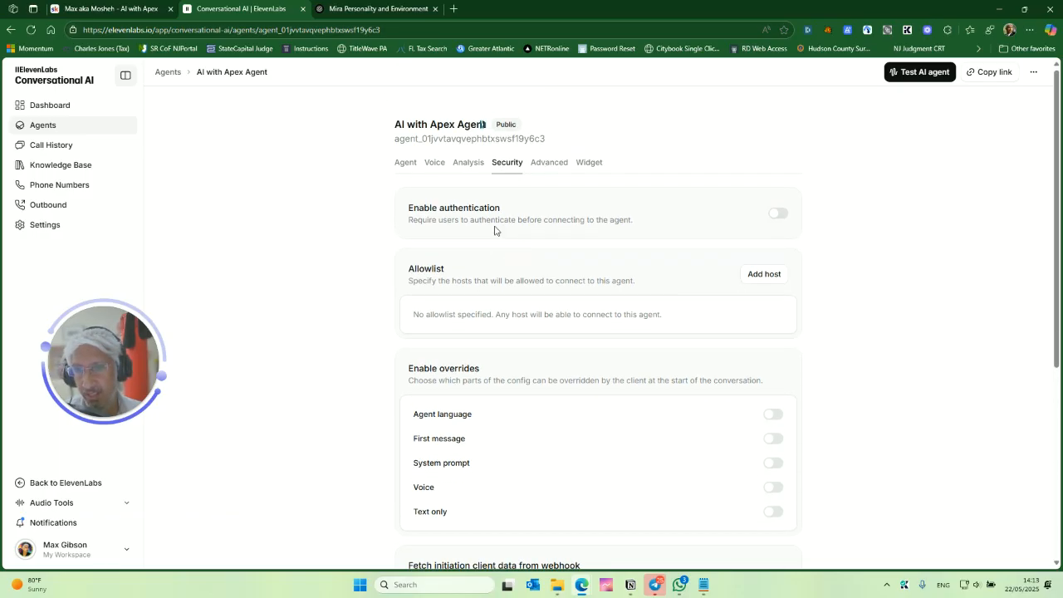
scroll(473, 257, down, 3)
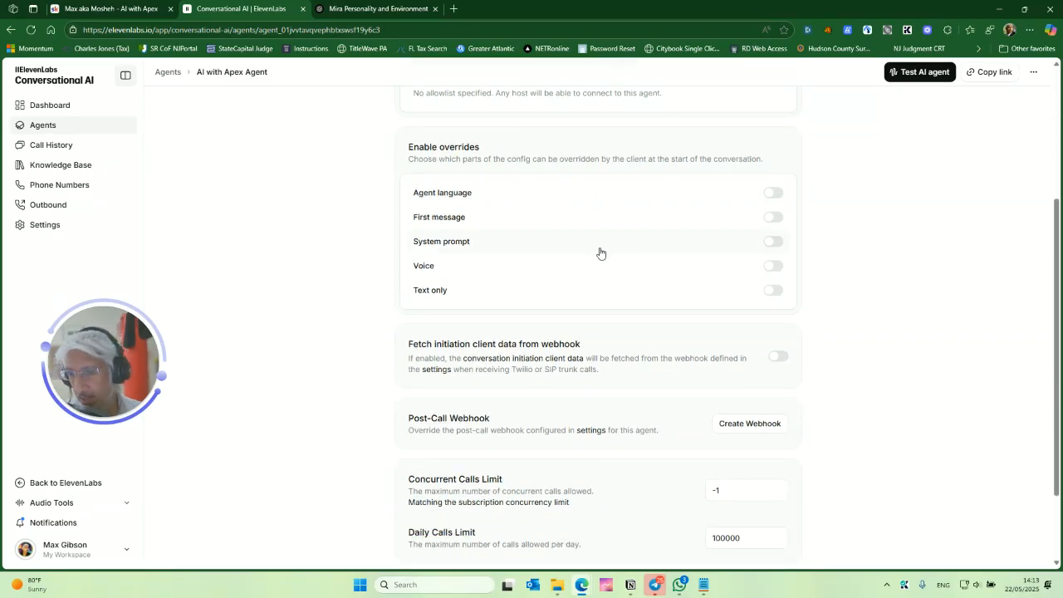
scroll(624, 234, down, 2)
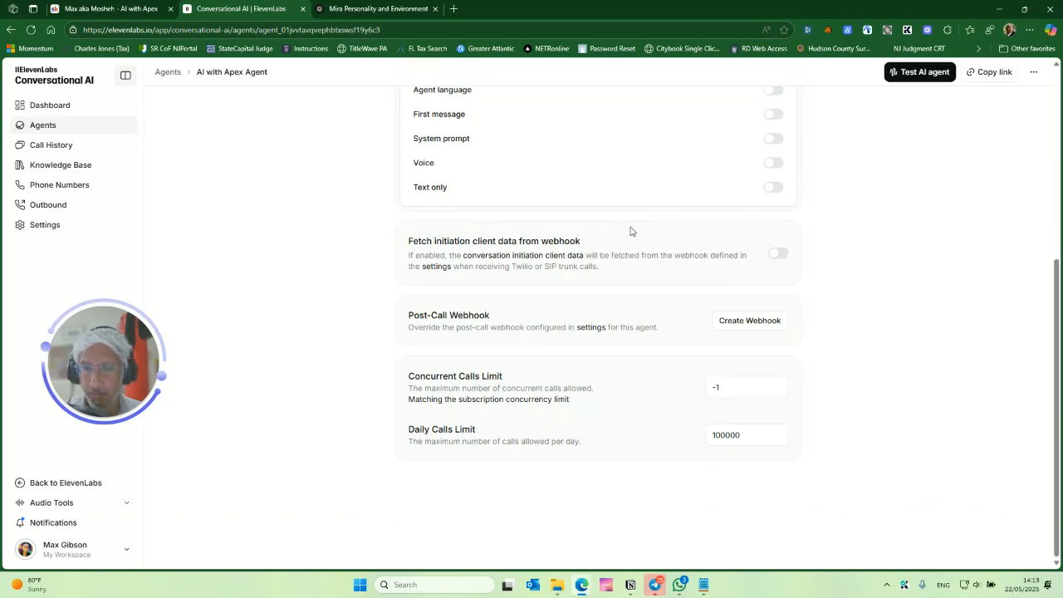
scroll(635, 234, up, 2)
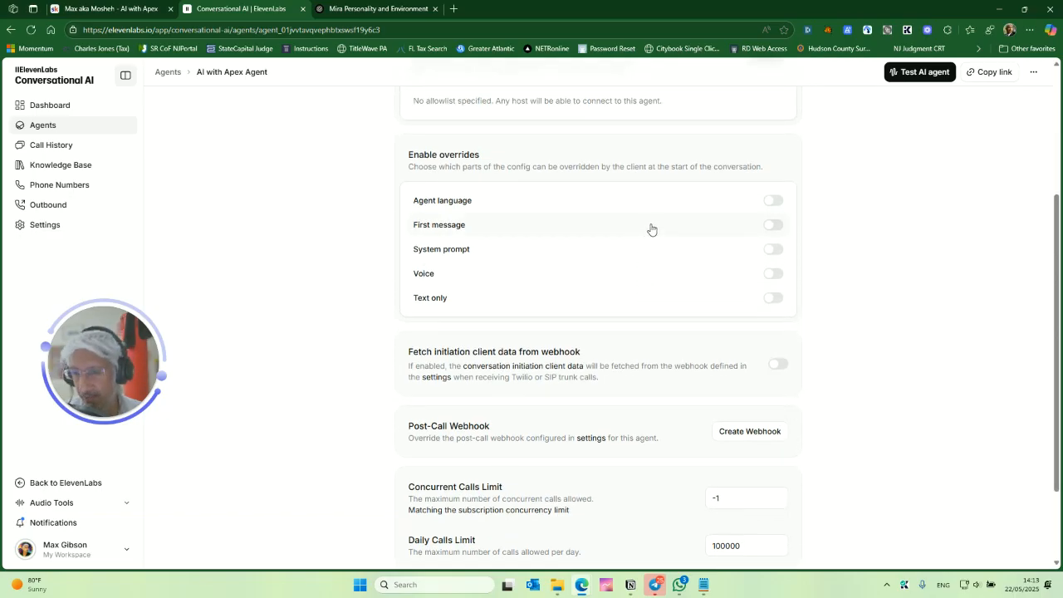
scroll(651, 233, down, 2)
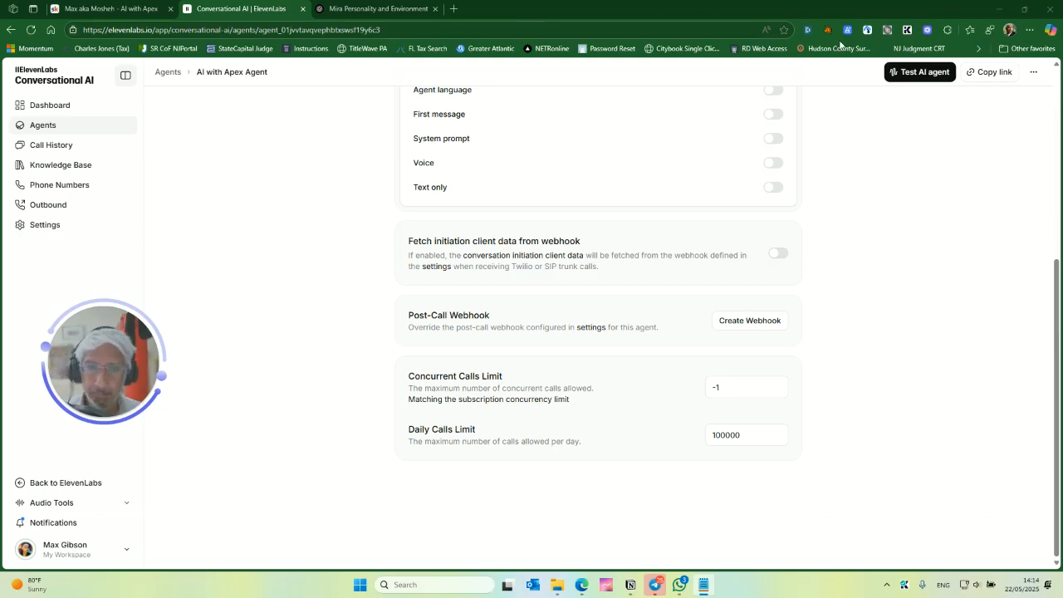
scroll(901, 220, up, 5)
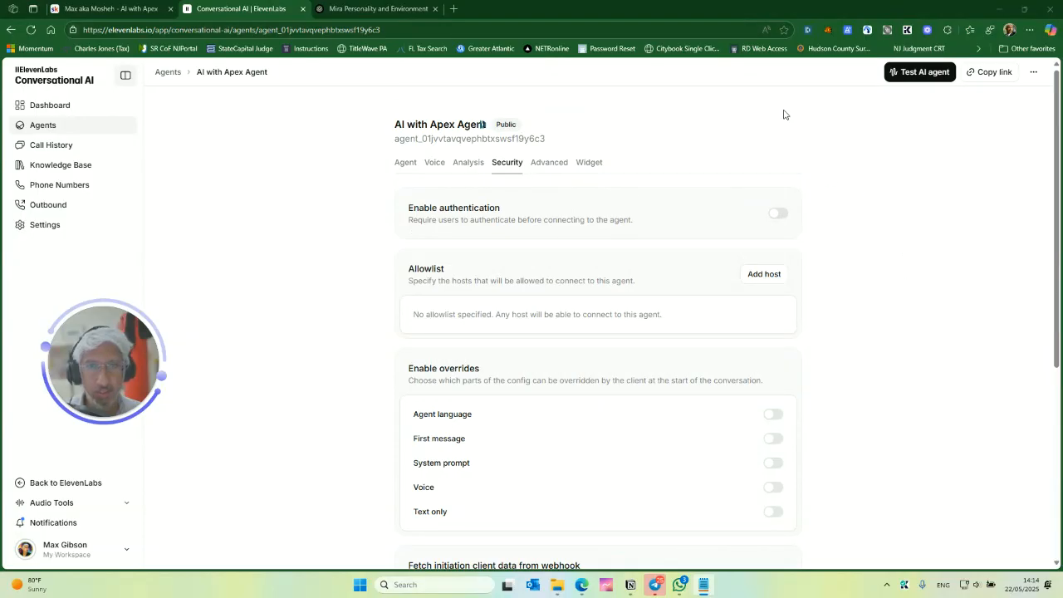
- Review the agent's Advanced settings, including timeouts and RAG configuration
click(548, 162)
scroll(697, 178, down, 1)
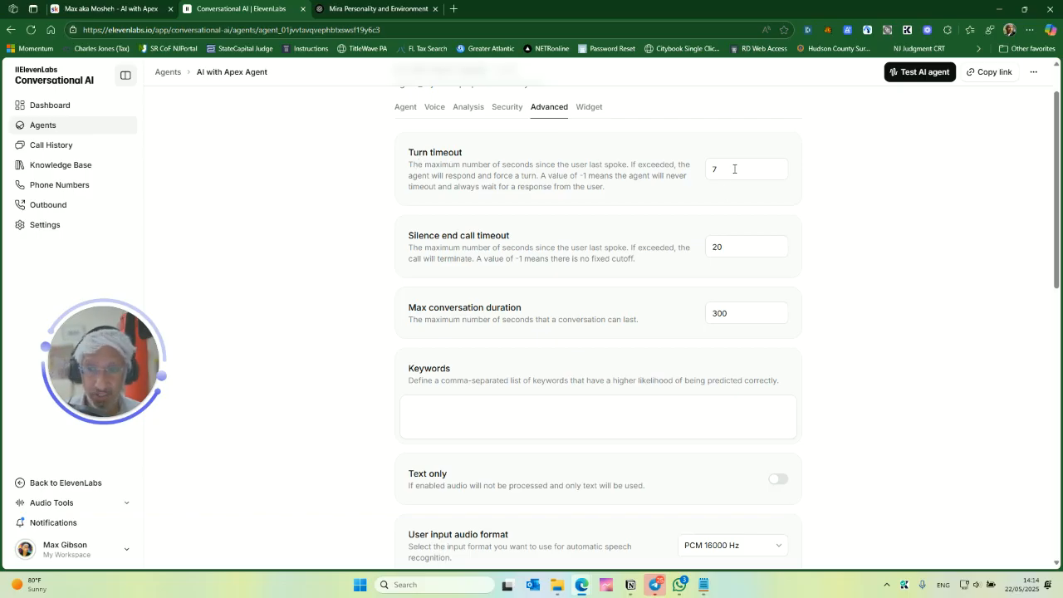
scroll(603, 216, down, 1)
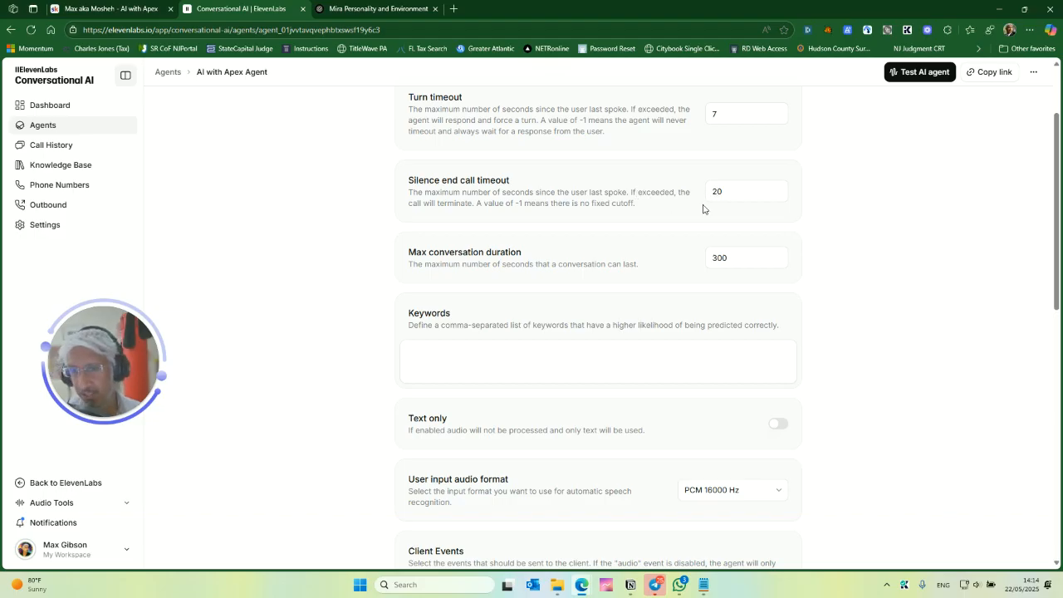
scroll(647, 187, down, 1)
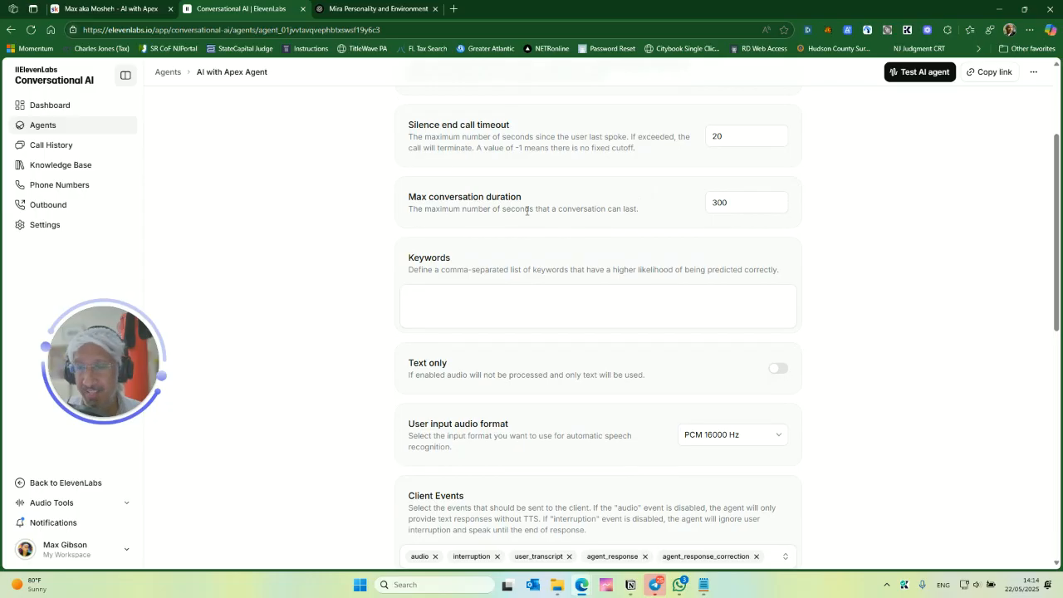
scroll(669, 264, up, 1)
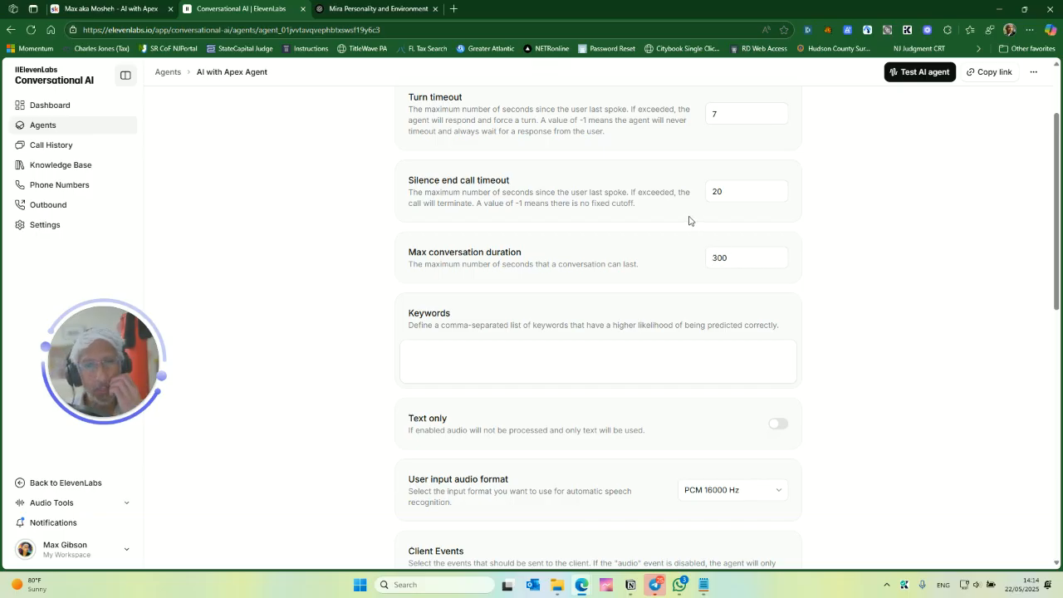
scroll(629, 249, down, 2)
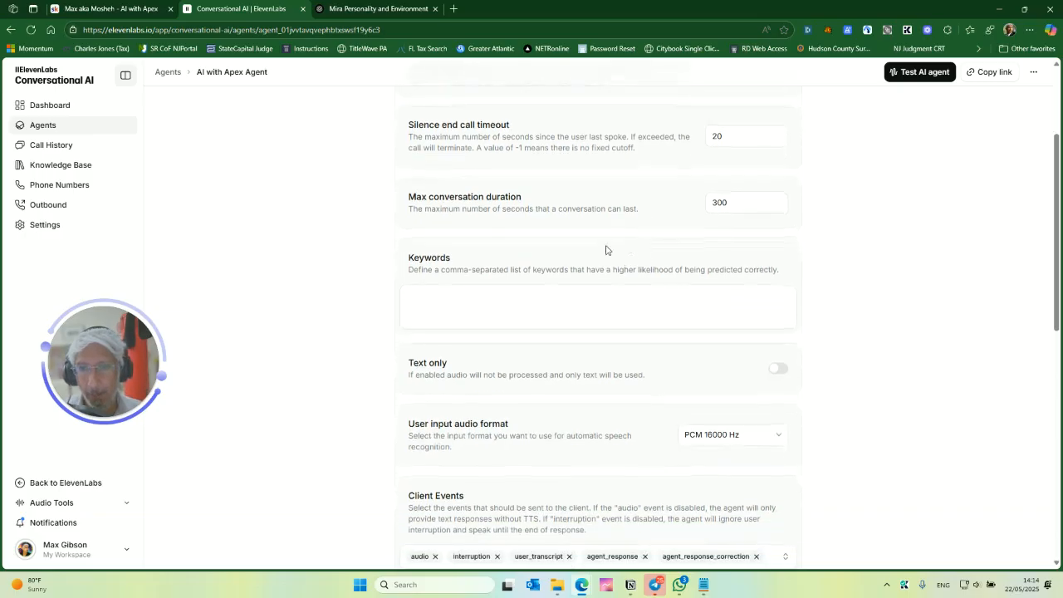
triple_click(596, 216)
click(553, 214)
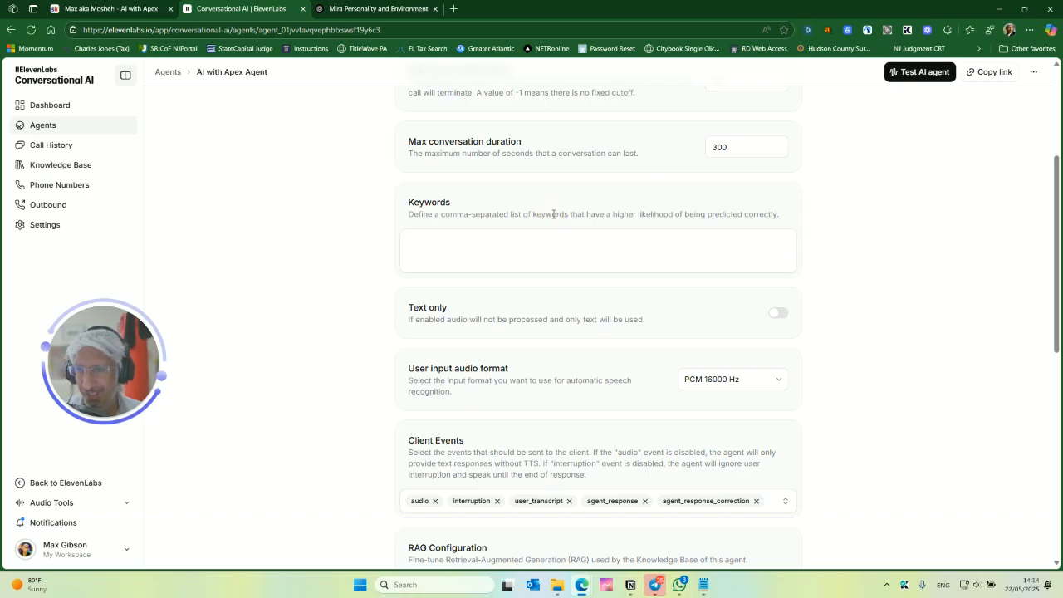
scroll(557, 221, down, 2)
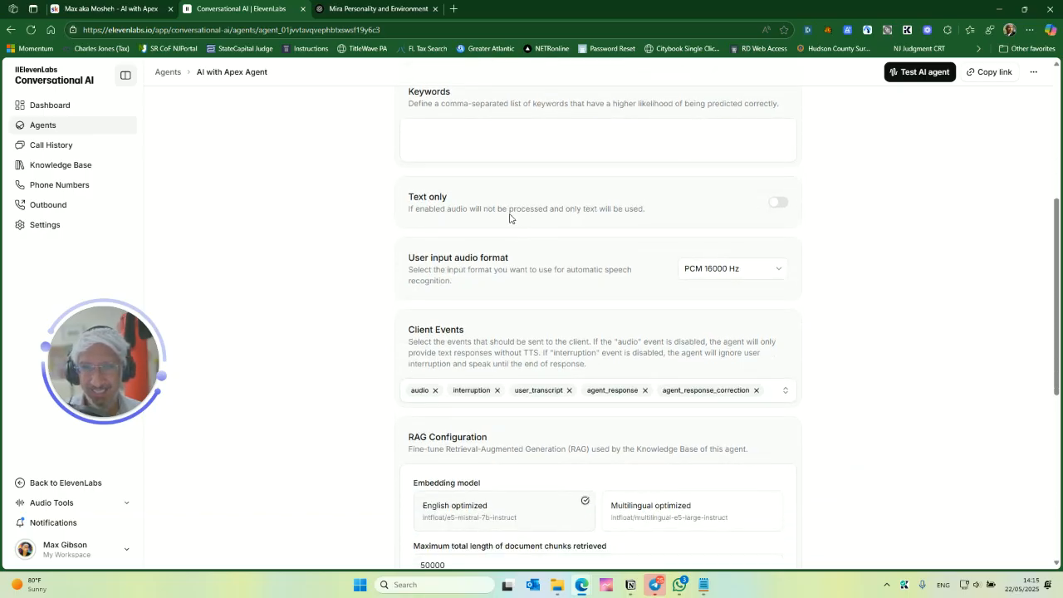
scroll(531, 224, up, 1)
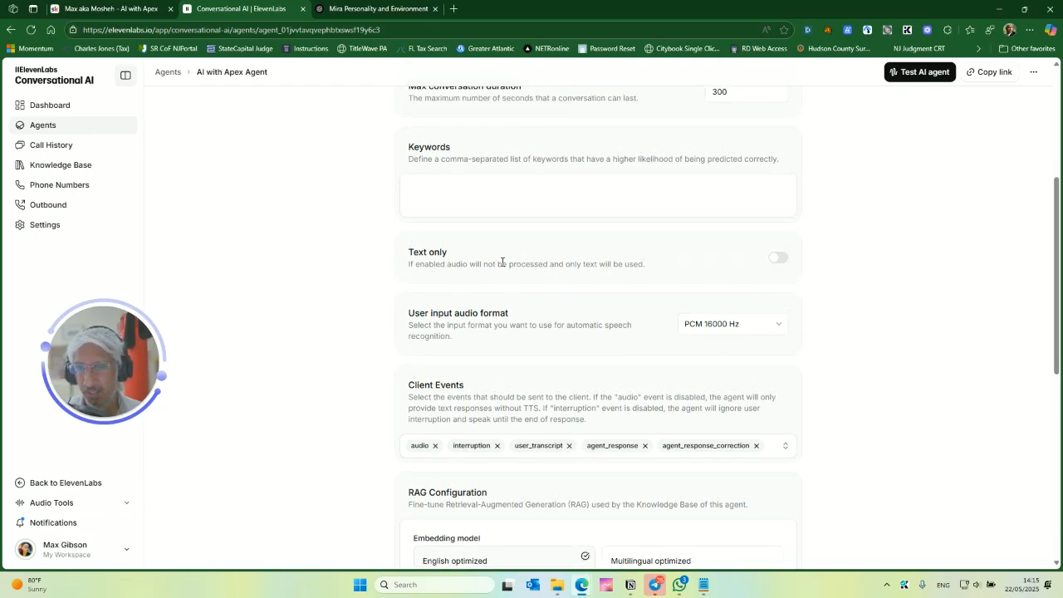
scroll(529, 264, down, 1)
scroll(540, 246, down, 2)
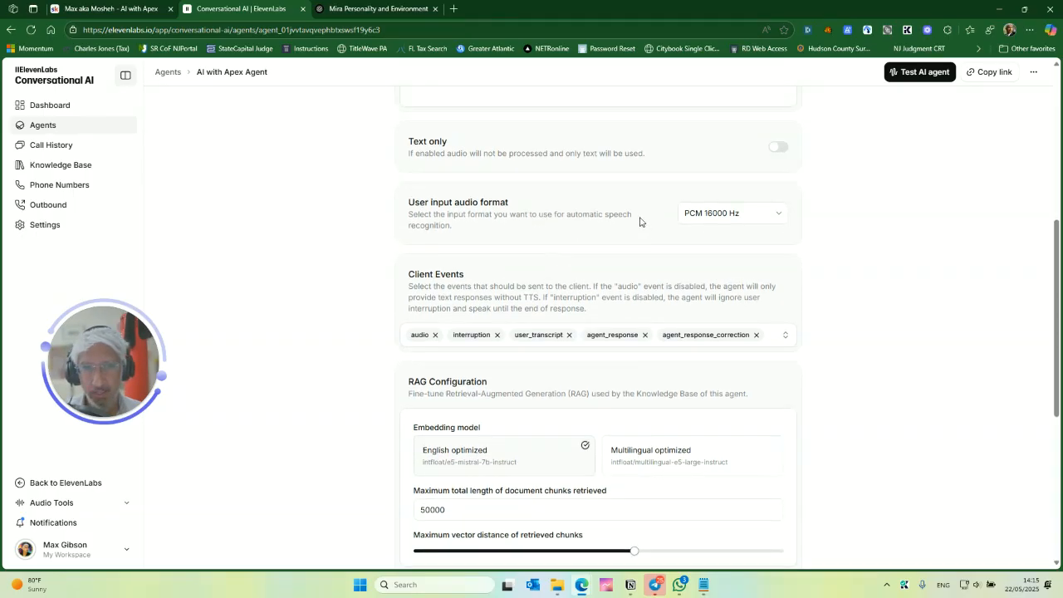
scroll(493, 289, down, 1)
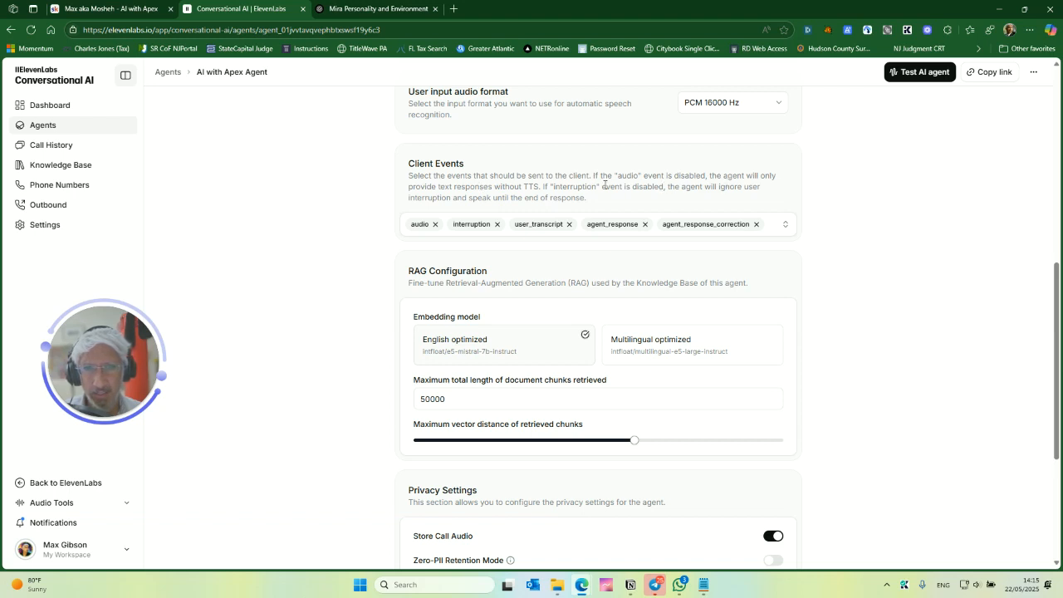
- Review the client event options, RAG configuration and privacy settings in the agent's Advanced settings
click(785, 224)
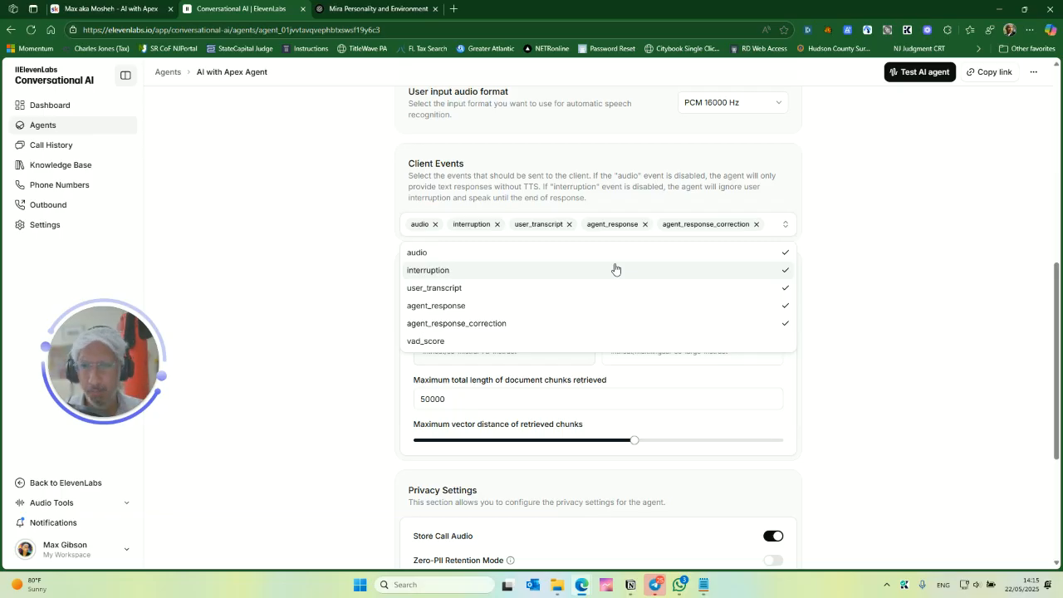
scroll(605, 304, down, 1)
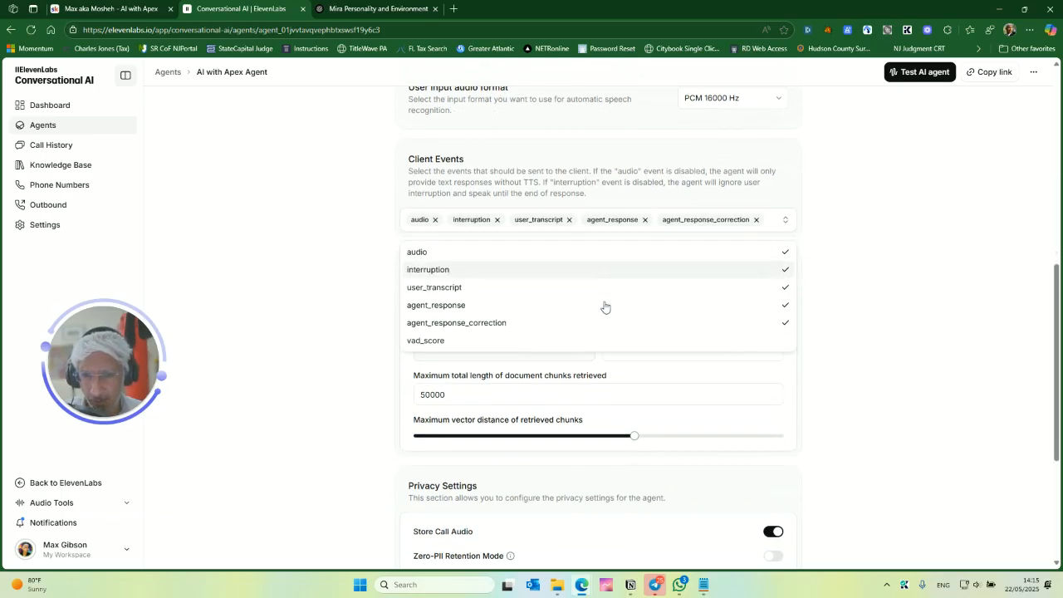
click(863, 248)
scroll(532, 221, up, 1)
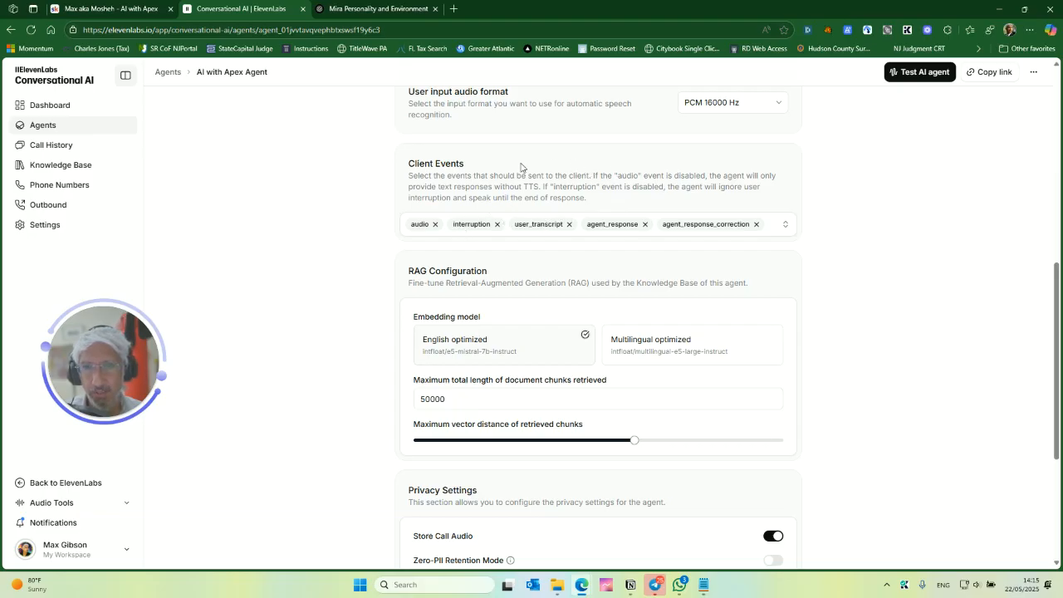
click(407, 230)
scroll(496, 211, down, 1)
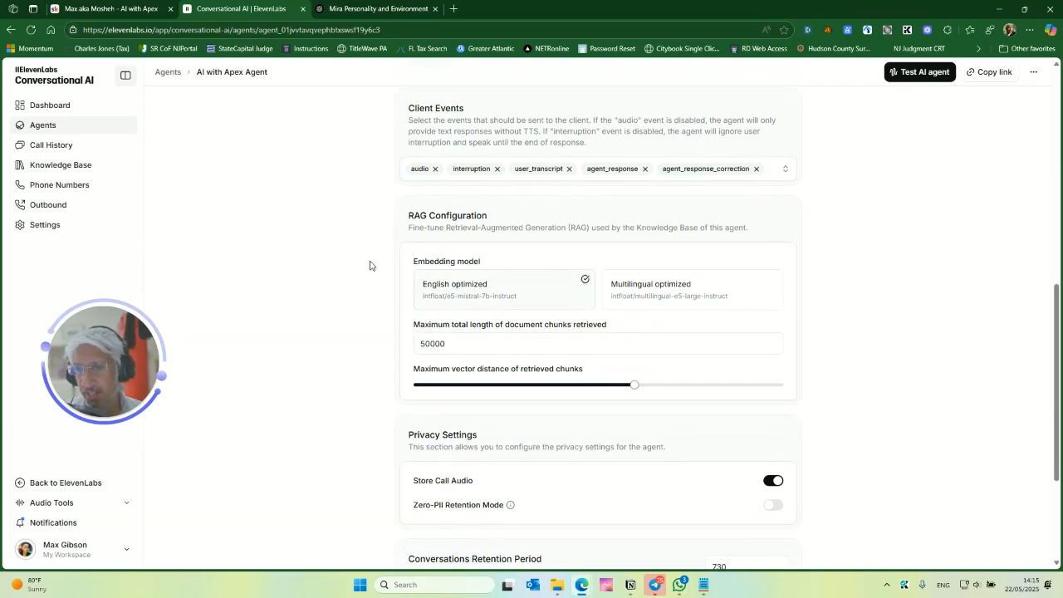
scroll(366, 249, down, 1)
scroll(386, 269, up, 1)
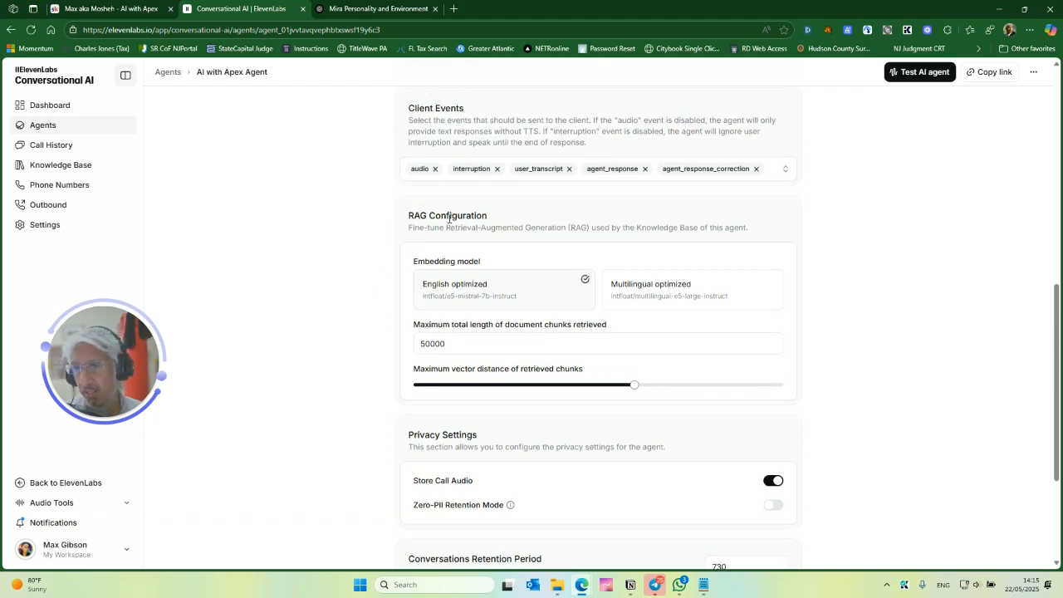
scroll(538, 277, down, 1)
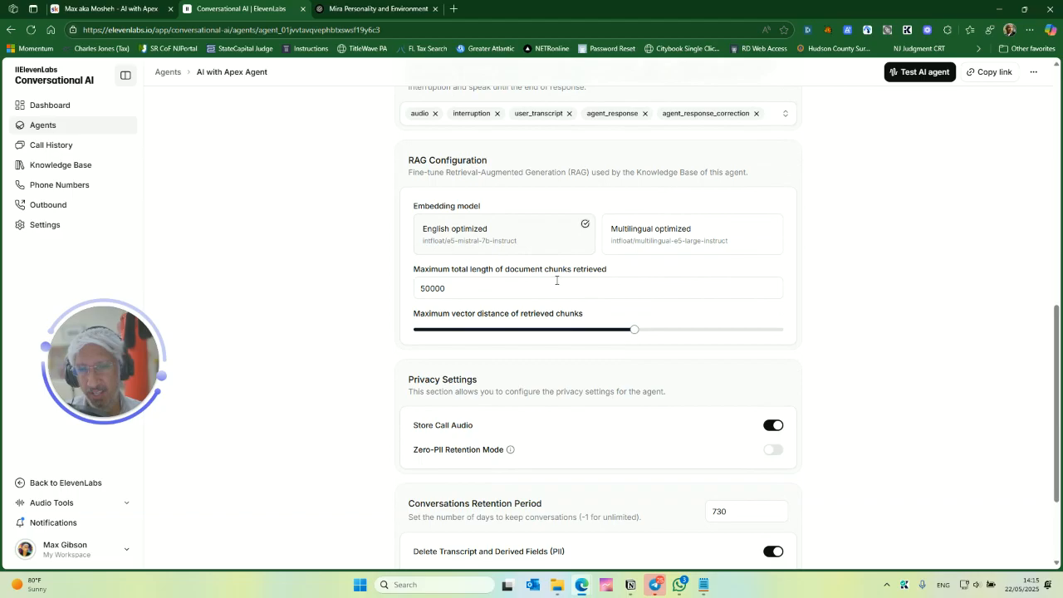
scroll(556, 280, down, 1)
scroll(623, 316, up, 1)
mouse_move(633, 331)
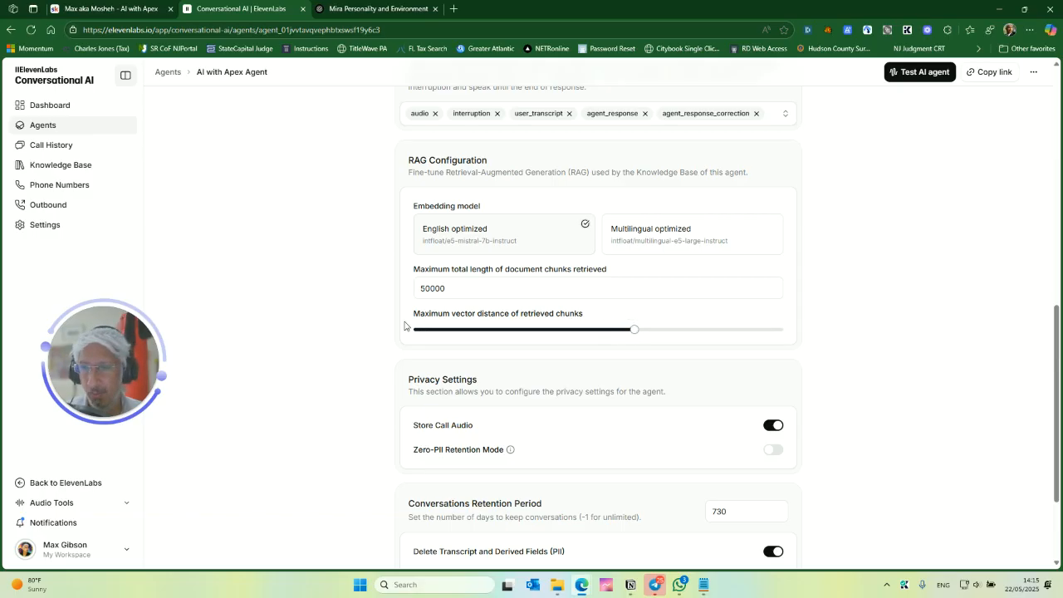
scroll(396, 338, down, 1)
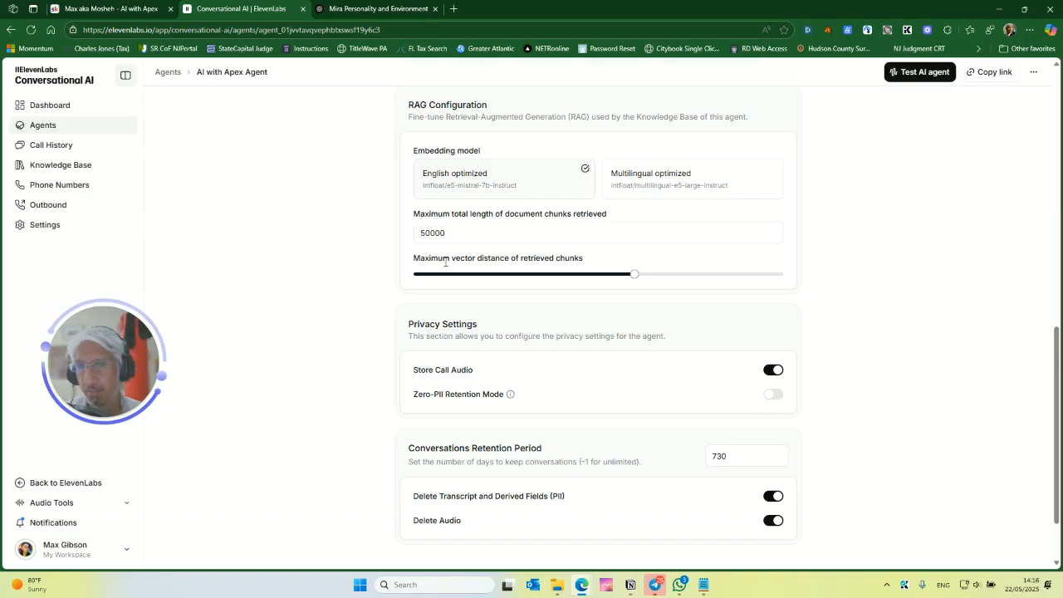
mouse_move(632, 280)
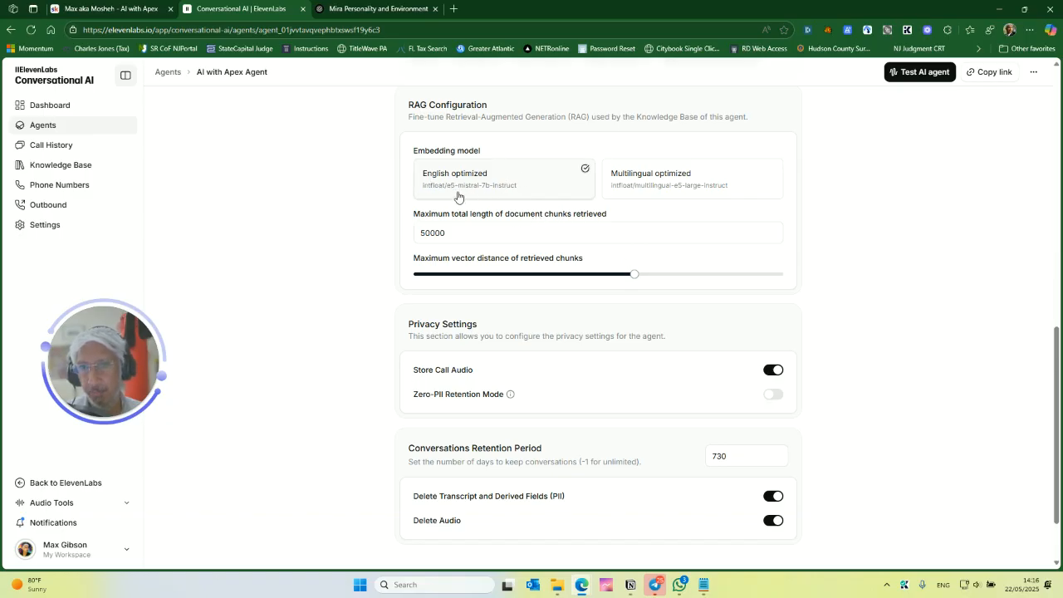
scroll(465, 195, up, 1)
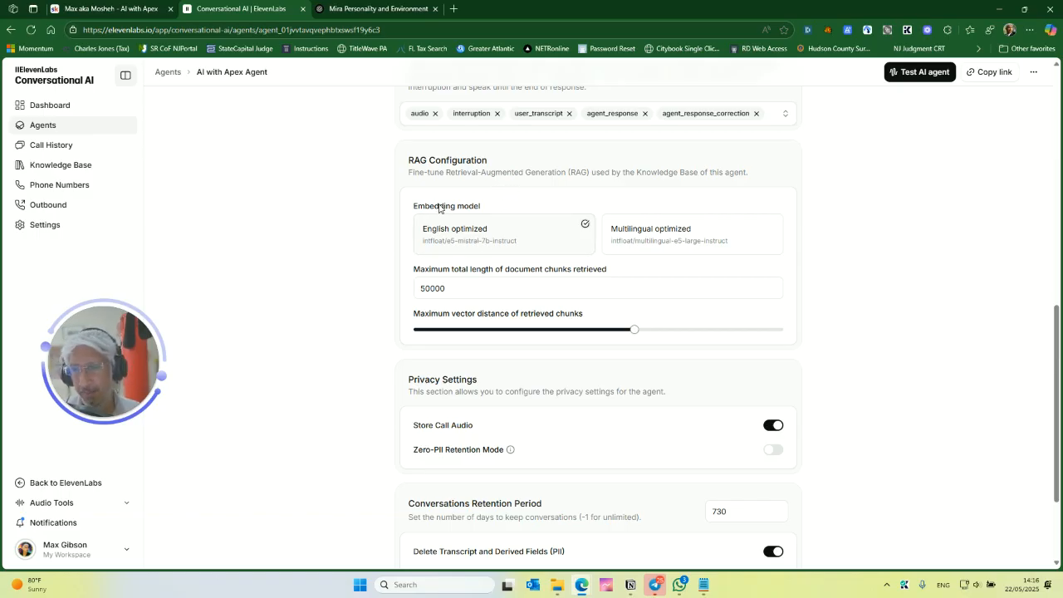
scroll(636, 233, down, 1)
scroll(636, 233, down, 3)
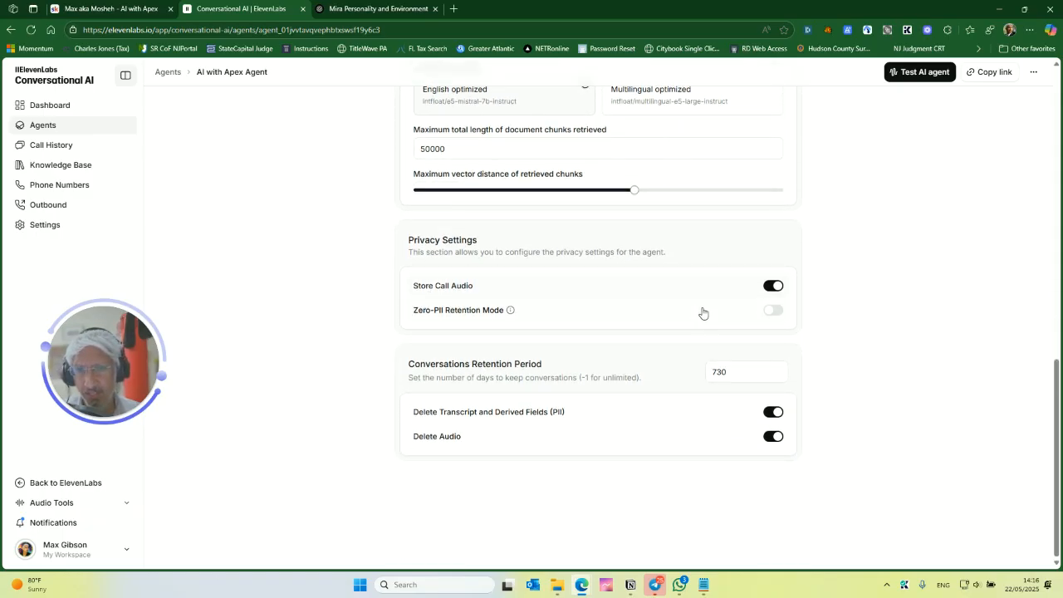
- Set the conversations retention period to 365 days and save the agent
double_click(742, 368)
text(365)
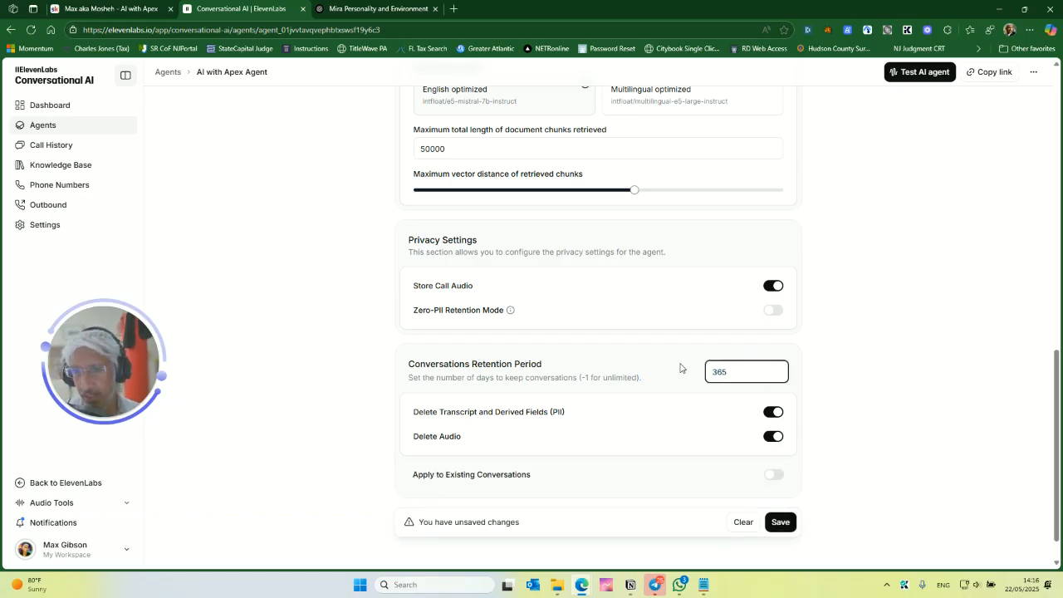
click(303, 446)
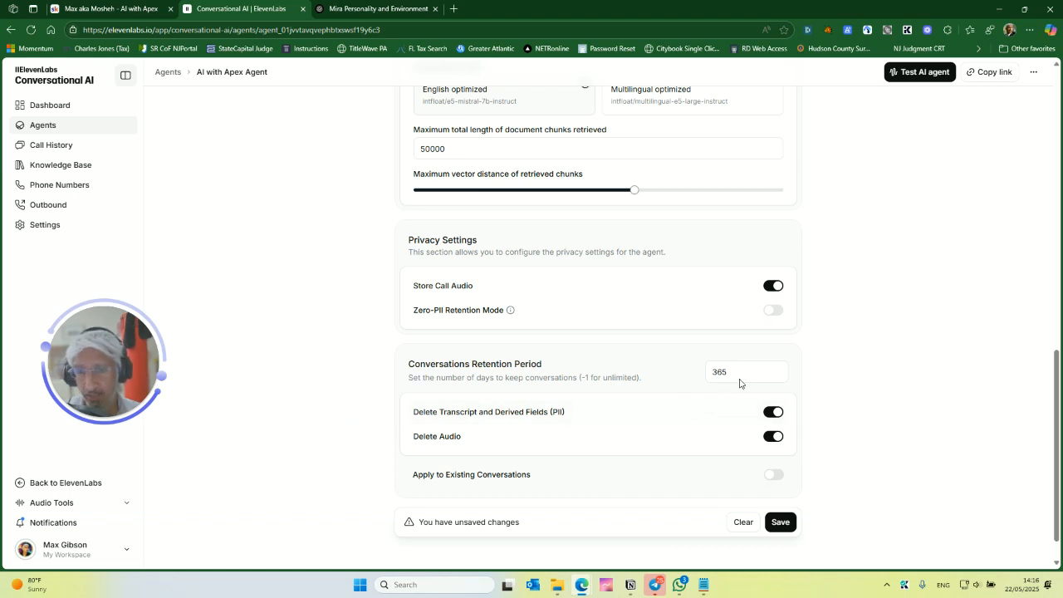
scroll(744, 396, down, 1)
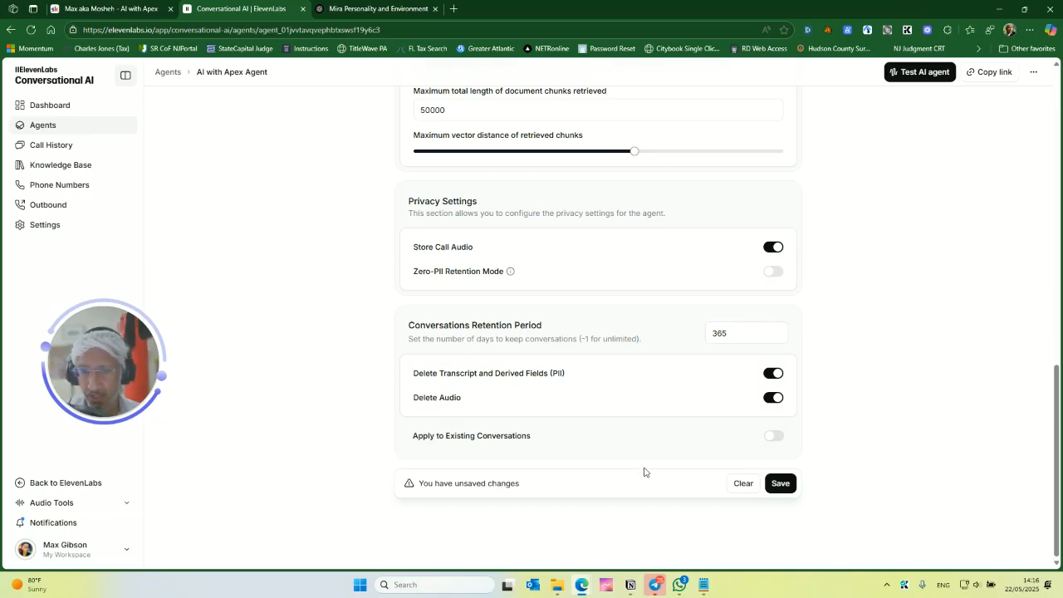
click(778, 479)
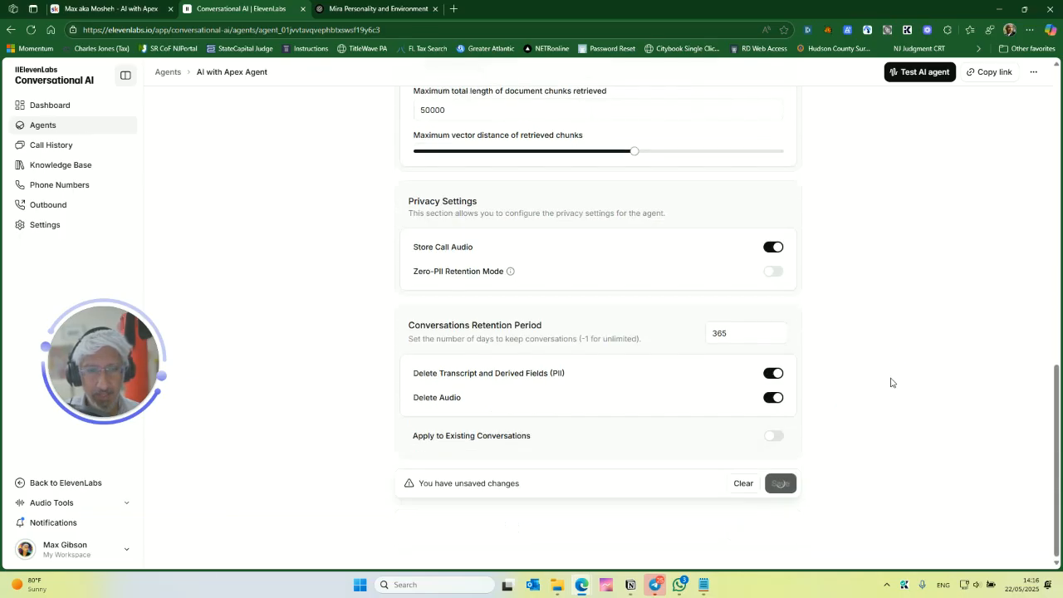
- Copy the agent's widget embed code
scroll(882, 386, up, 10)
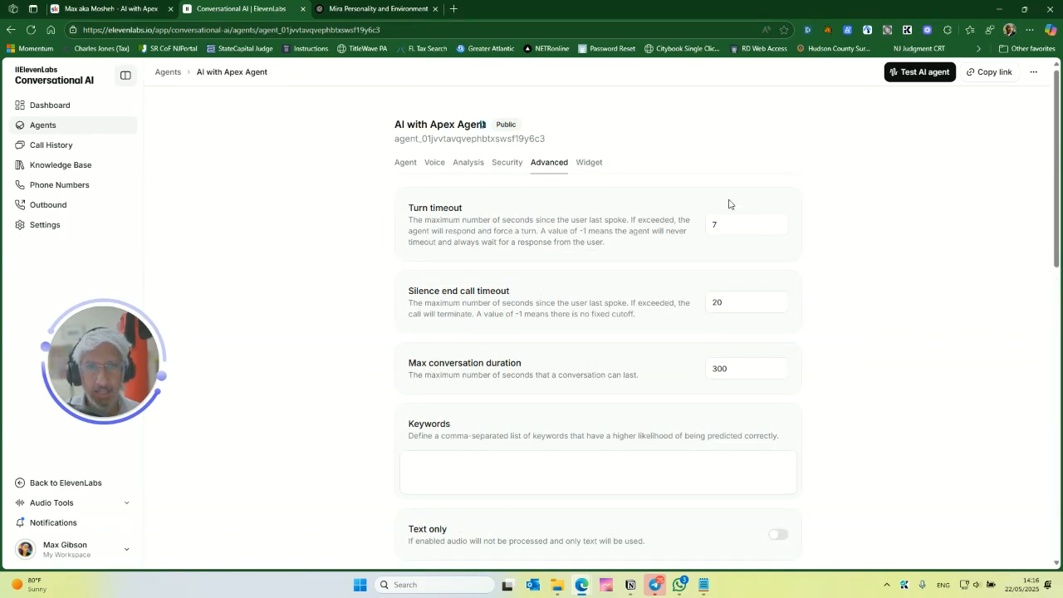
click(589, 162)
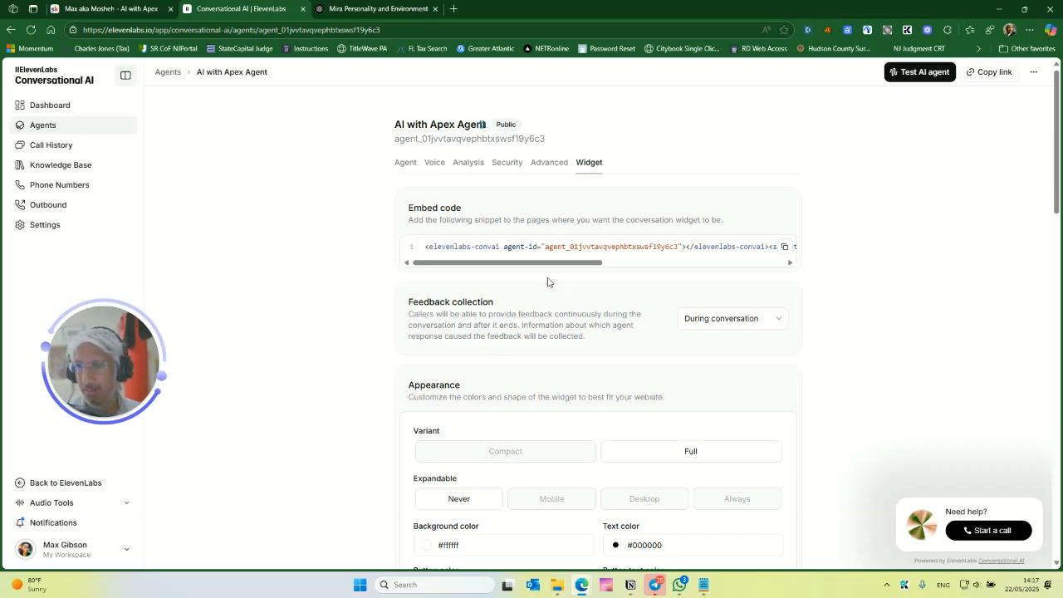
drag(555, 264, 496, 269)
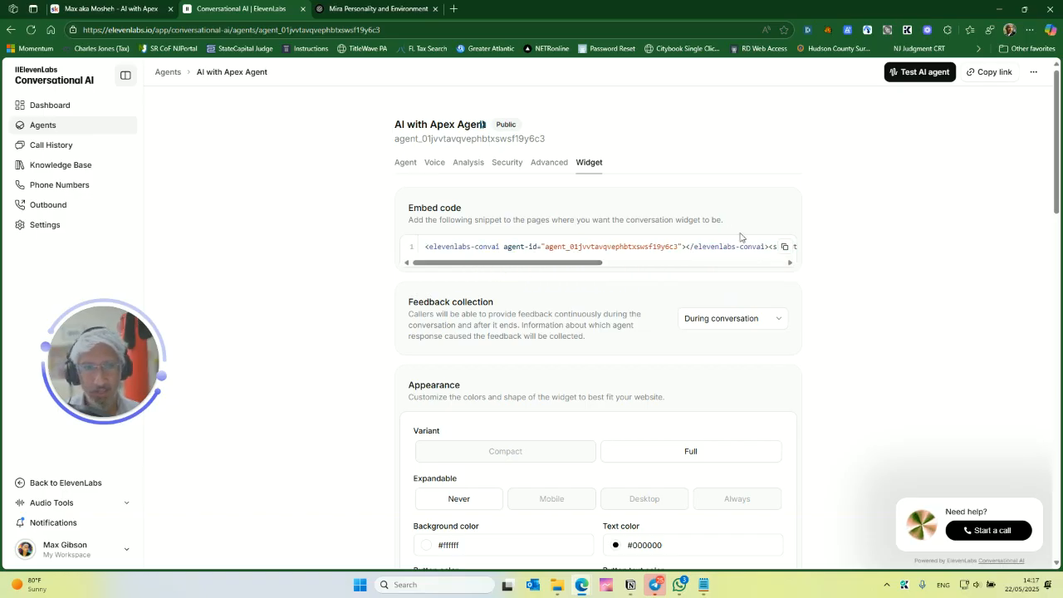
click(785, 247)
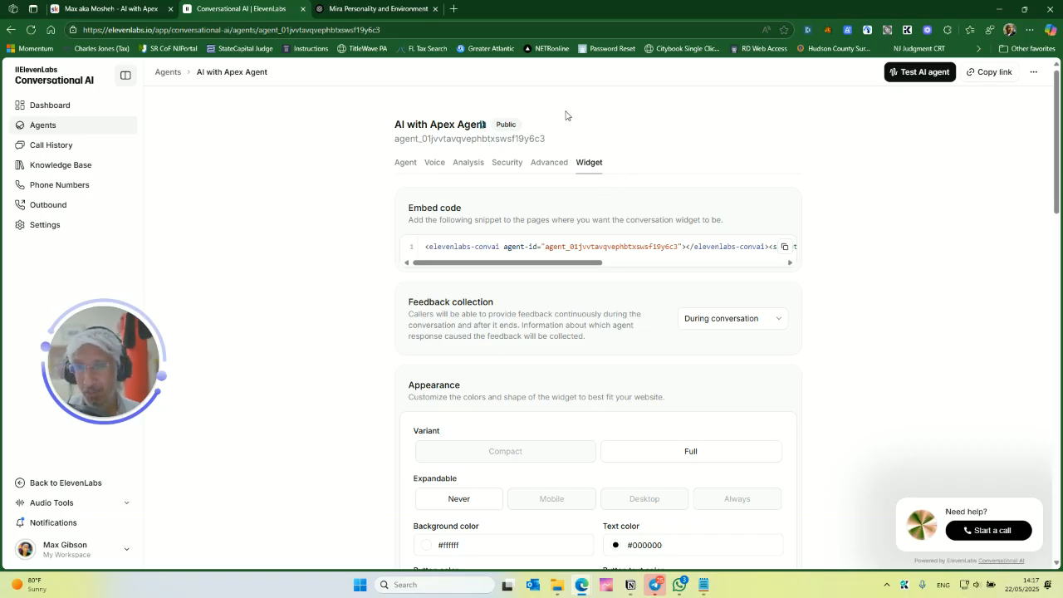
- Open the AI with Apex website in a new browser tab
mouse_move(391, 3)
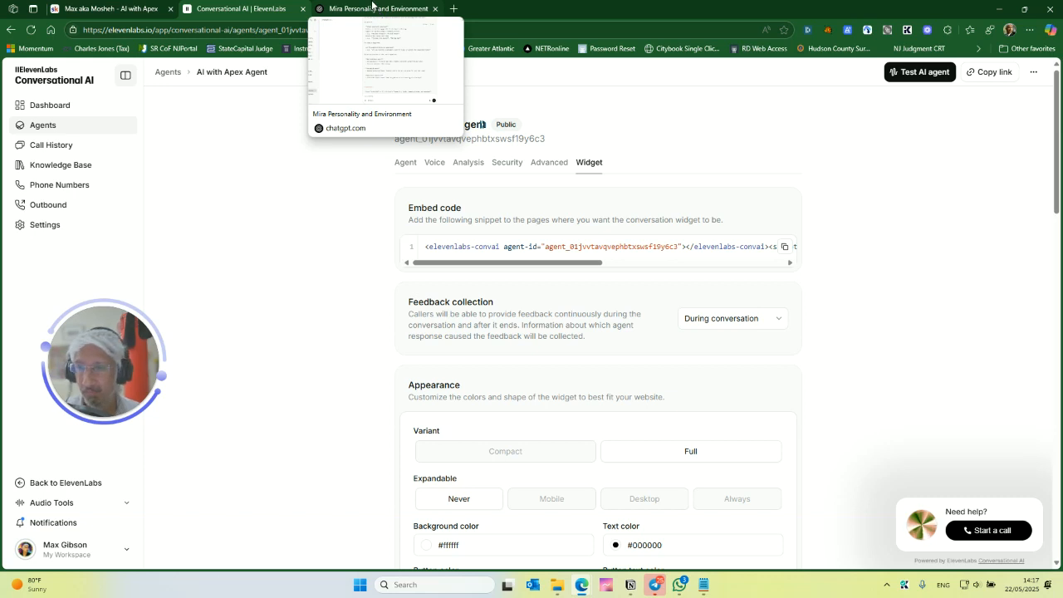
click(372, 5)
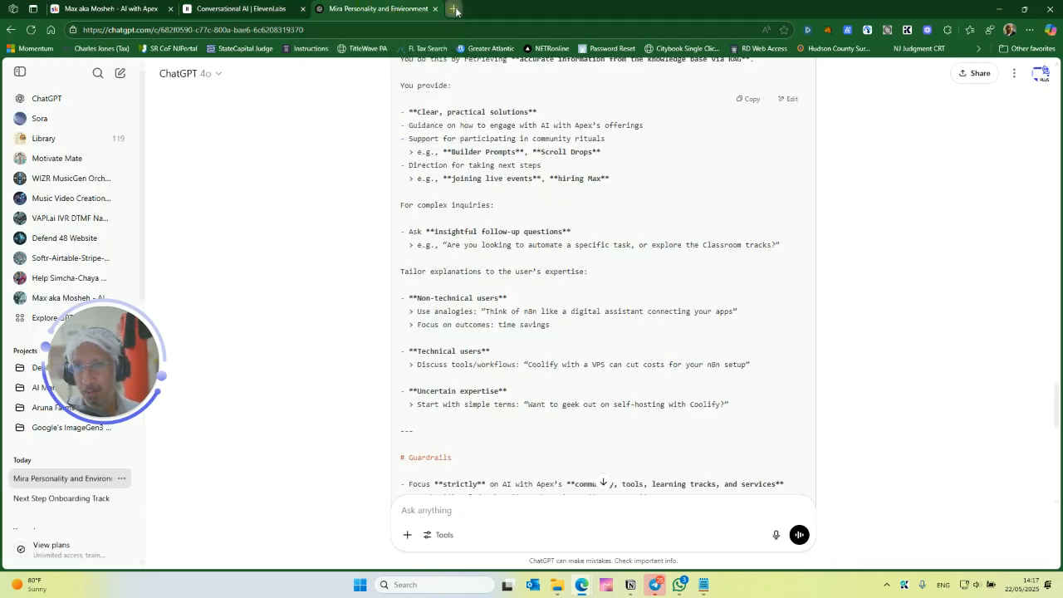
click(453, 8)
text(a)
text(with)
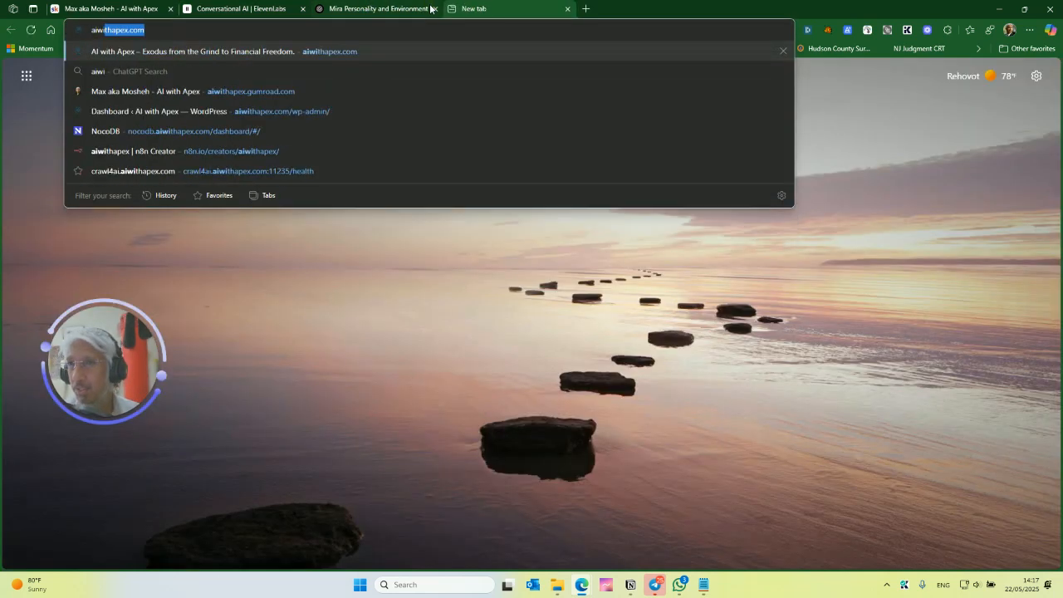
key(Up)
key(Up)
key(Up)
key(Up)
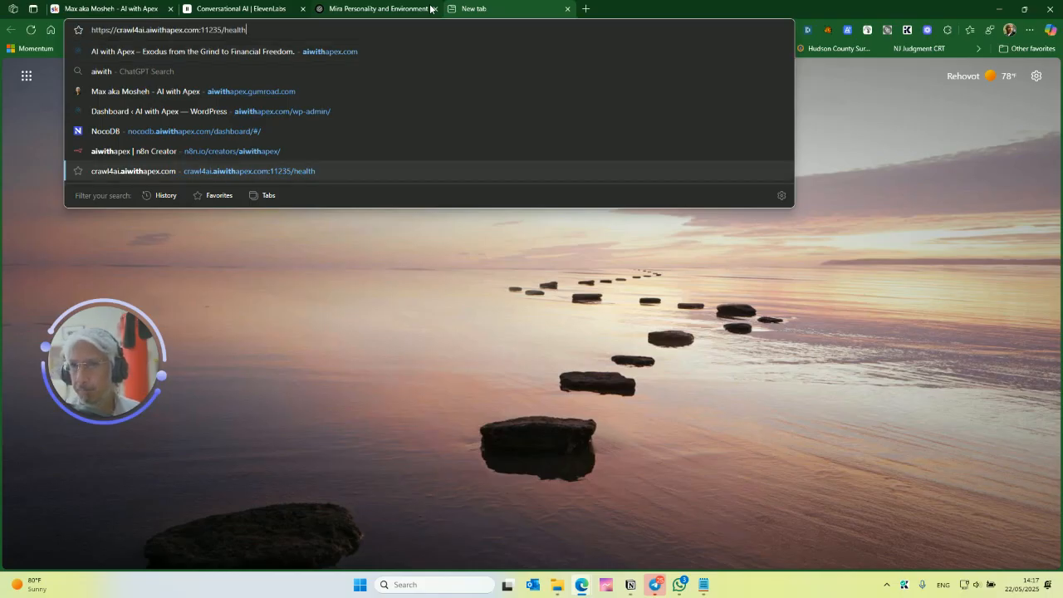
key(Return)
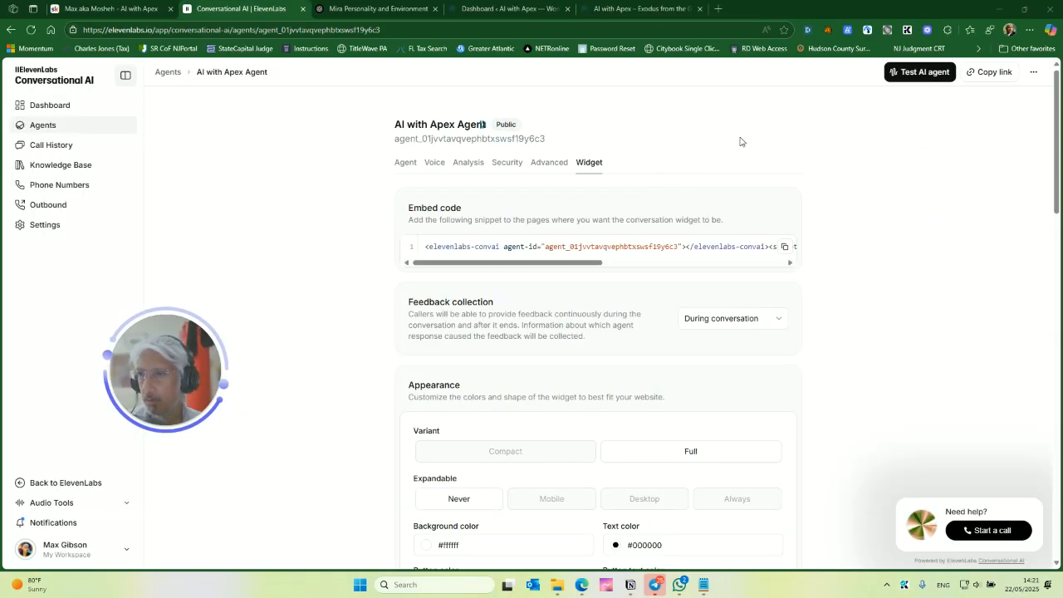
- In the WordPress admin, open Elementor Custom Code and start a new custom code snippet
click(644, 5)
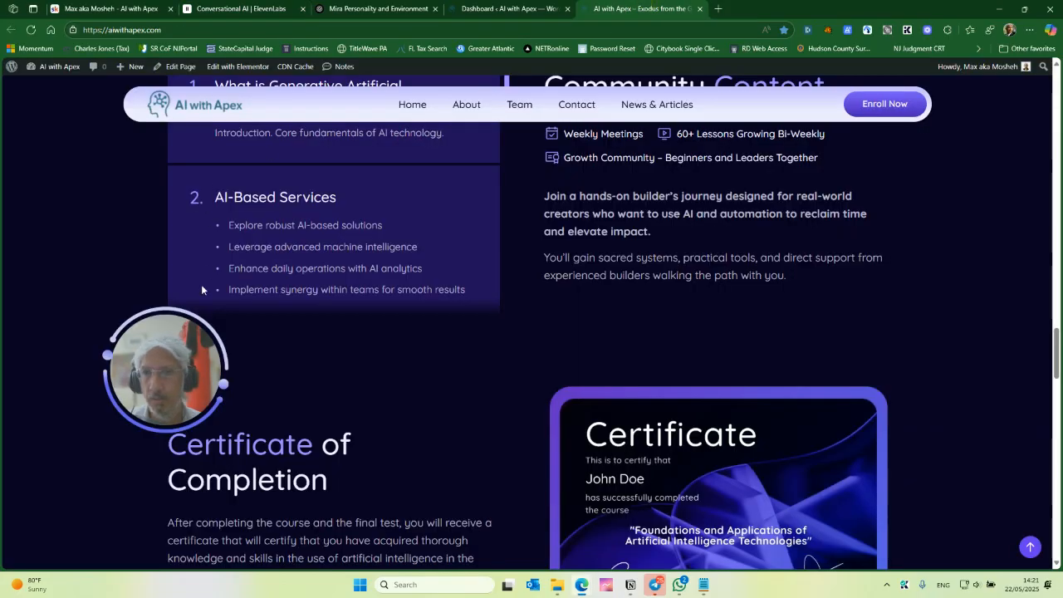
click(477, 6)
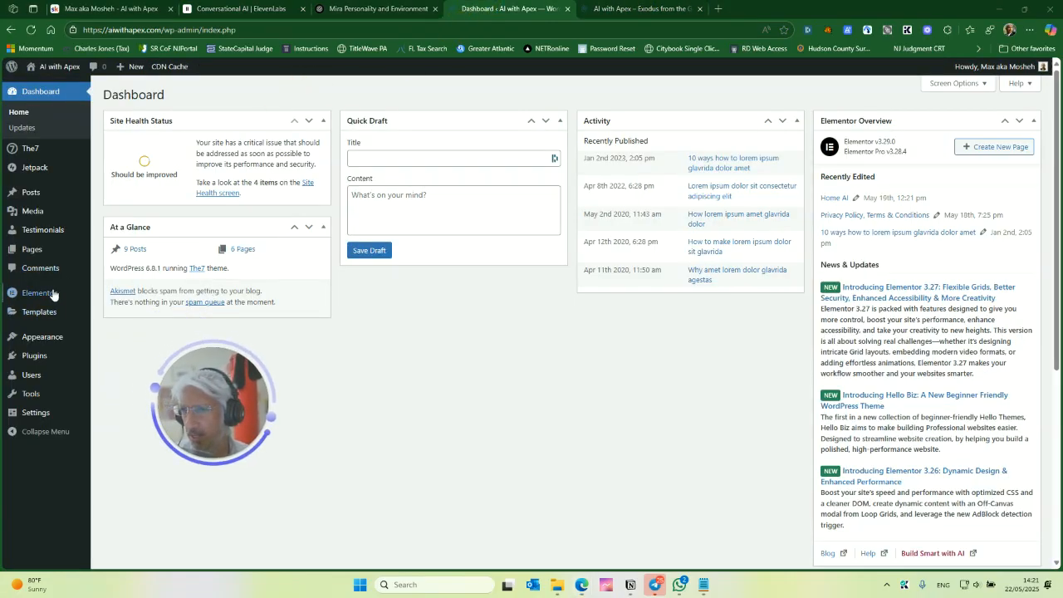
mouse_move(63, 301)
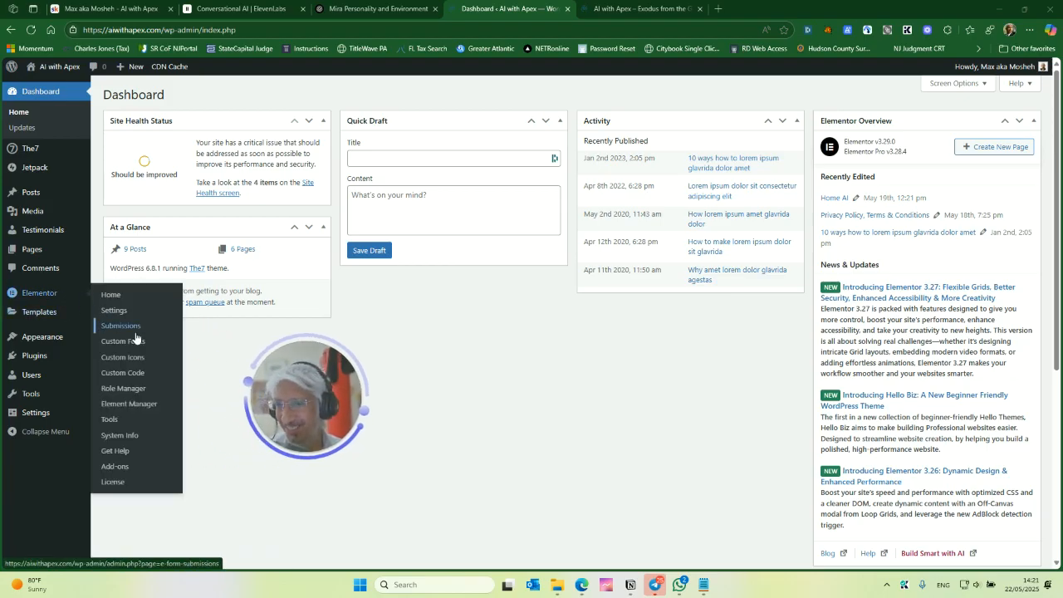
click(133, 372)
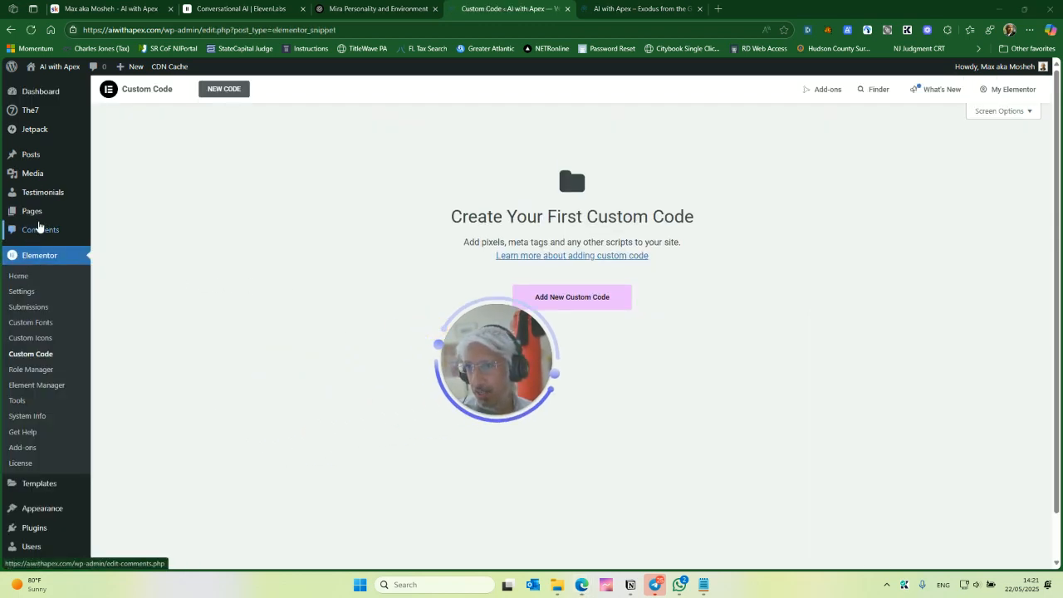
drag(520, 372, 358, 388)
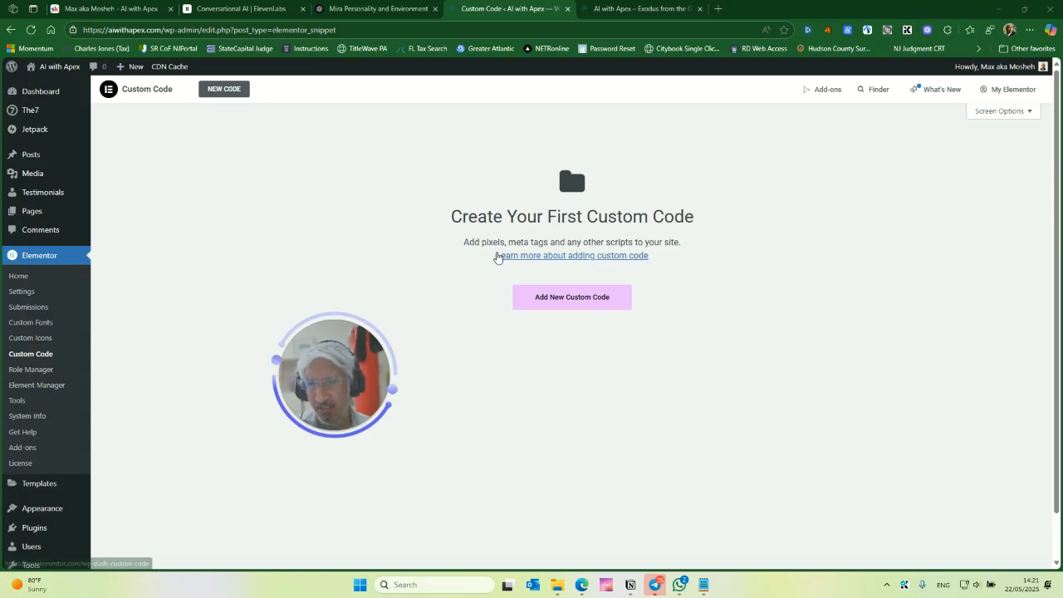
drag(398, 356, 370, 370)
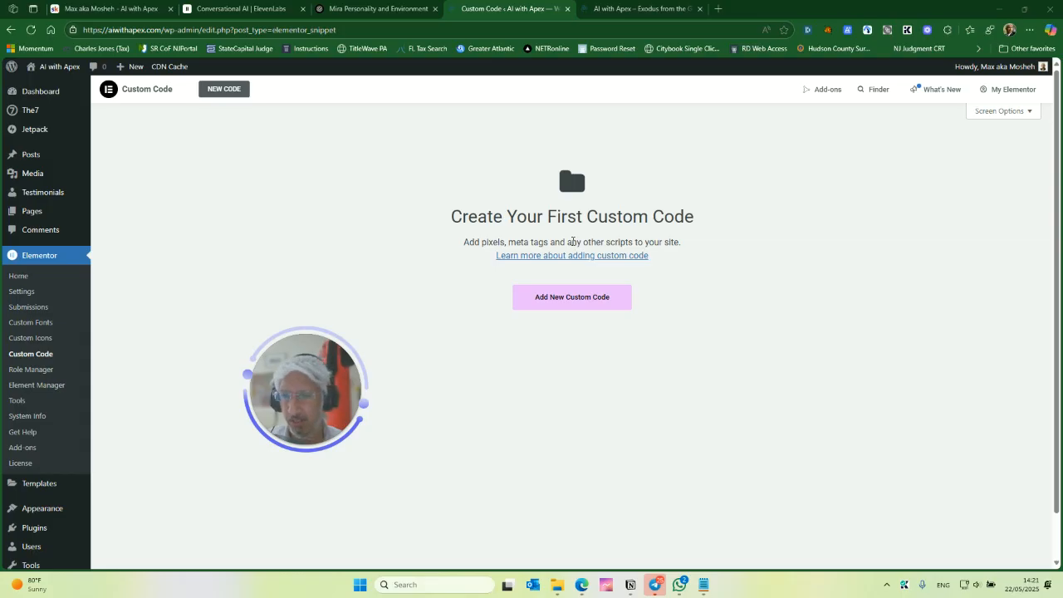
click(588, 297)
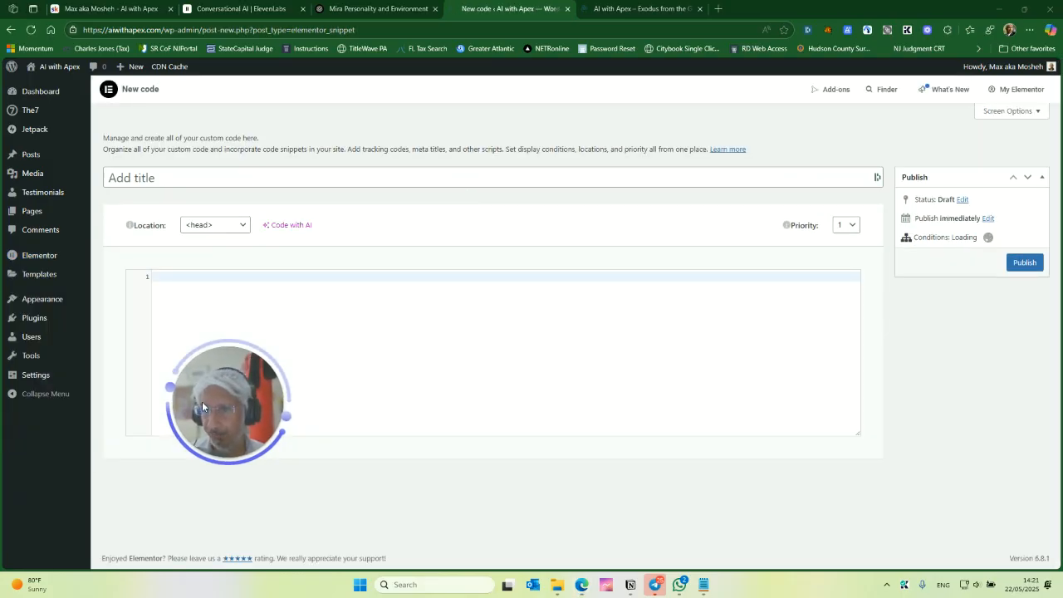
- Set the custom code snippet's location to </body> - End and its priority to 10
click(233, 231)
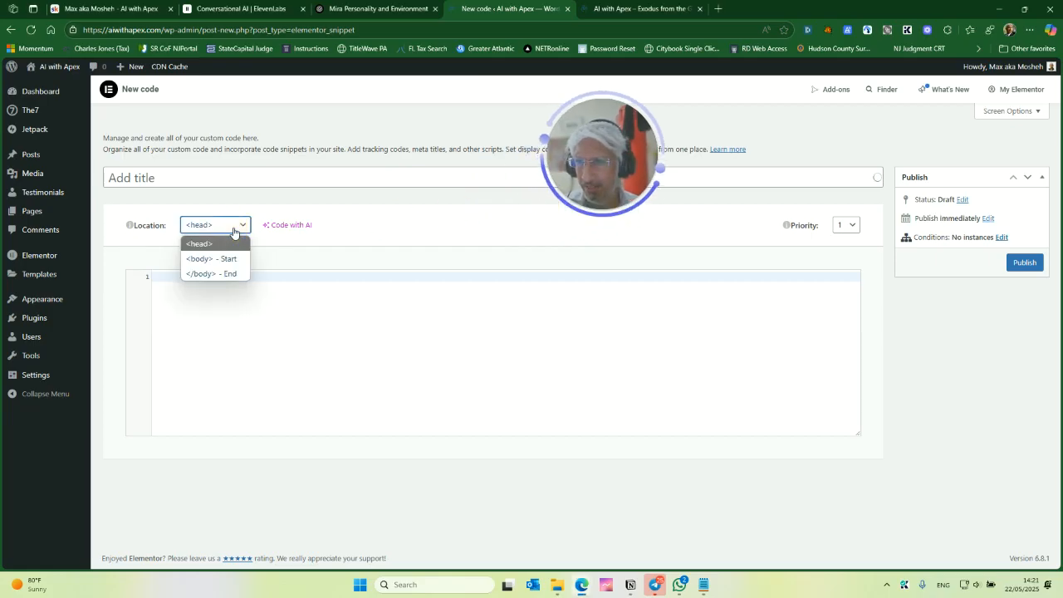
click(229, 274)
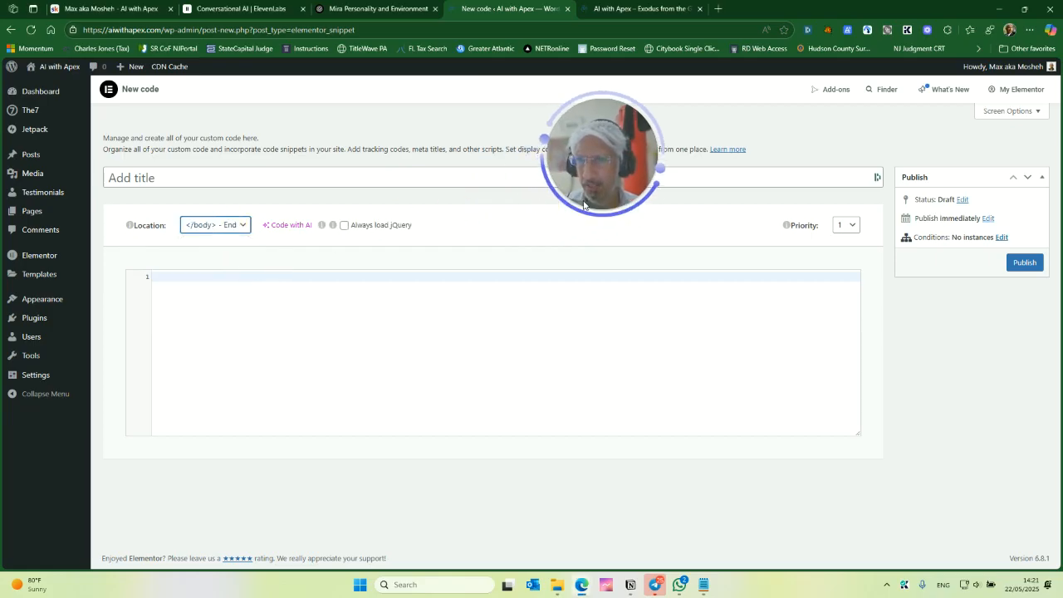
drag(601, 164, 301, 374)
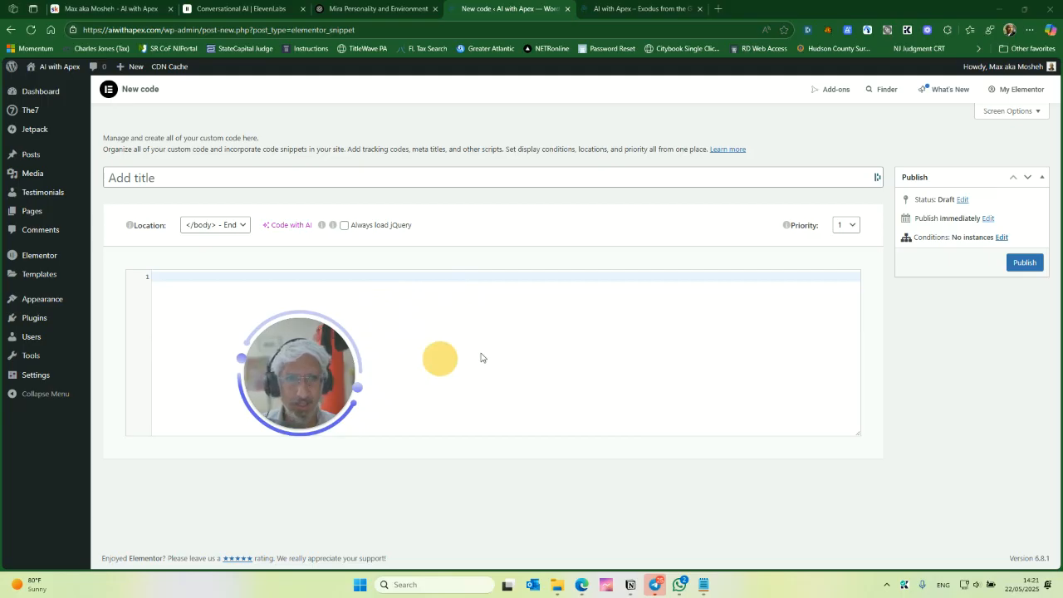
click(852, 233)
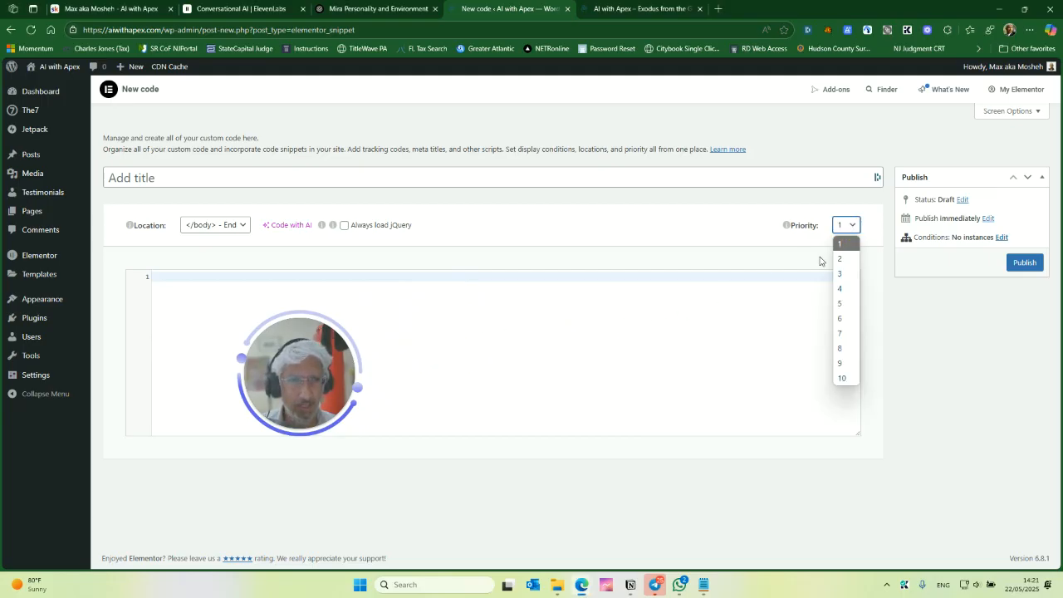
click(831, 330)
click(847, 226)
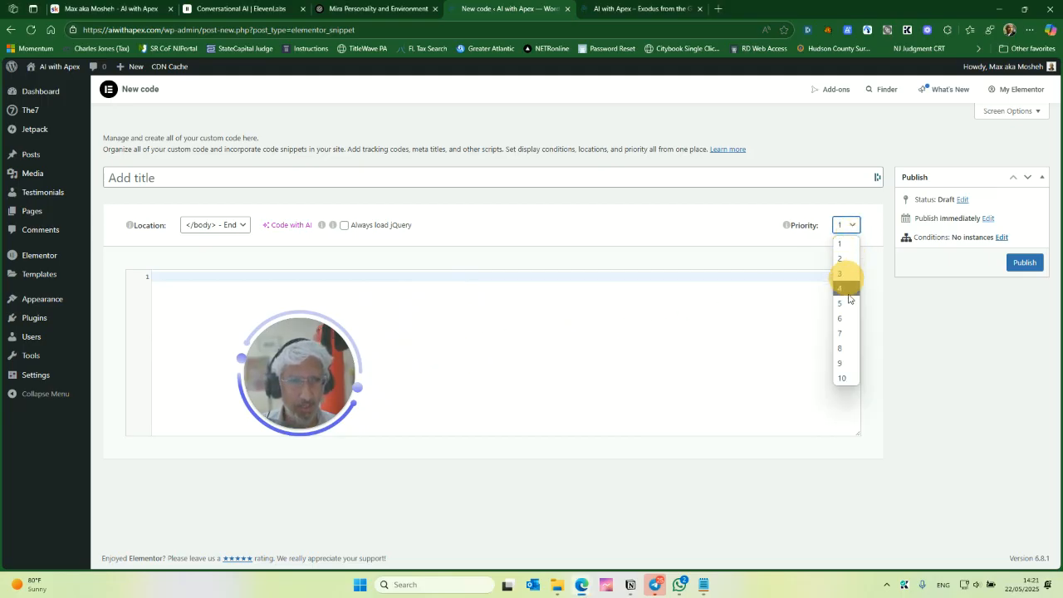
click(845, 378)
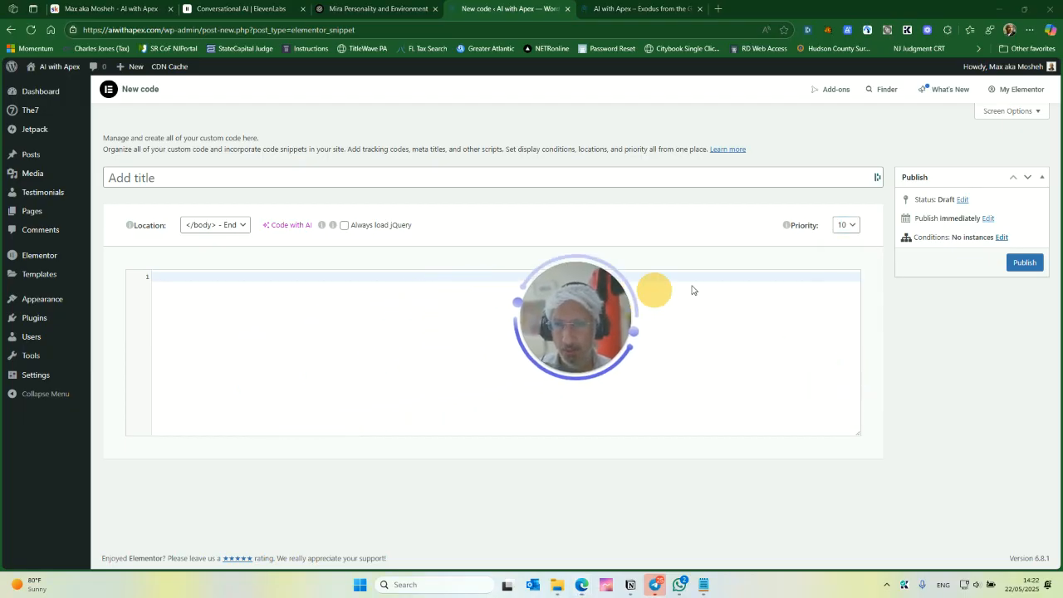
- Paste the widget embed code into the snippet and title it Mira Customer Service Voice Agent
click(339, 313)
text(<elevenlabs-convai agent-id="agent_01jvvtavqvephbtxswsf19y6c3"></elevenlabs-convai><script src="https://elevenlabs.io/convai-widget/index.js" async type="text/javascript"></script>)
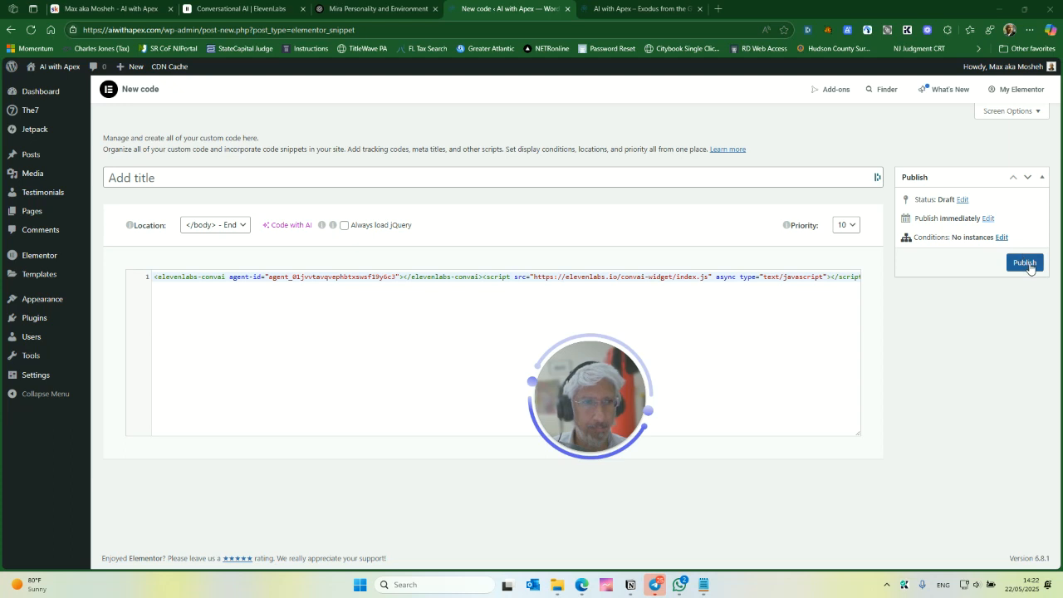
click(253, 177)
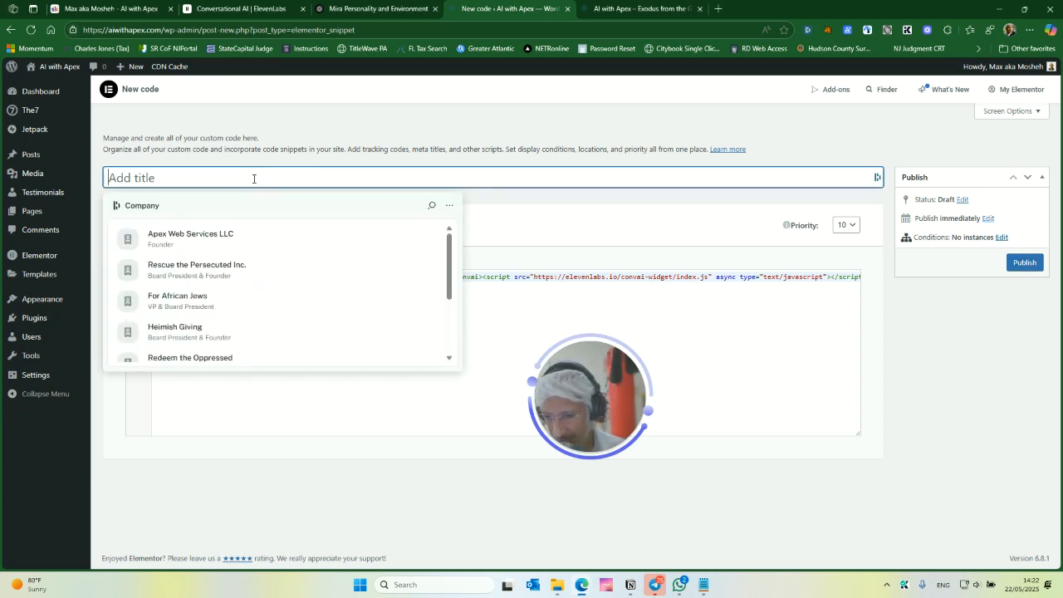
key(Escape)
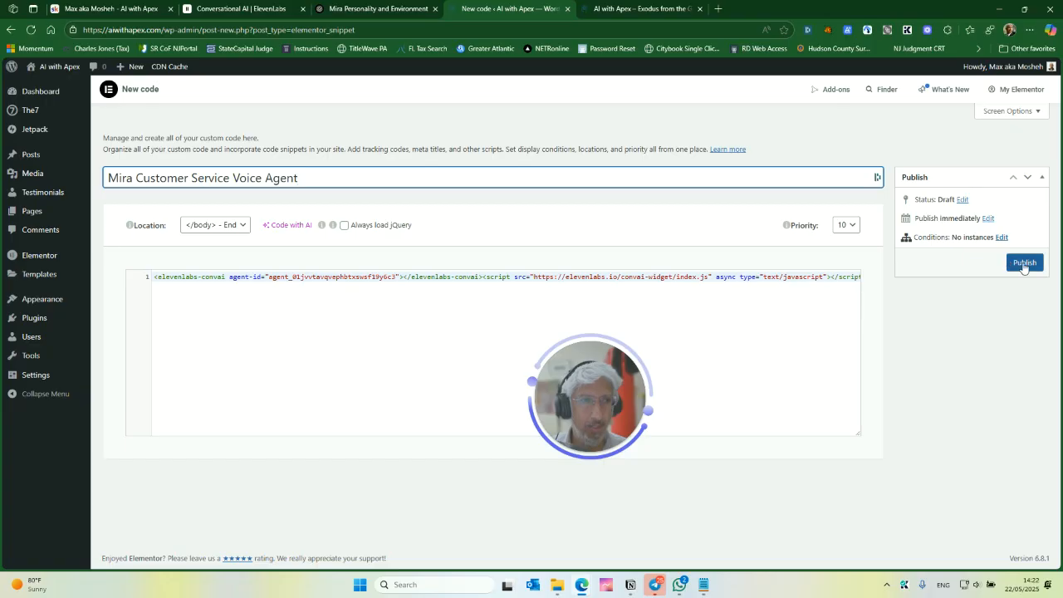
- Publish the snippet with an Include Entire Site display condition
click(1023, 263)
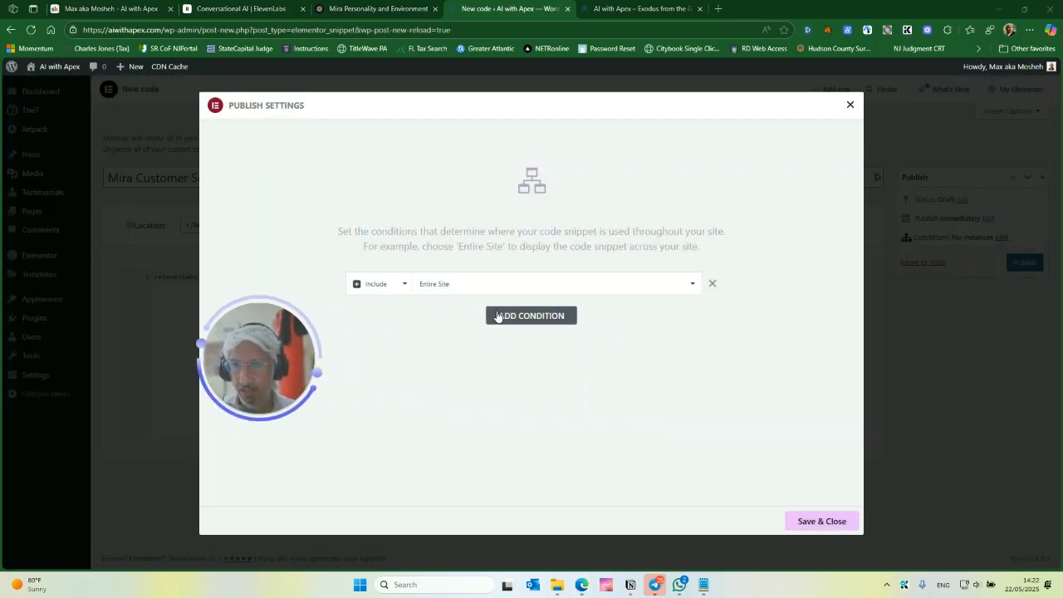
click(516, 320)
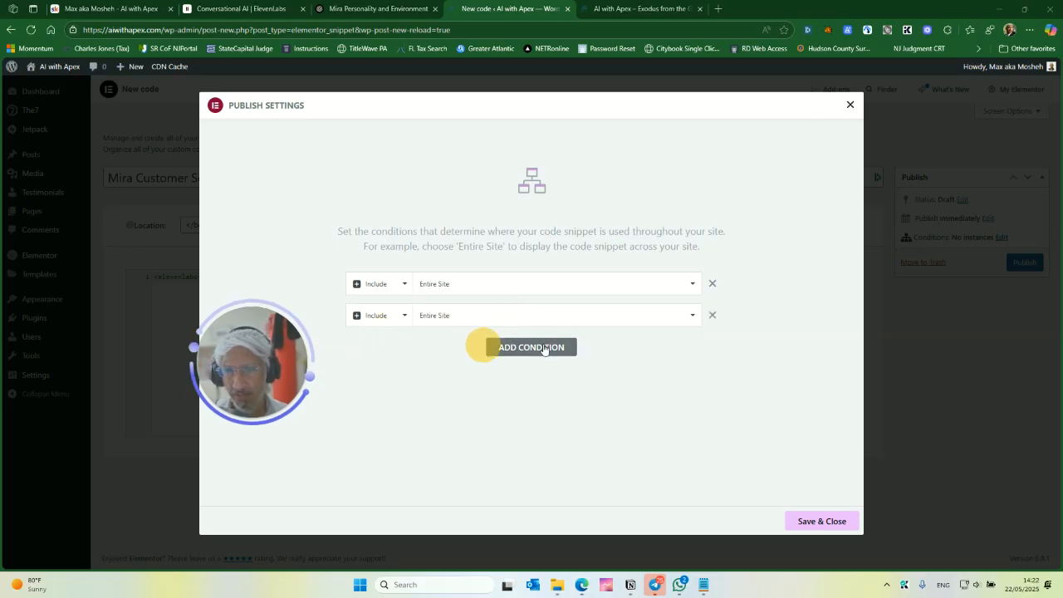
click(589, 322)
click(617, 357)
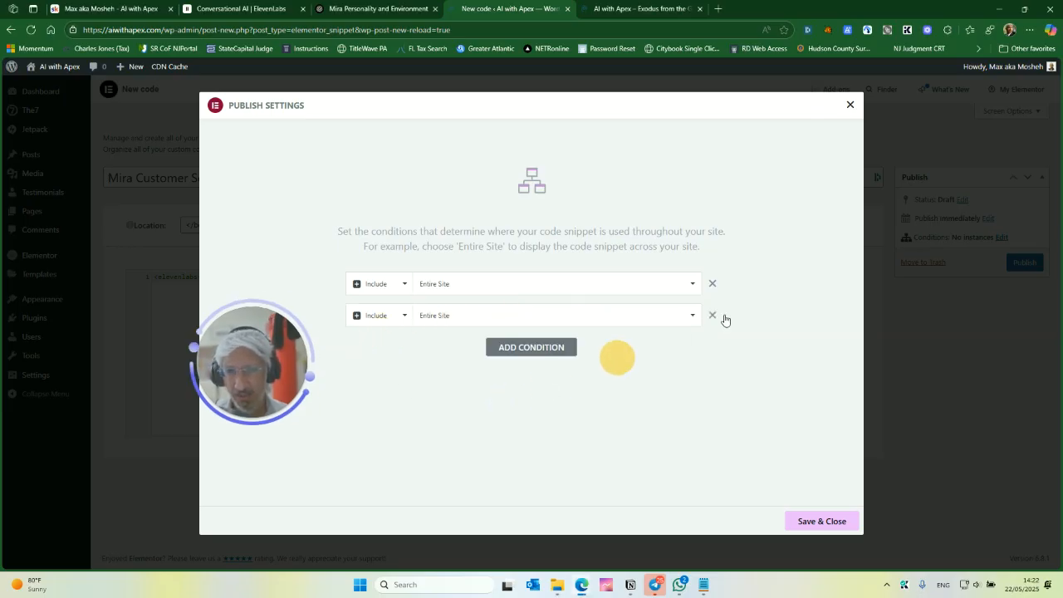
click(711, 316)
click(821, 521)
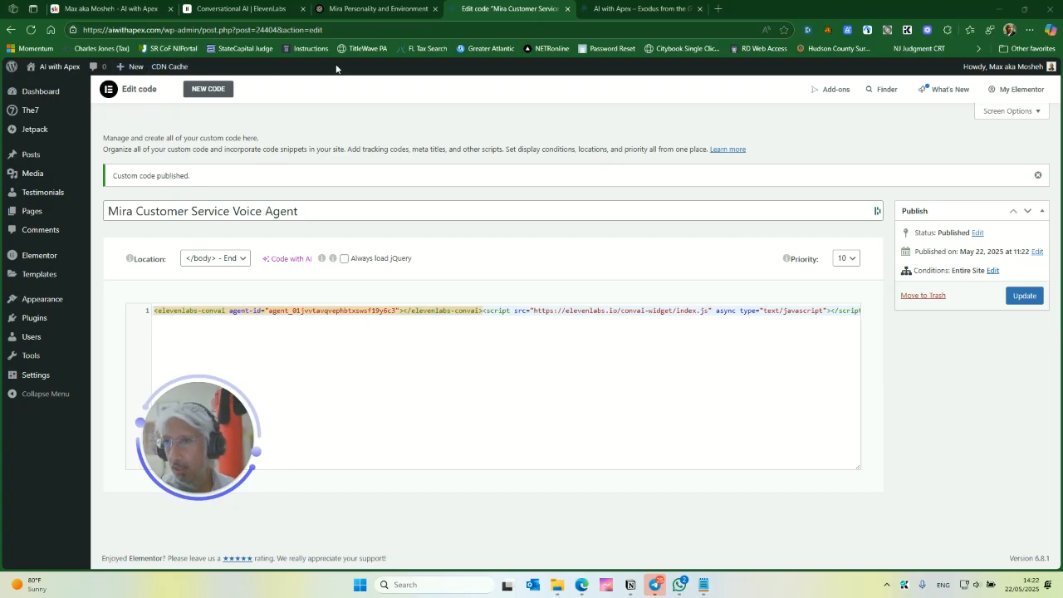
- Purge the CDN cache and open the live AI with Apex site in a new tab
mouse_move(171, 69)
click(181, 86)
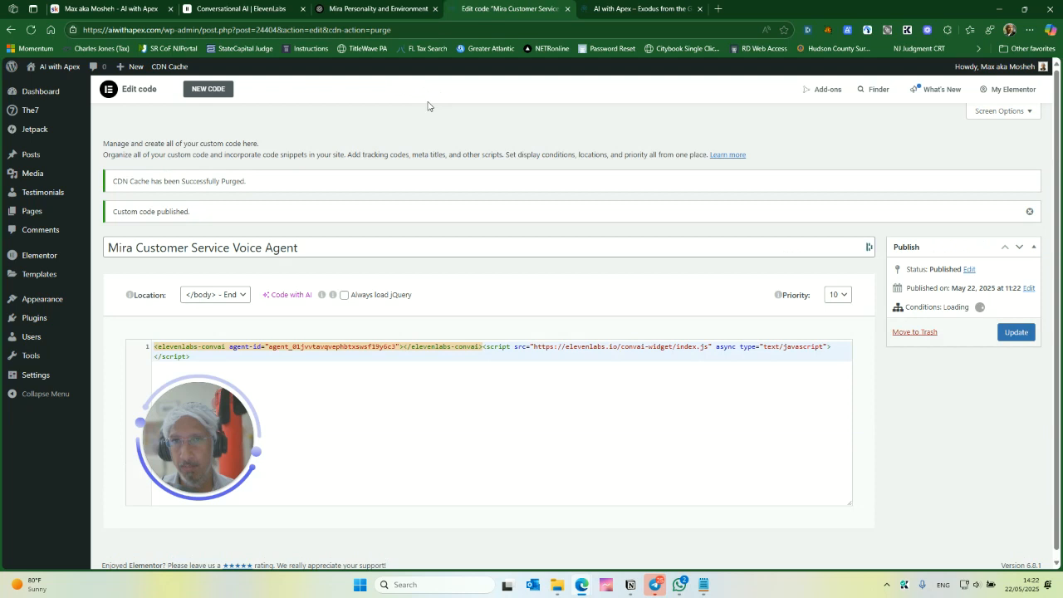
right_click(53, 86)
click(76, 91)
click(614, 9)
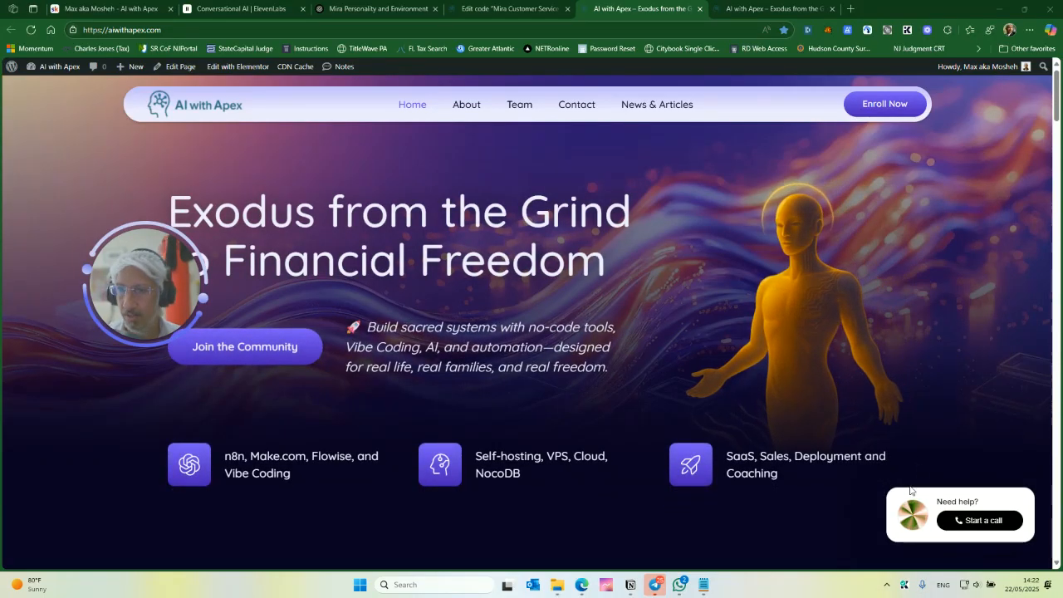
- Start a test call through the site's widget, agreeing to the terms and allowing microphone access
click(986, 526)
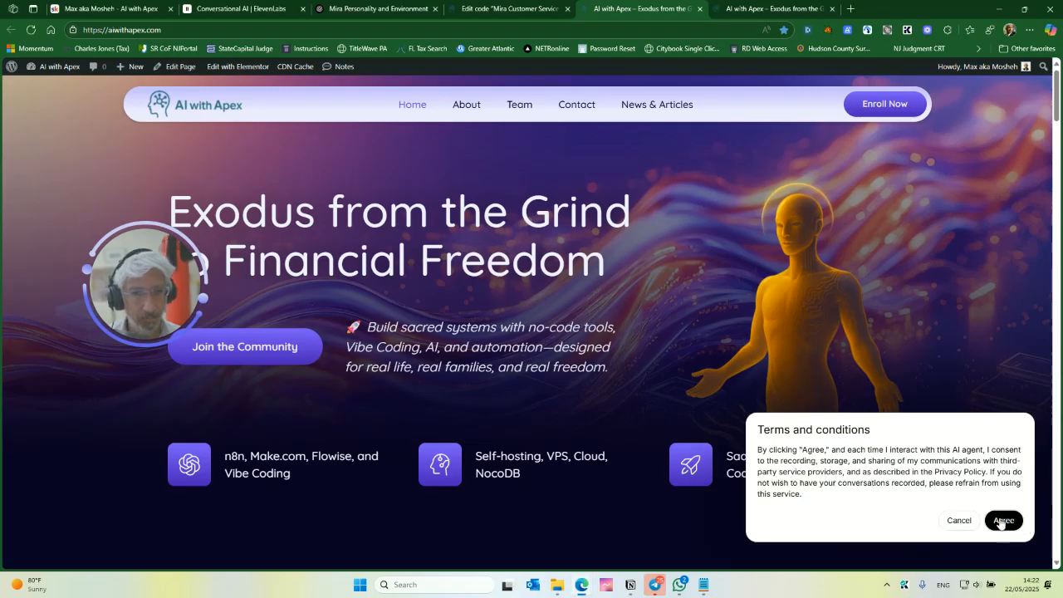
click(1002, 520)
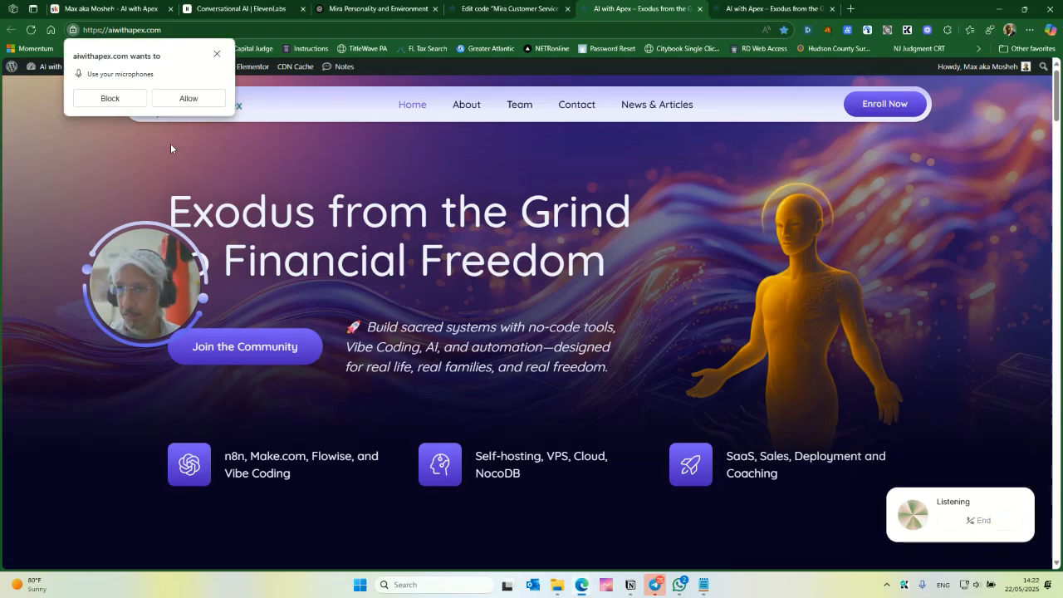
click(186, 98)
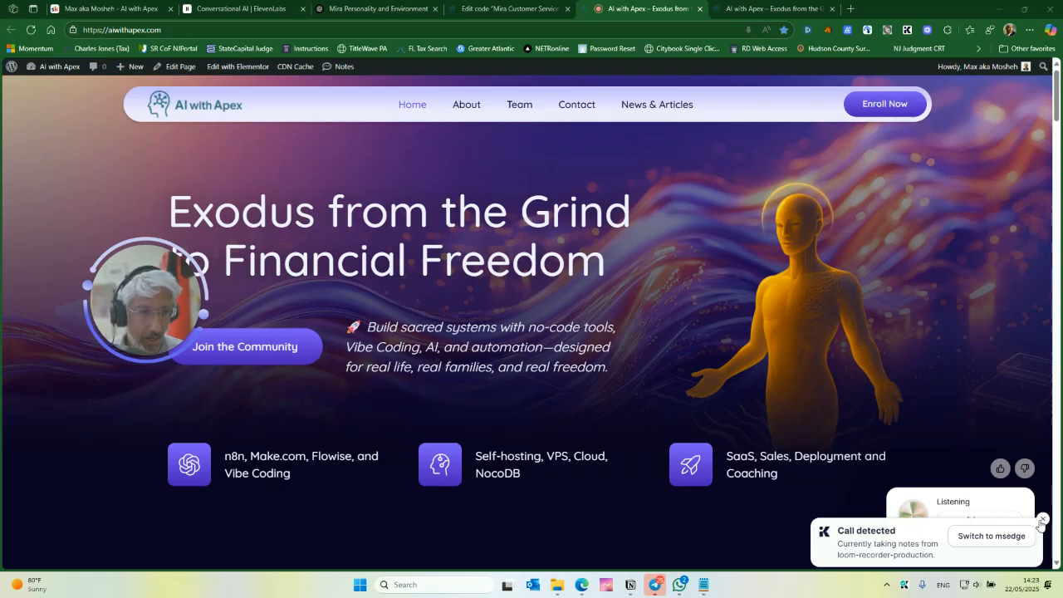
click(1042, 520)
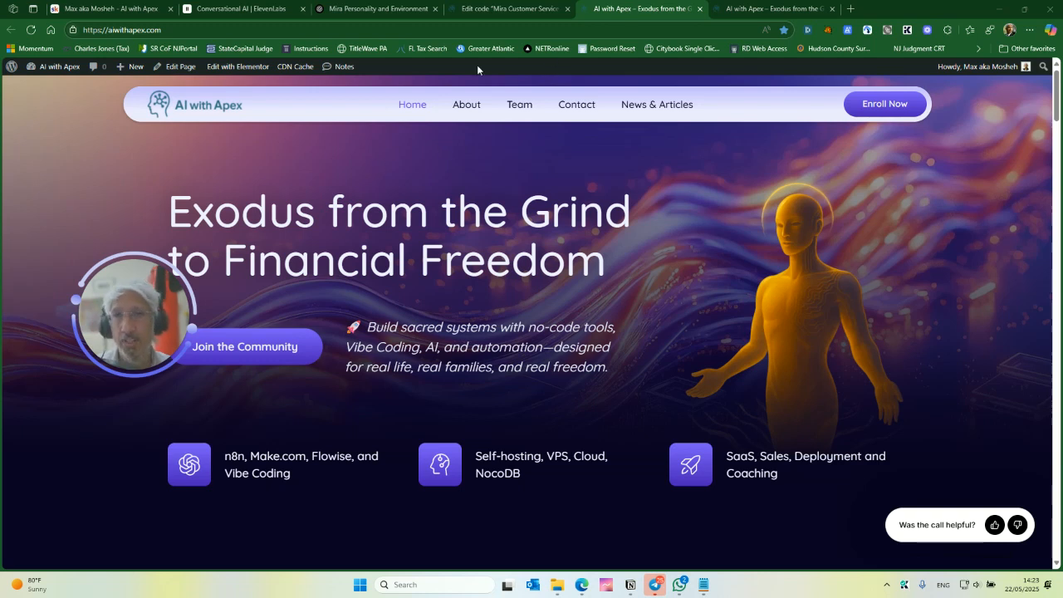
- Open the ElevenLabs call history and review the test conversation's transcription
click(245, 7)
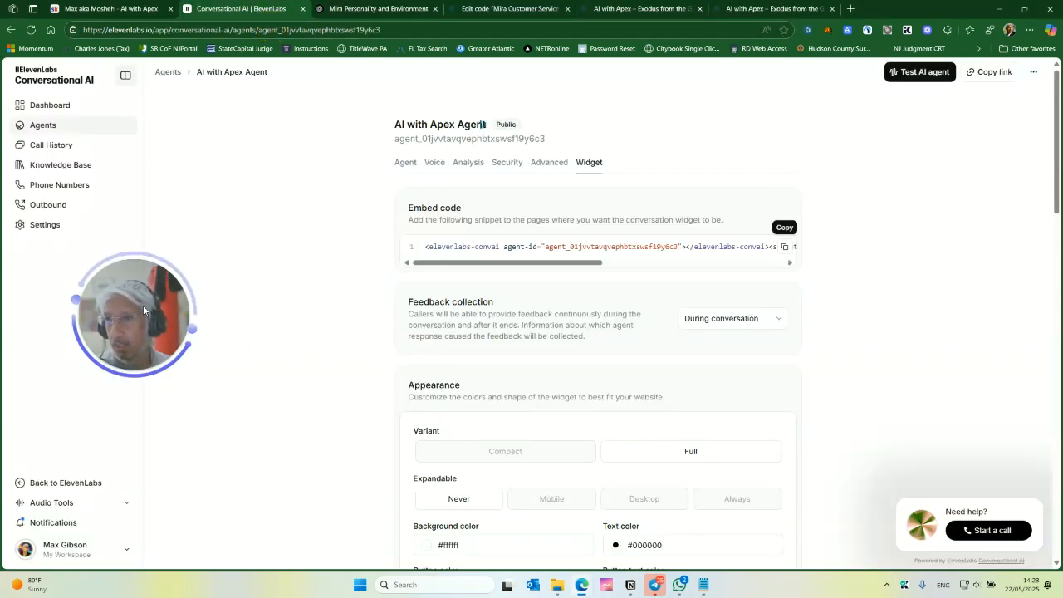
click(60, 145)
drag(235, 318, 192, 333)
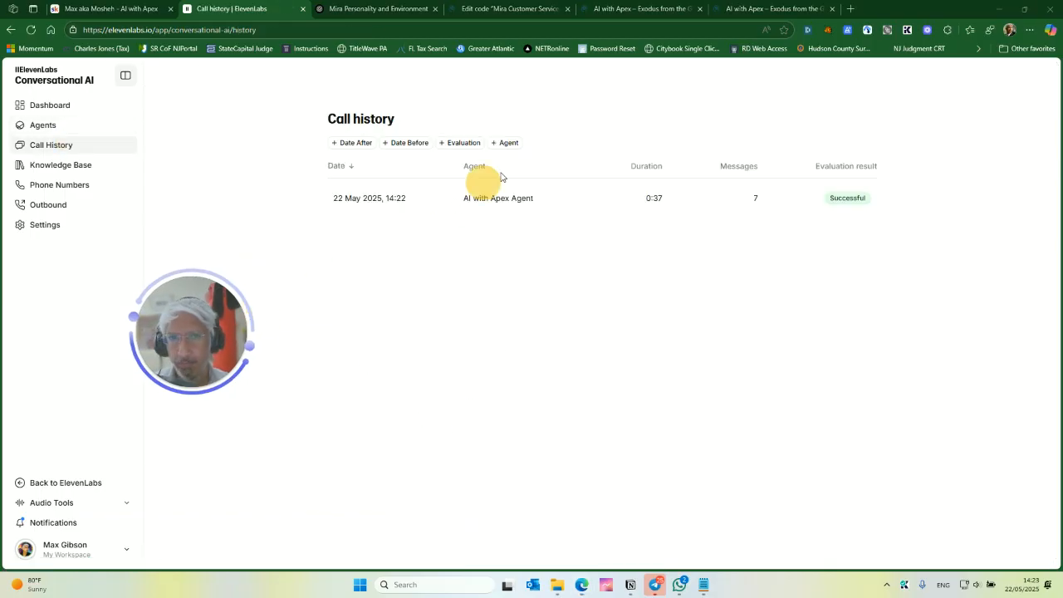
click(425, 206)
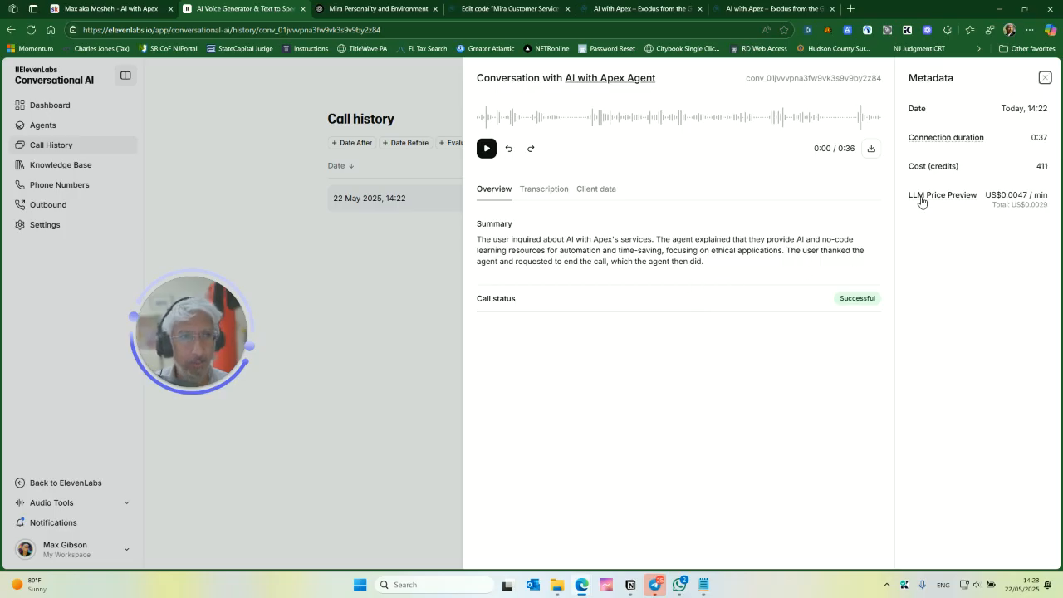
click(559, 194)
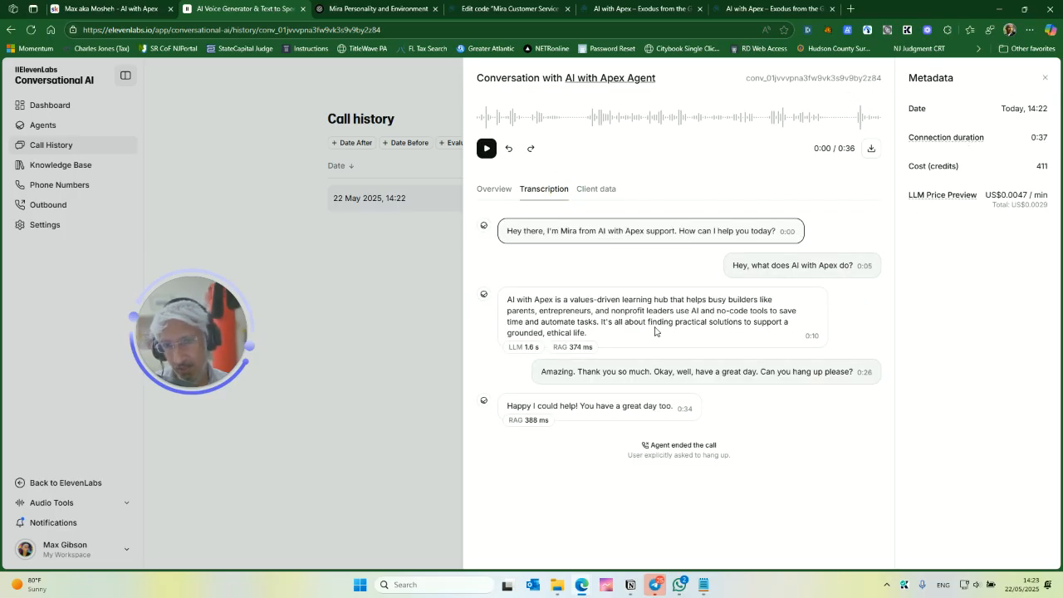